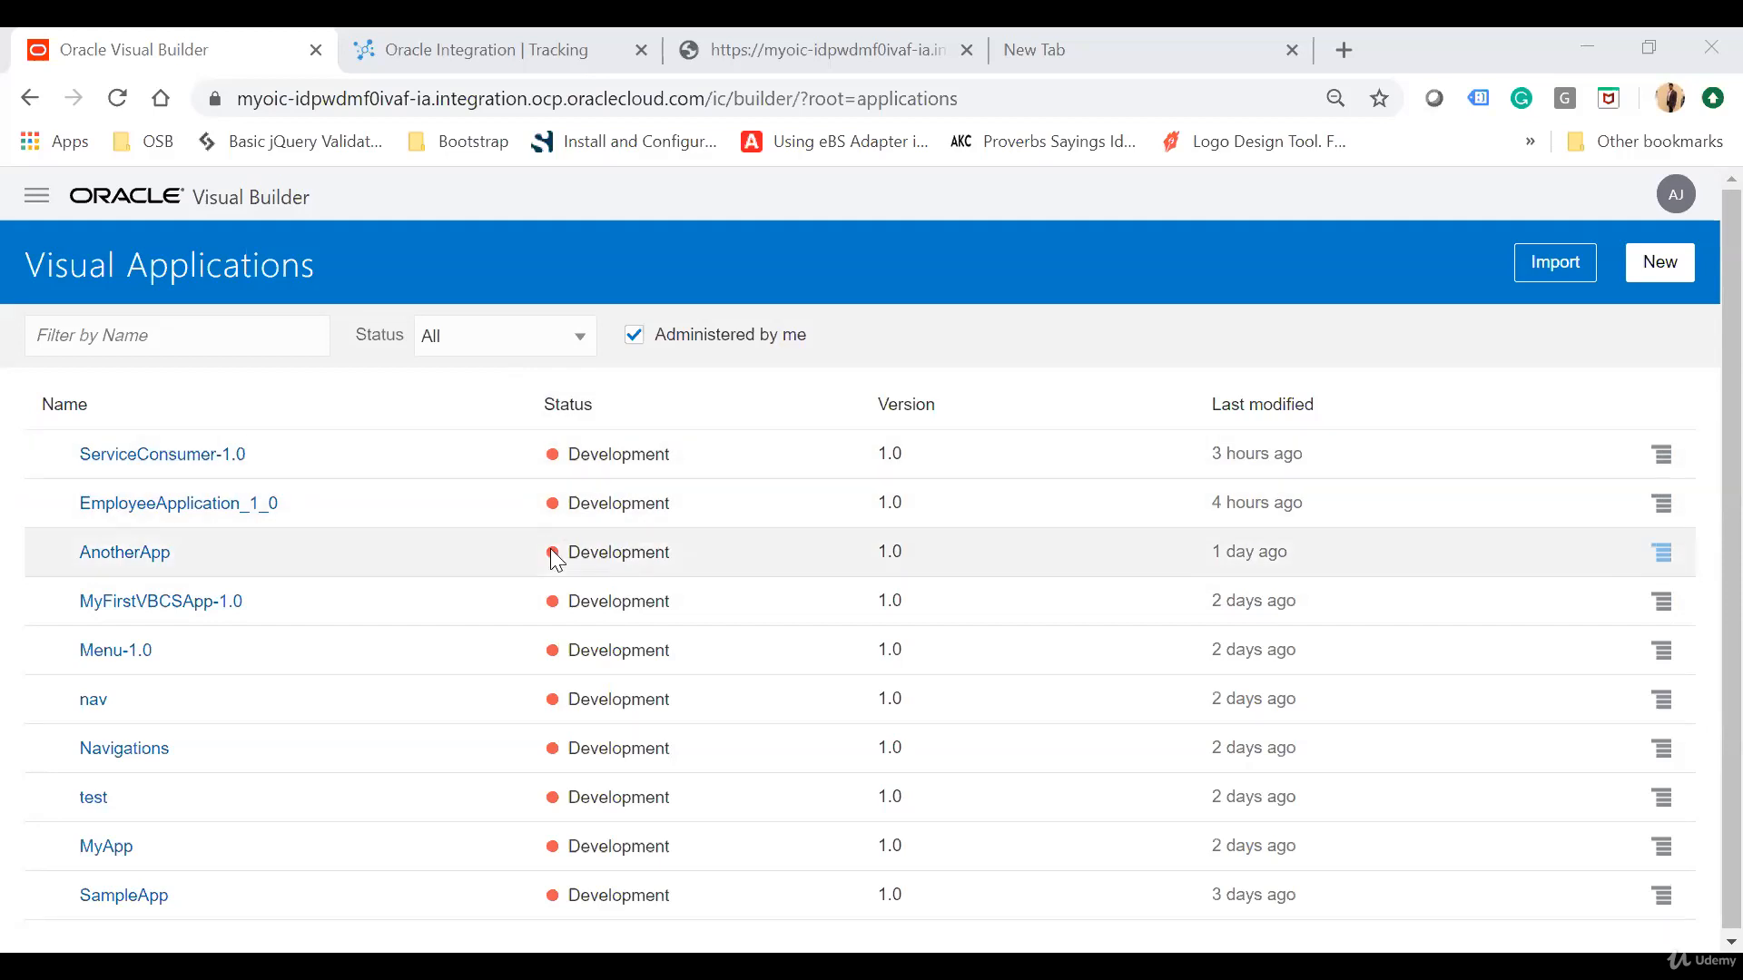
Step: Create new version 1.0.1 of EmployeeApplication_1_0, leaving the description blank
{"action": "left_click", "coordinate": [1663, 504]}
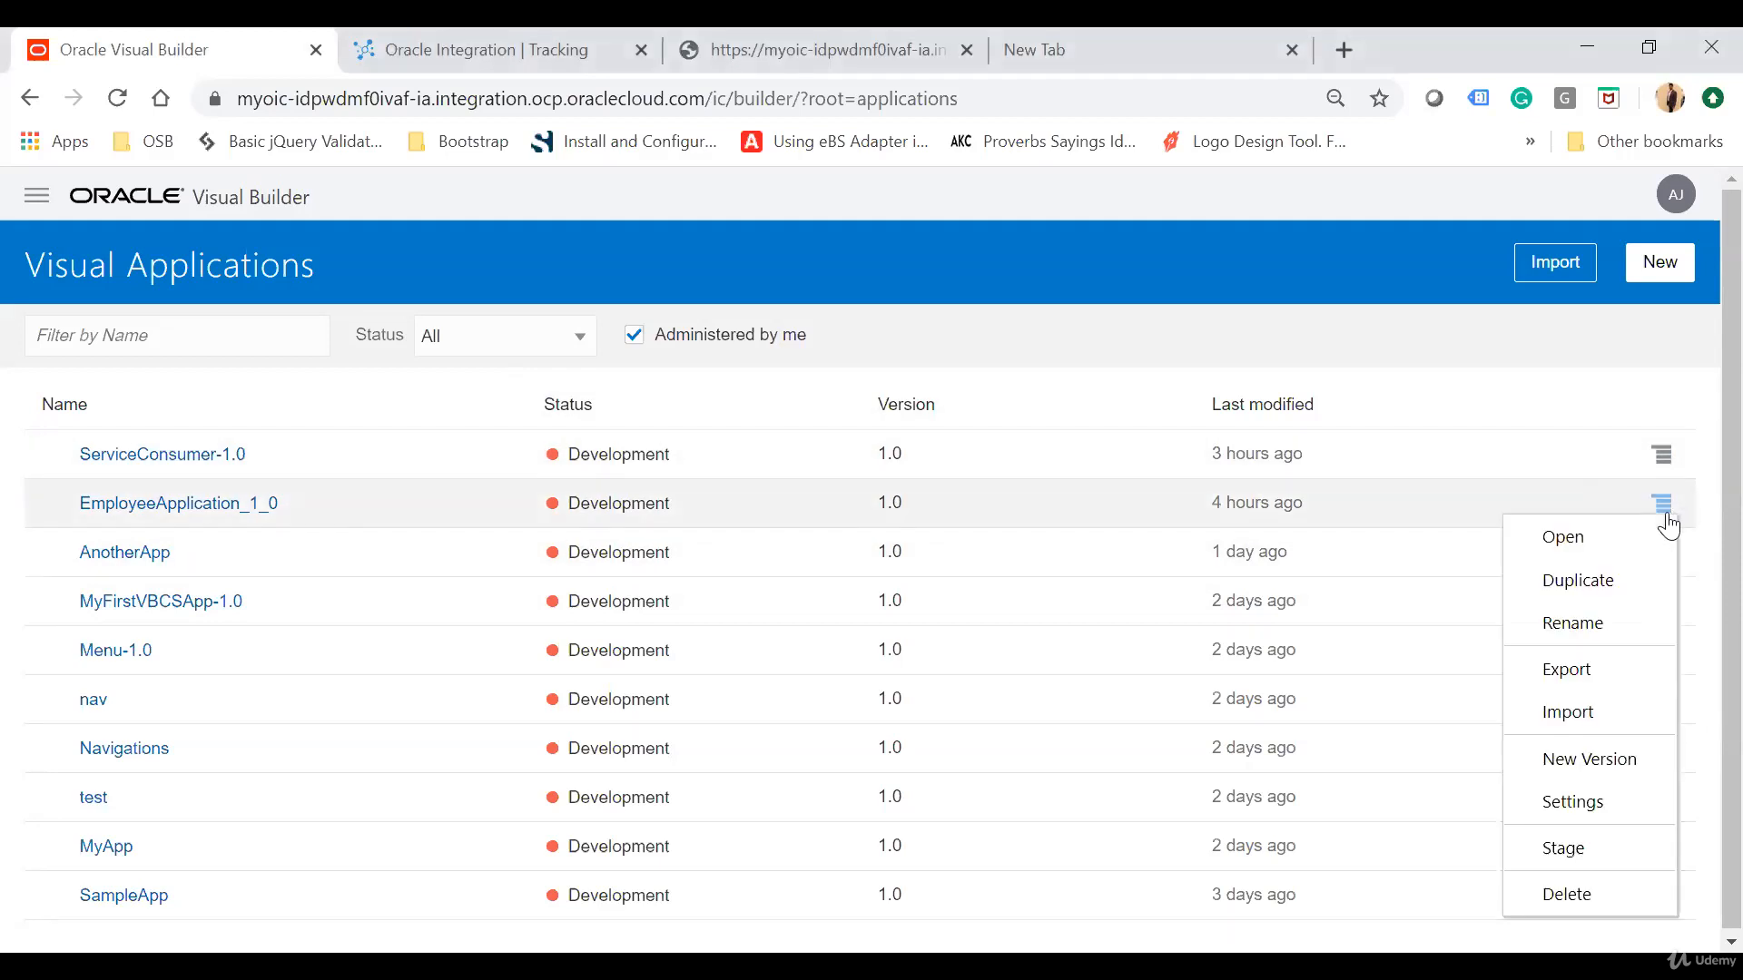
{"action": "left_click", "coordinate": [1587, 768]}
{"action": "type", "text": "1.0.1"}
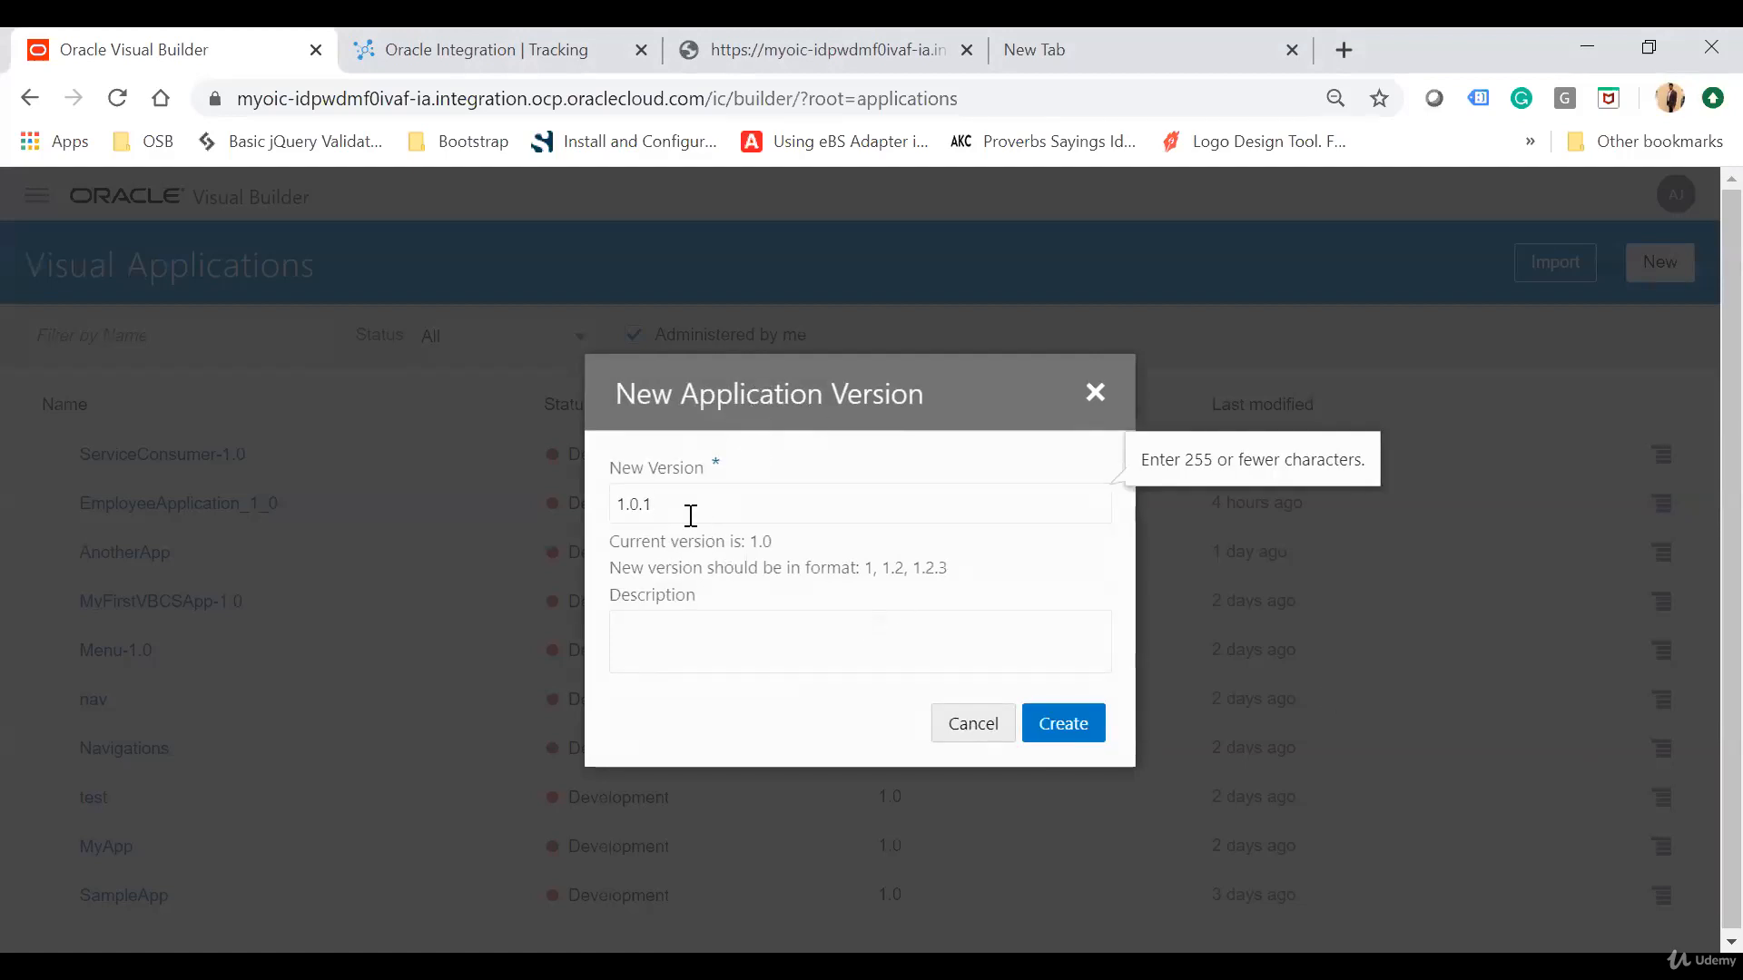
{"action": "double_click", "coordinate": [633, 506]}
{"action": "left_click", "coordinate": [669, 510]}
{"action": "left_click", "coordinate": [1078, 723]}
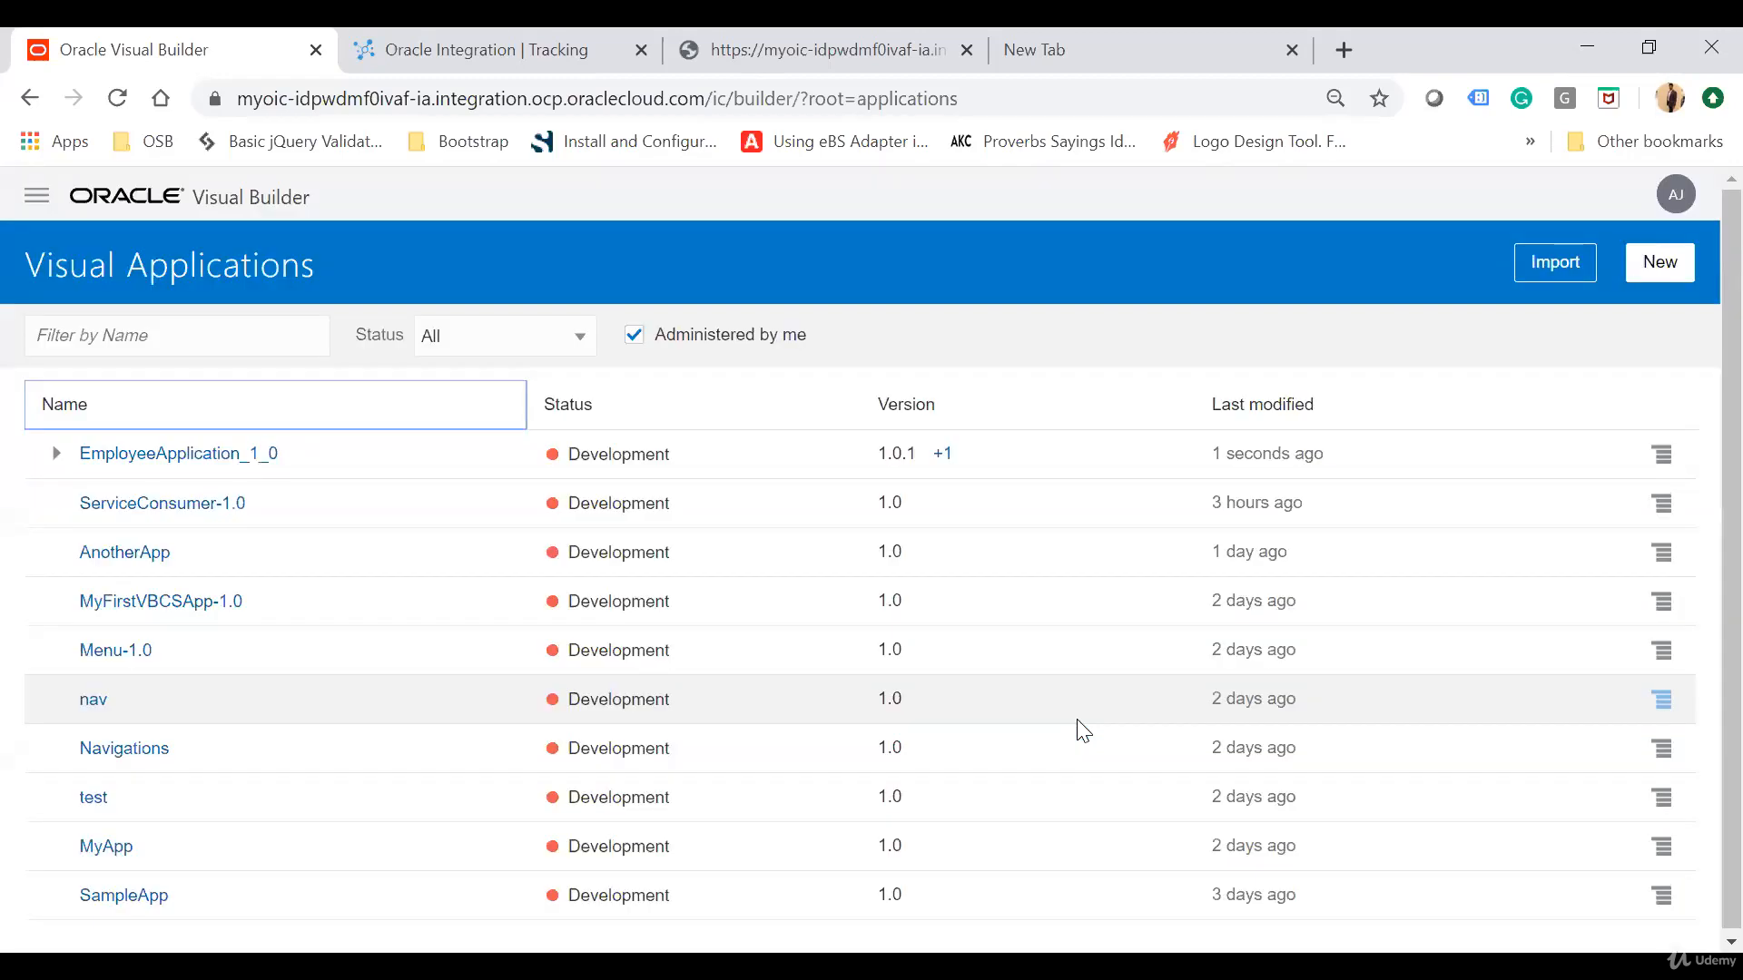
Step: Export version 1.0 of EmployeeApplication_1_0 with its business object data to a zip file
{"action": "left_click", "coordinate": [56, 454]}
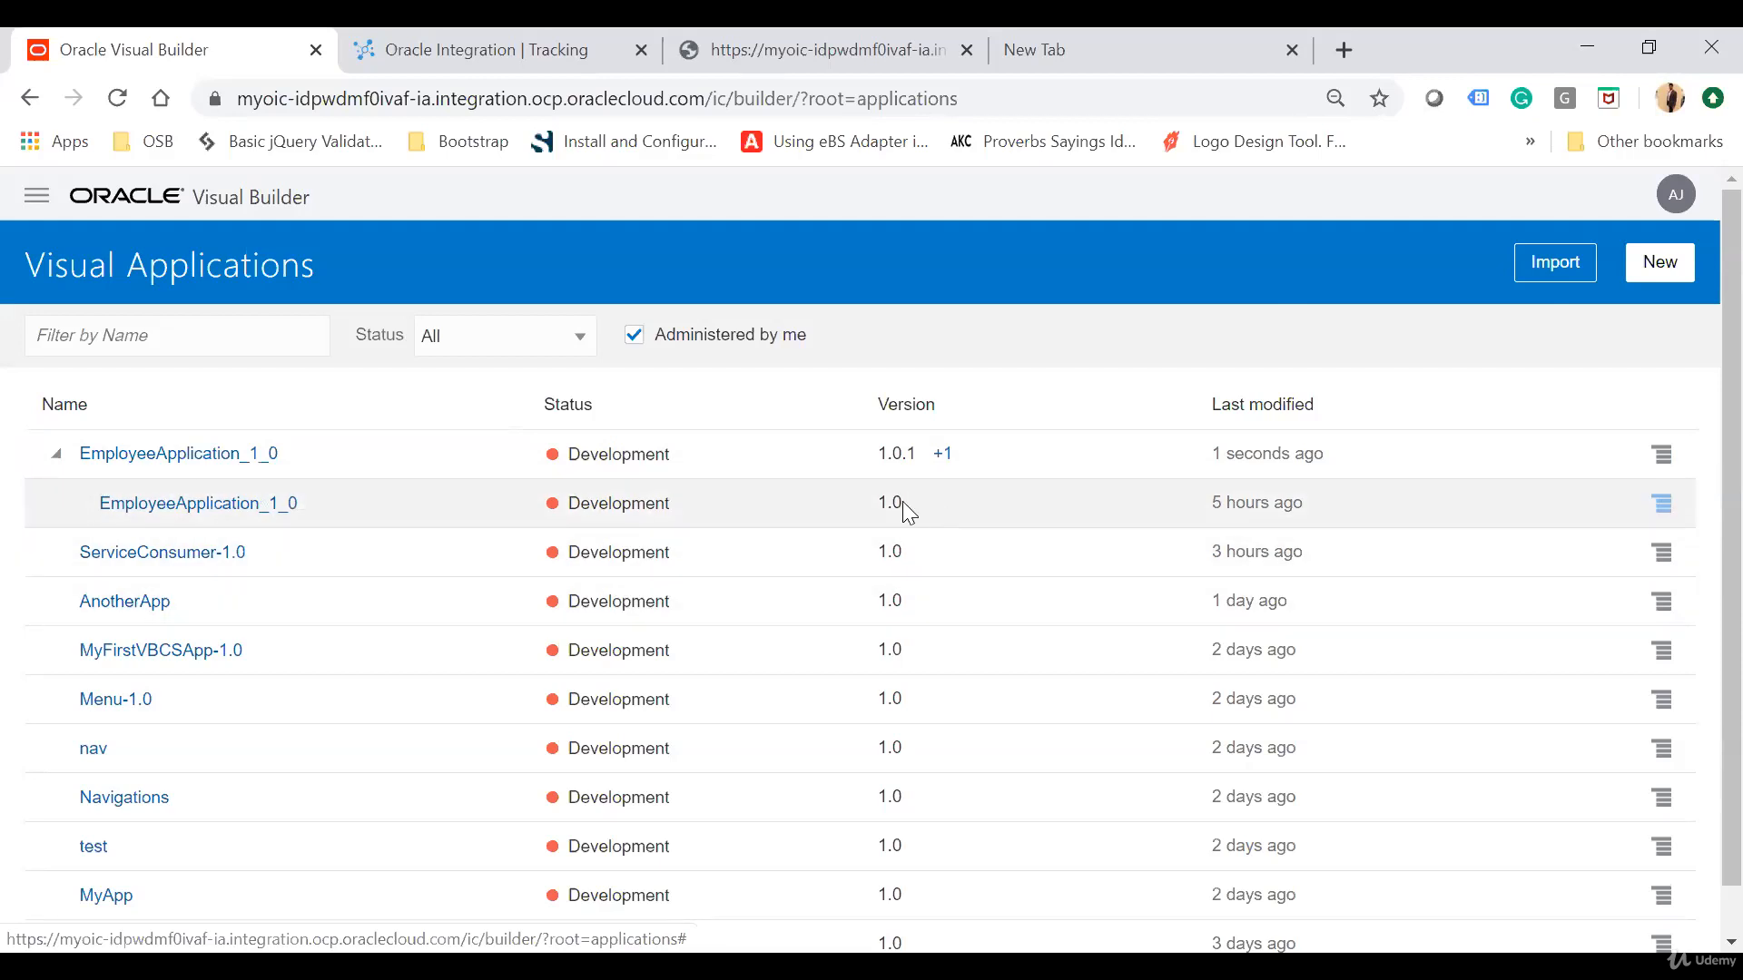
{"action": "left_click", "coordinate": [1662, 505]}
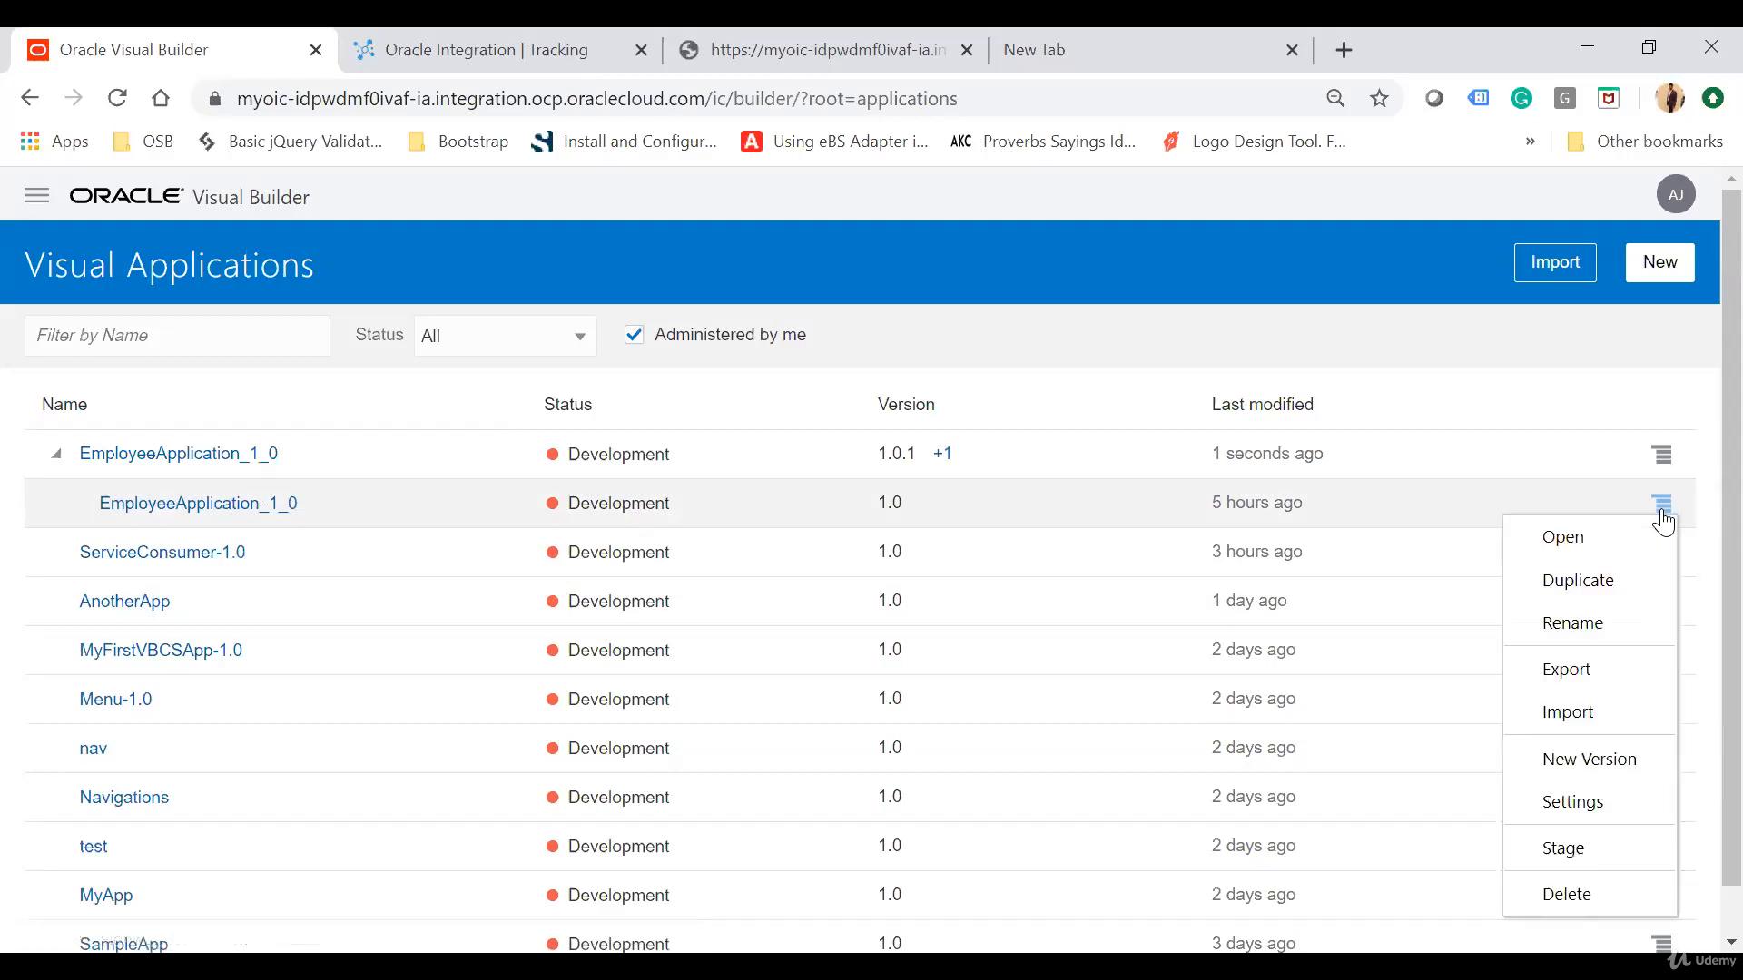
{"action": "left_click", "coordinate": [1571, 674]}
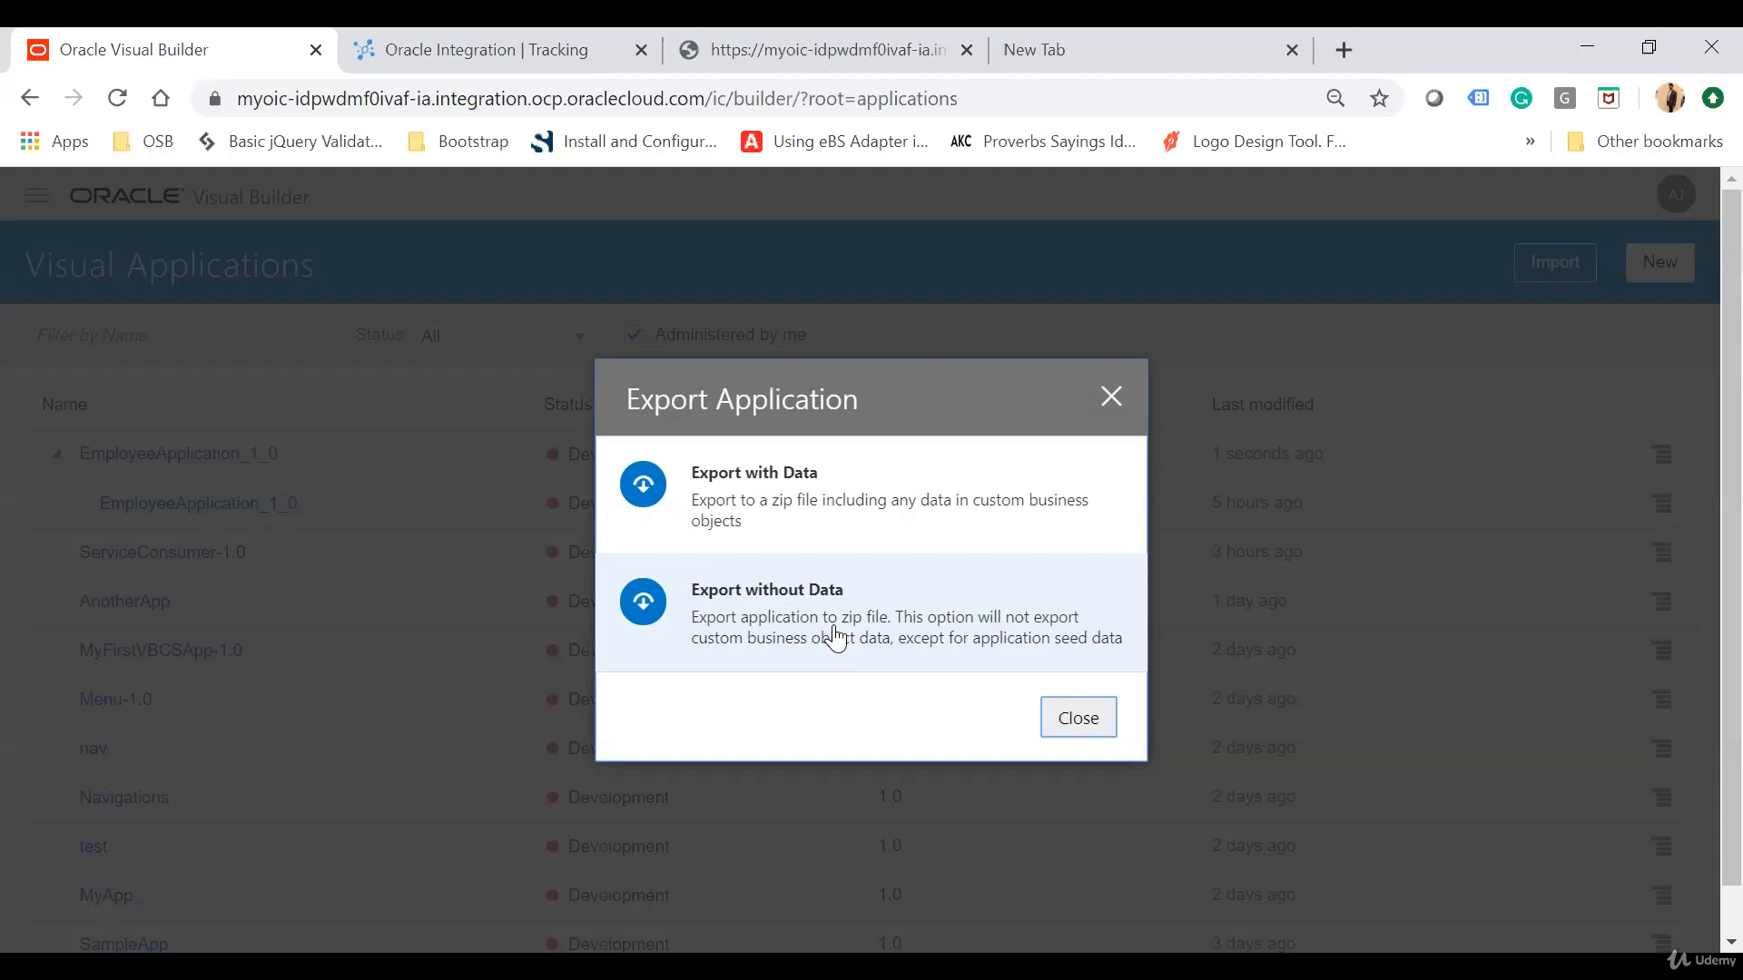
{"action": "left_click", "coordinate": [783, 519]}
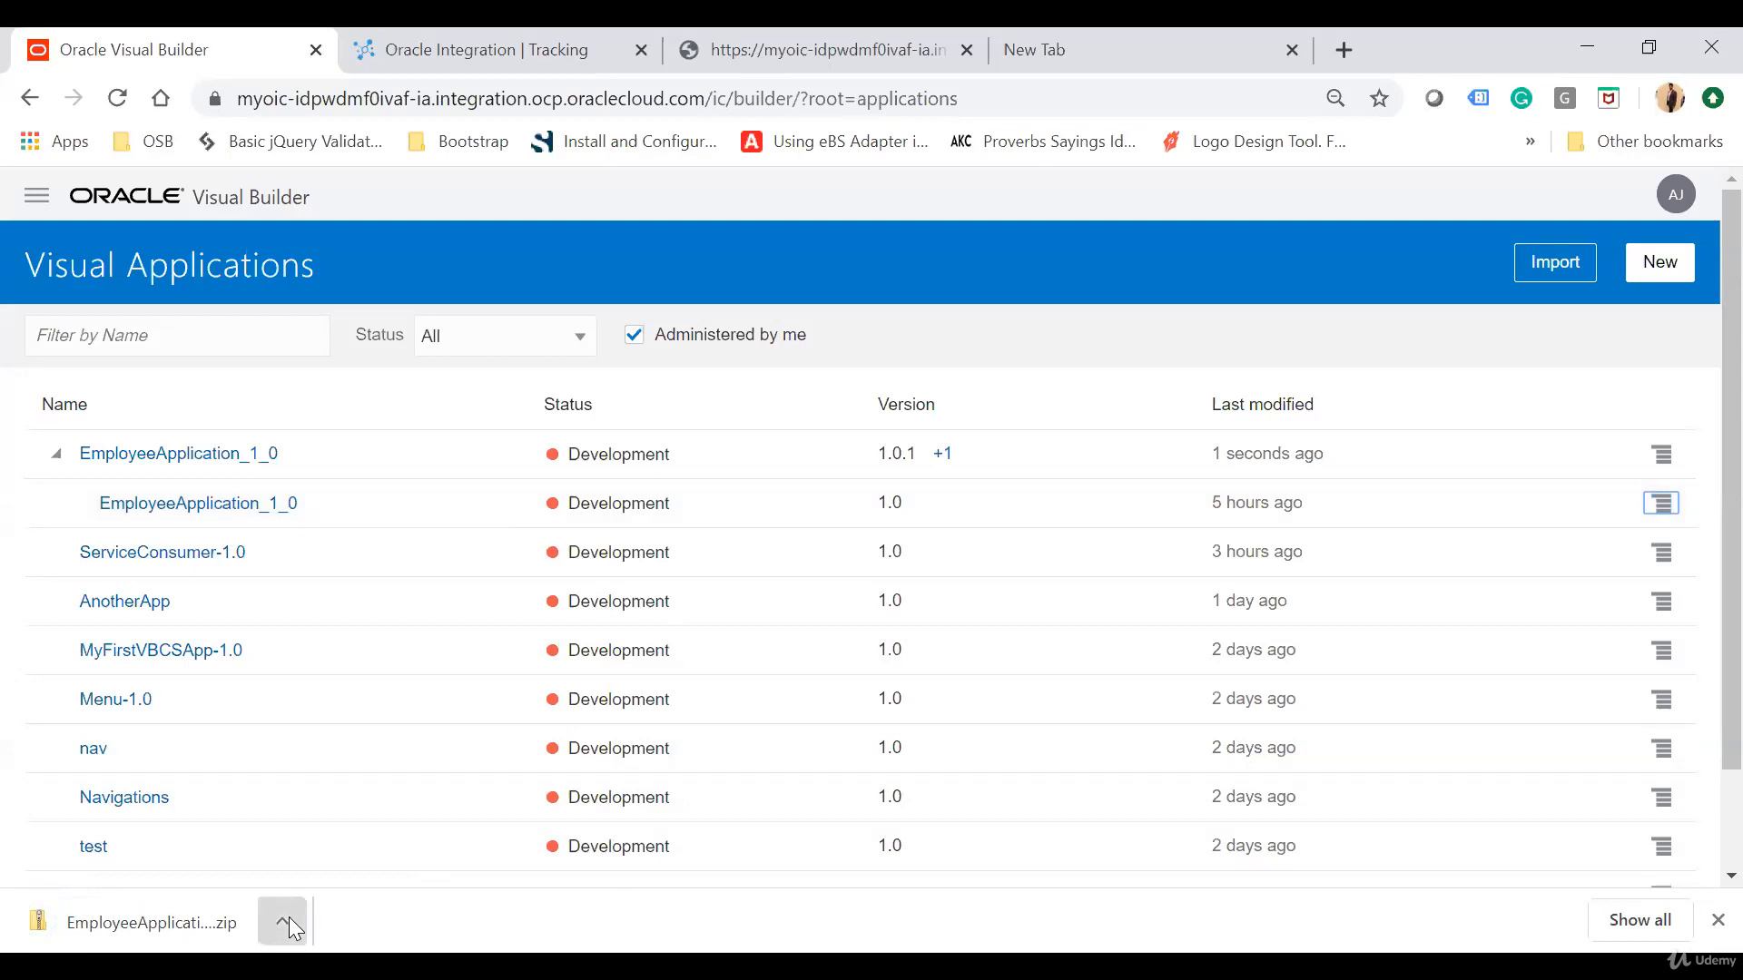
{"action": "left_click", "coordinate": [283, 921]}
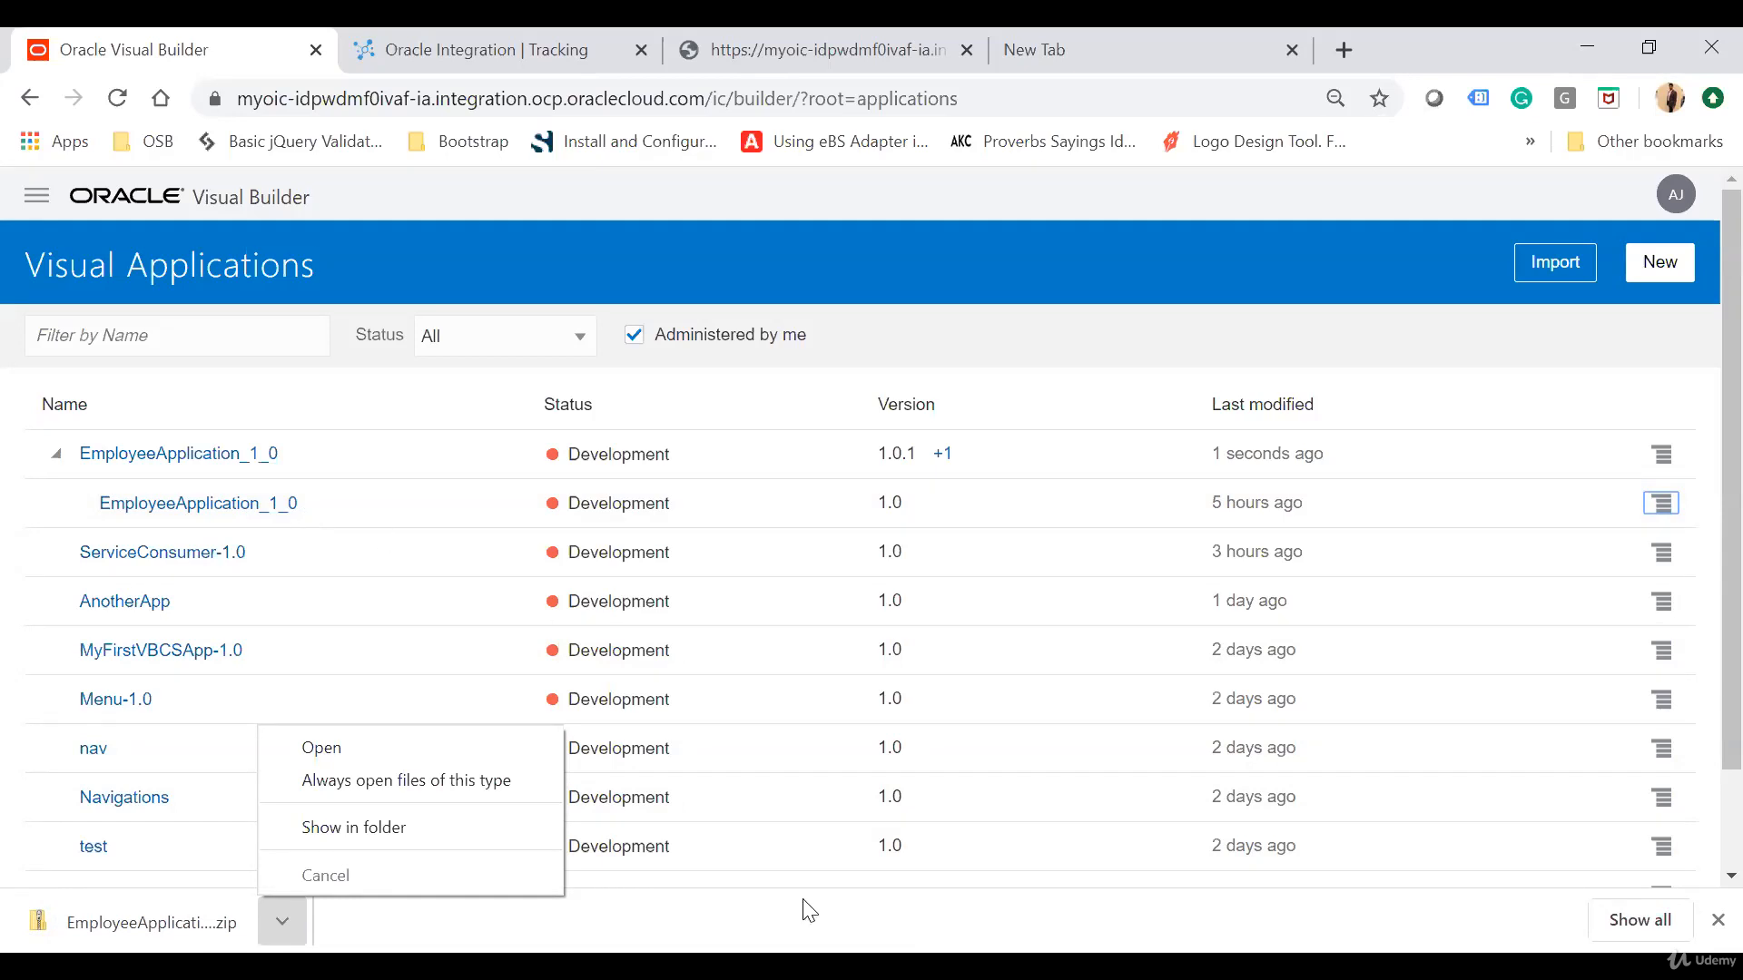
Step: In the other Visual Builder instance, start an application import from file using EmployeeApplication_1_0-1.0 (1).zip from the Downloads folder
{"action": "key", "text": "alt+Tab"}
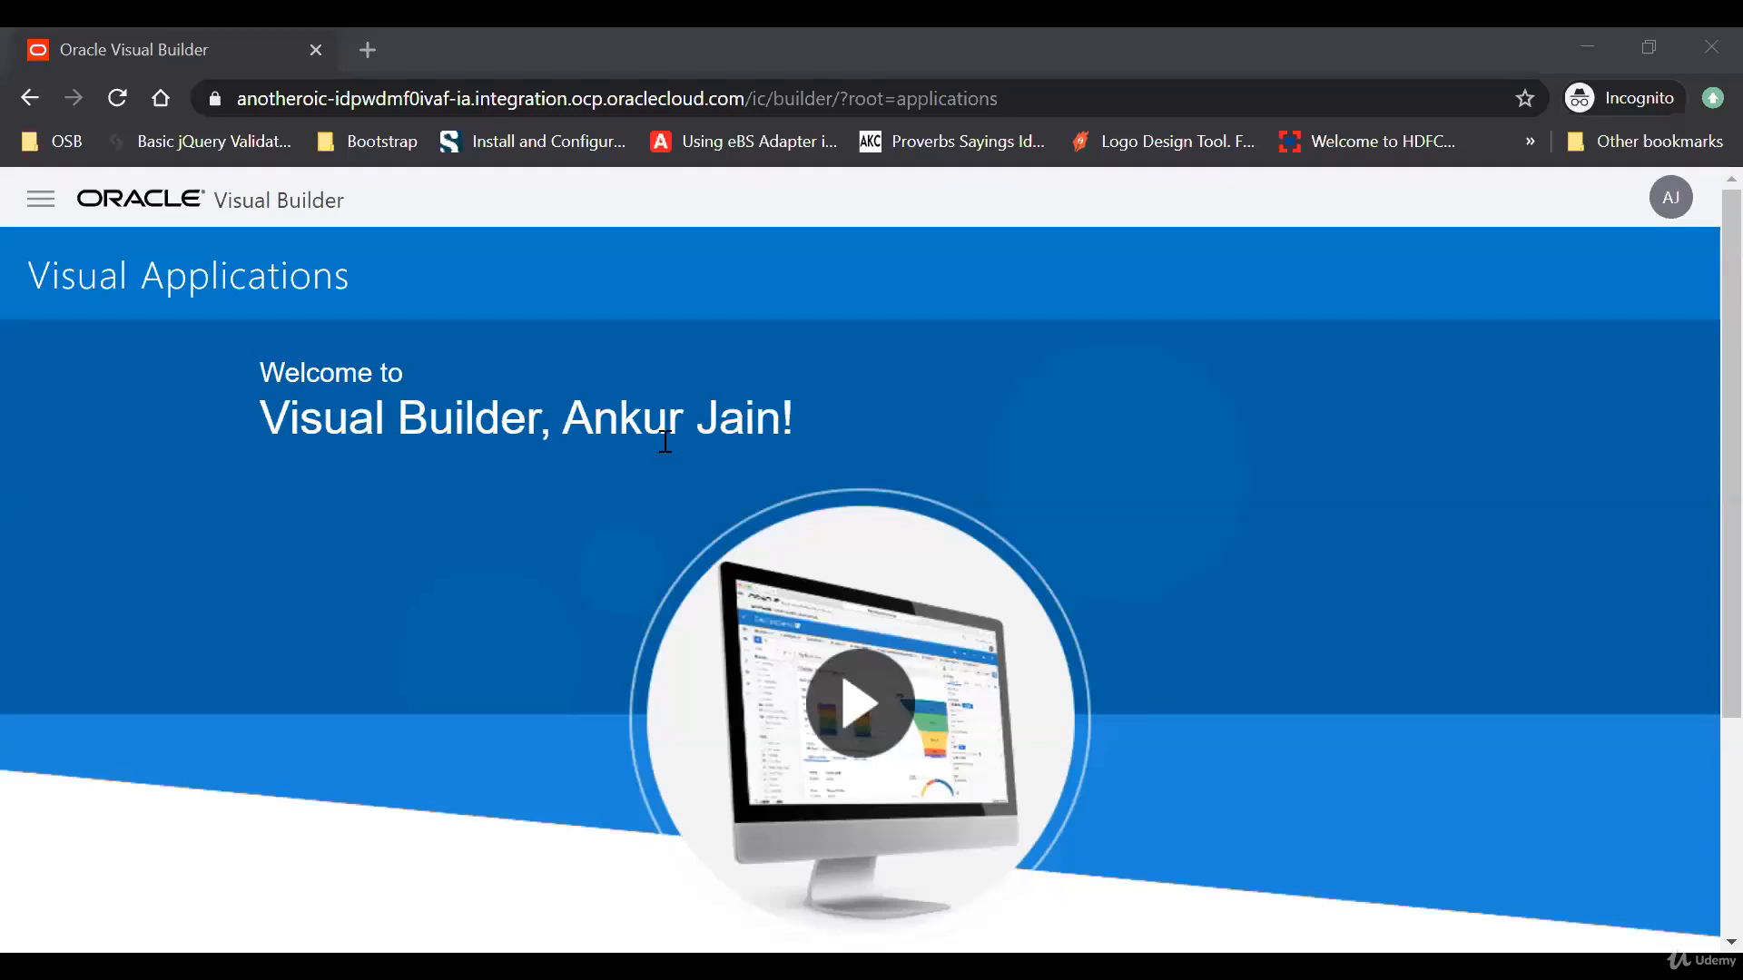
{"action": "left_click", "coordinate": [297, 94]}
{"action": "scroll", "coordinate": [602, 576], "scroll_direction": "down", "scroll_amount": 3}
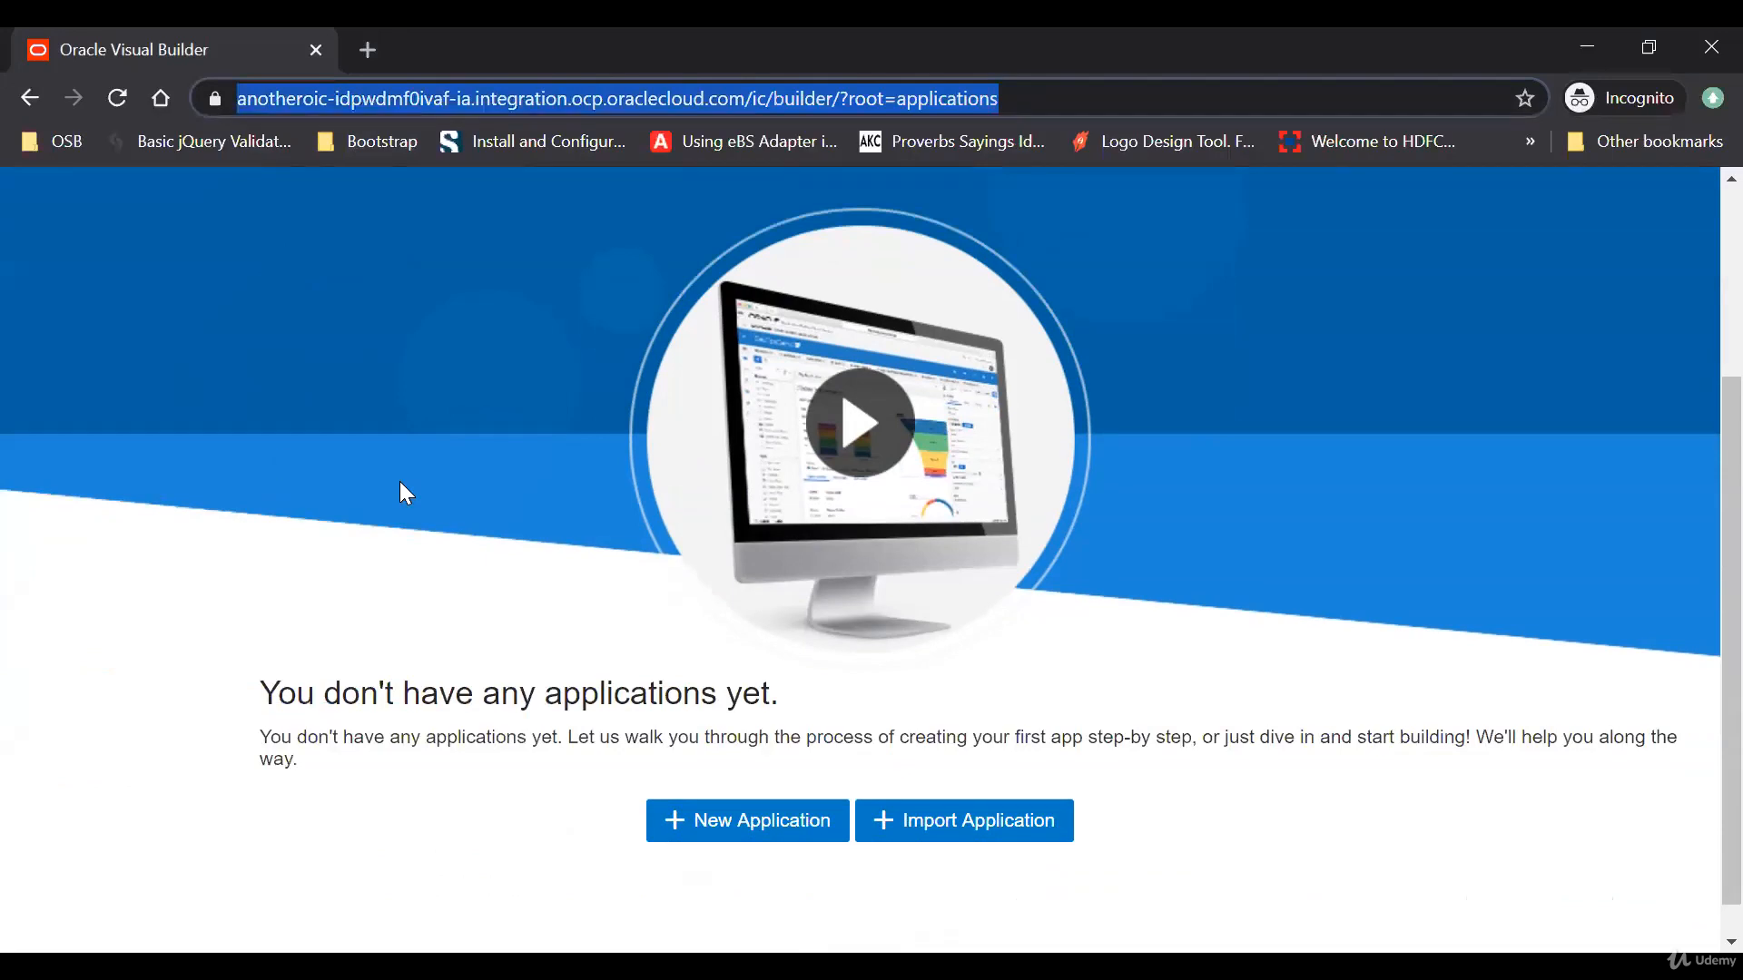
{"action": "left_click", "coordinate": [949, 830]}
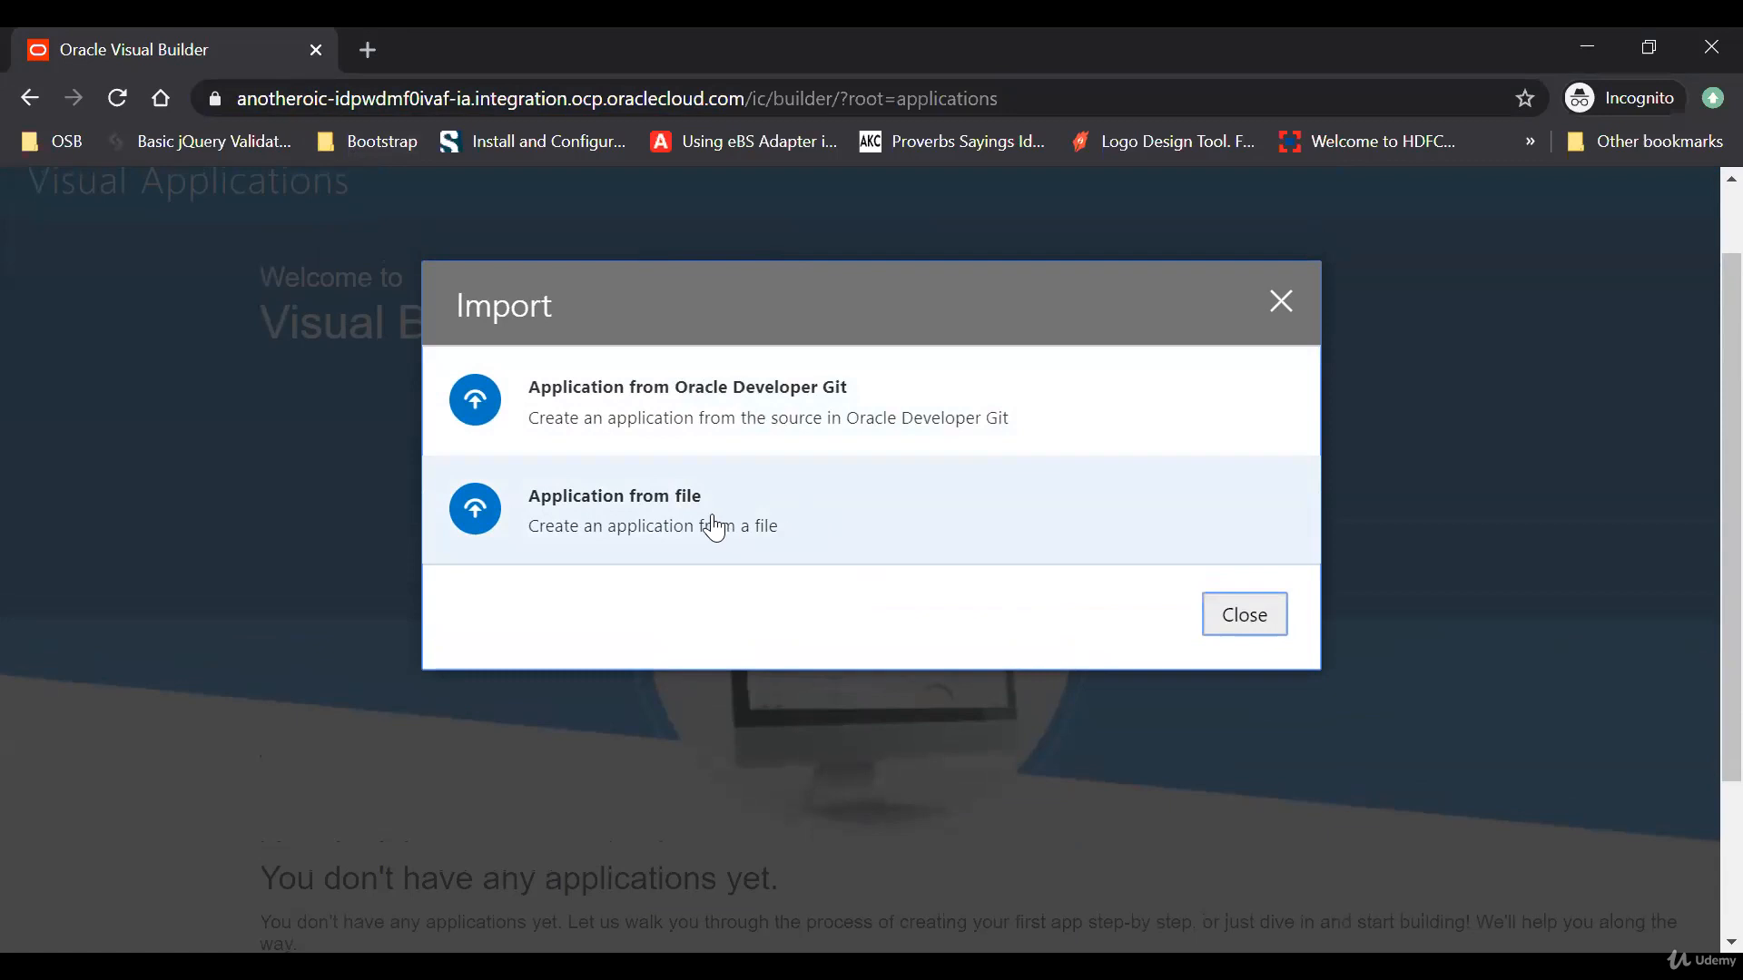
{"action": "left_click", "coordinate": [714, 526]}
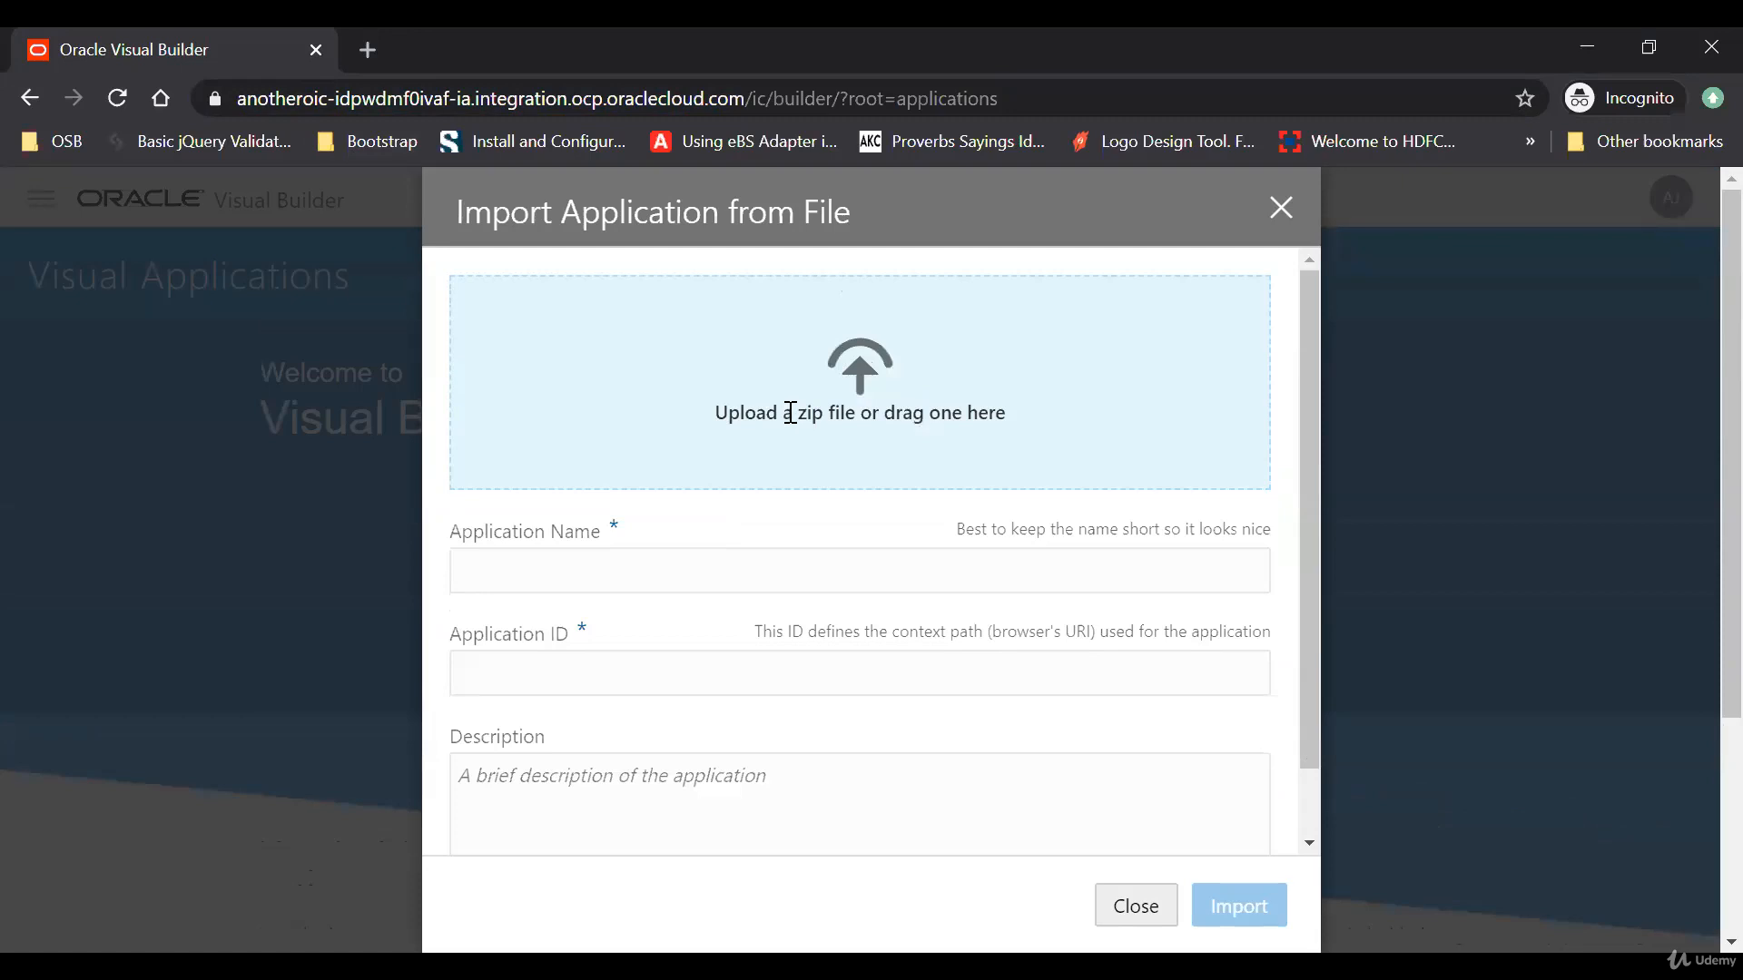
{"action": "left_click", "coordinate": [789, 413]}
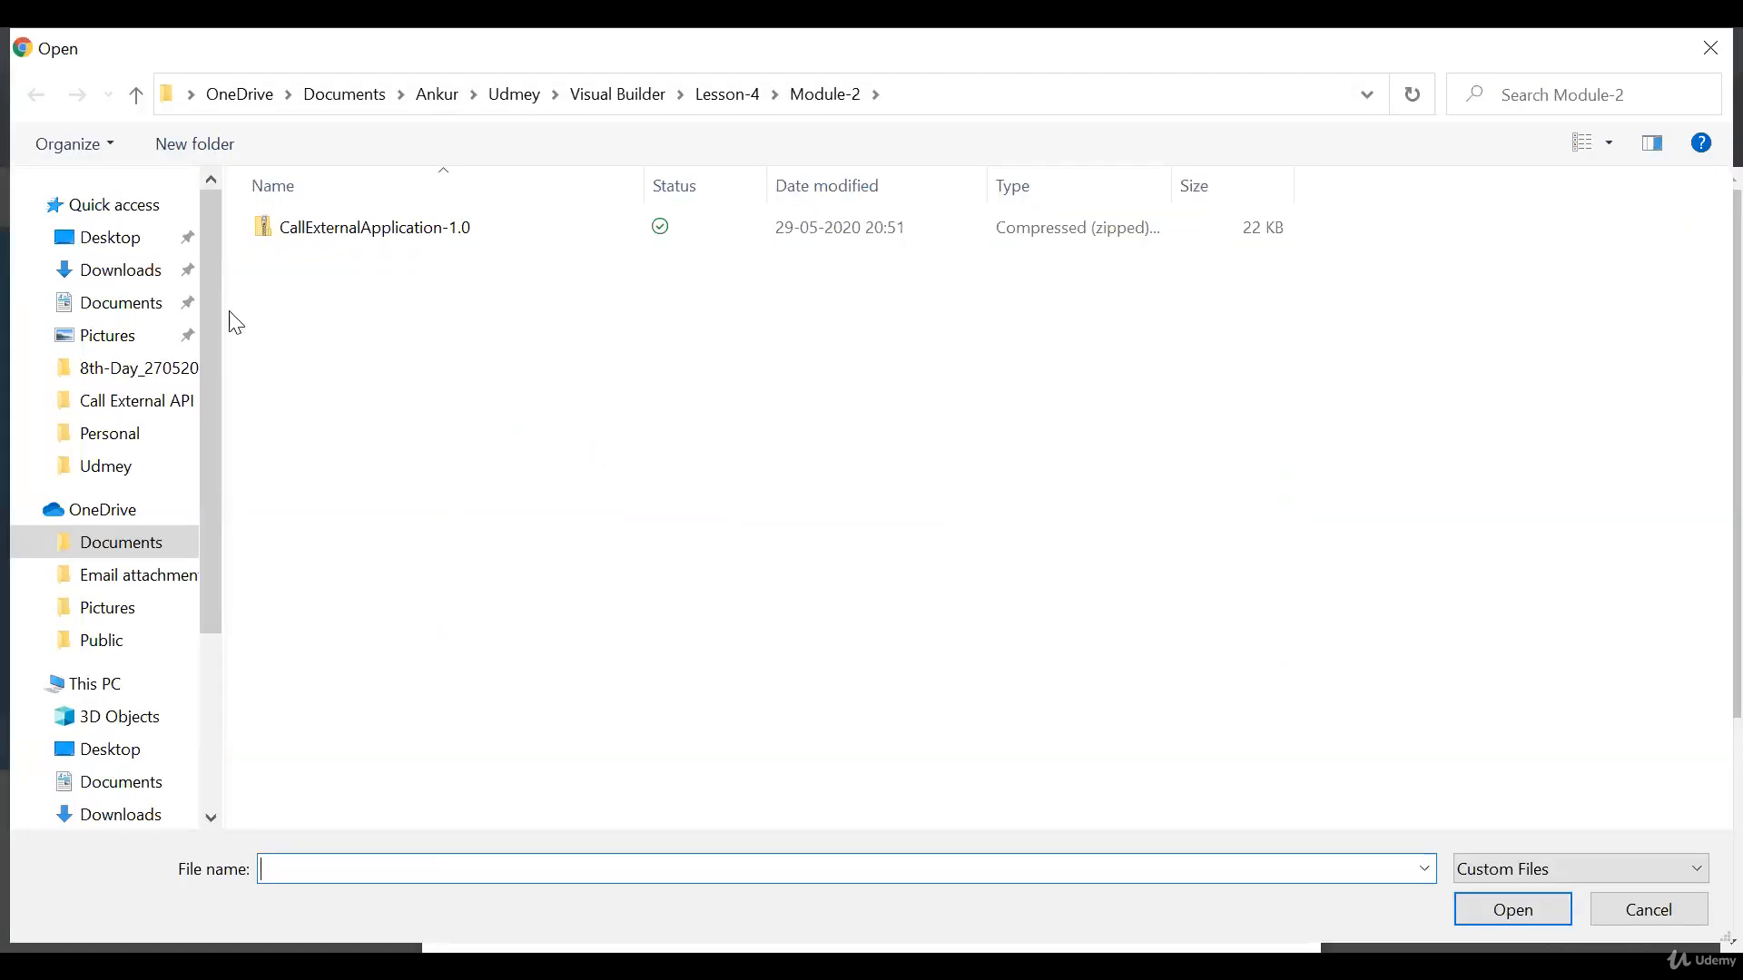
{"action": "left_click", "coordinate": [122, 271]}
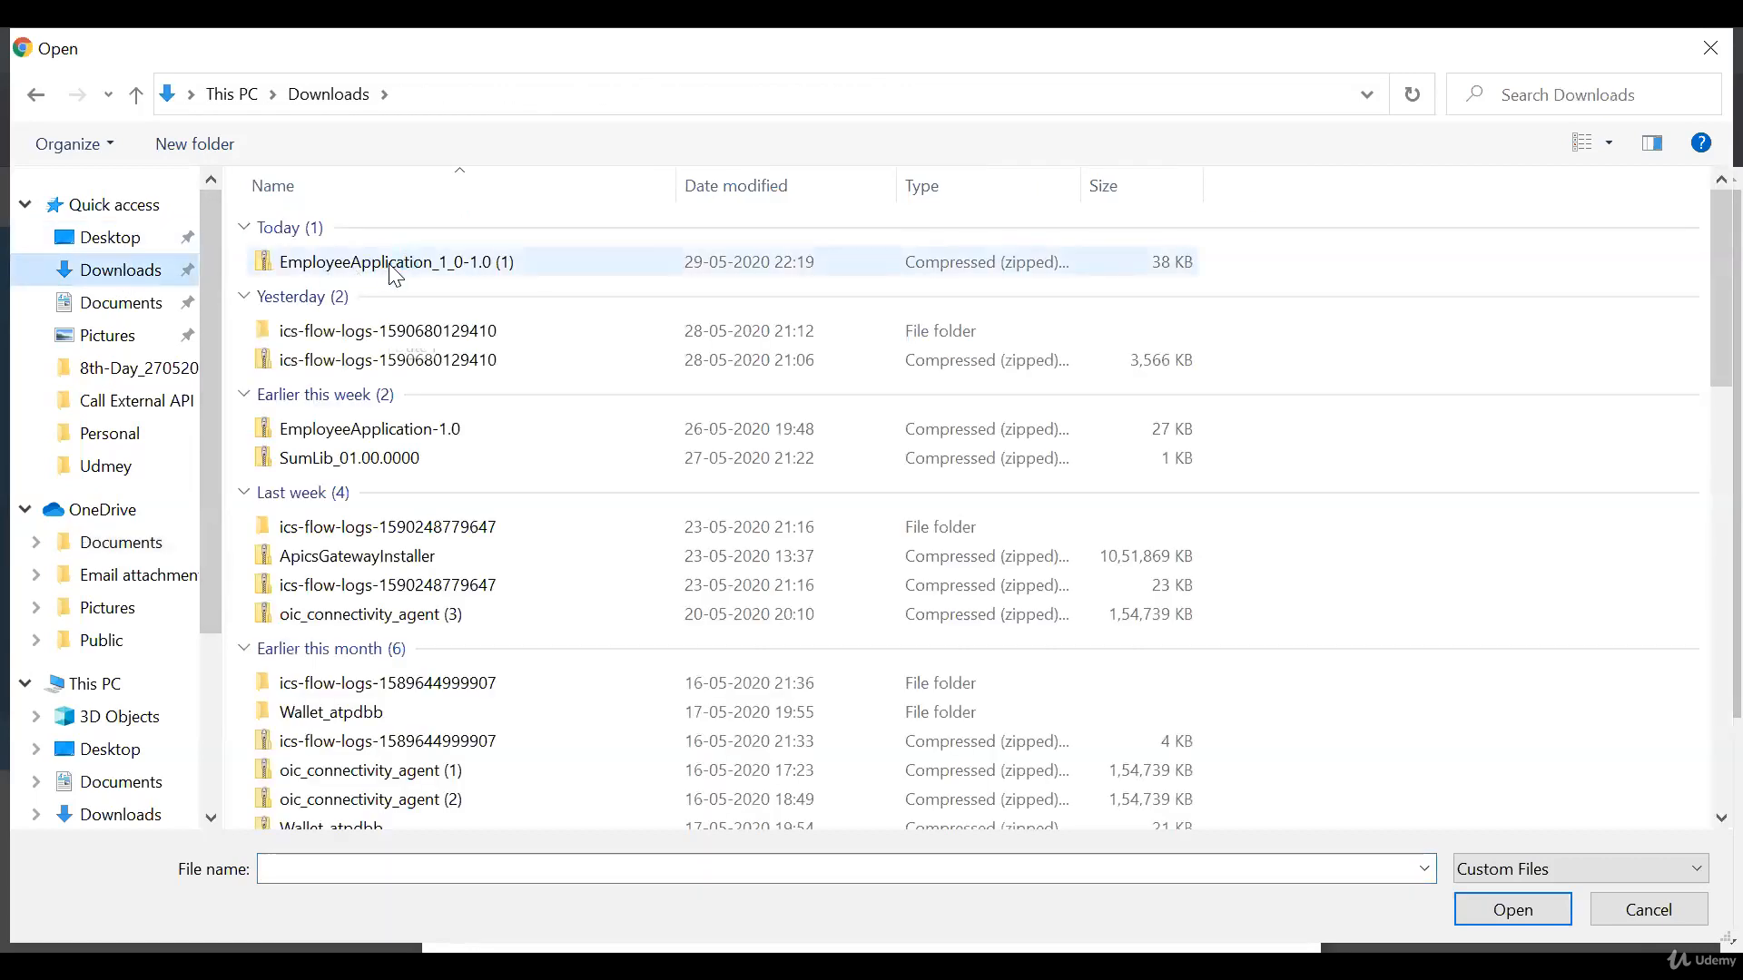
{"action": "left_click", "coordinate": [396, 263]}
{"action": "double_click", "coordinate": [396, 264]}
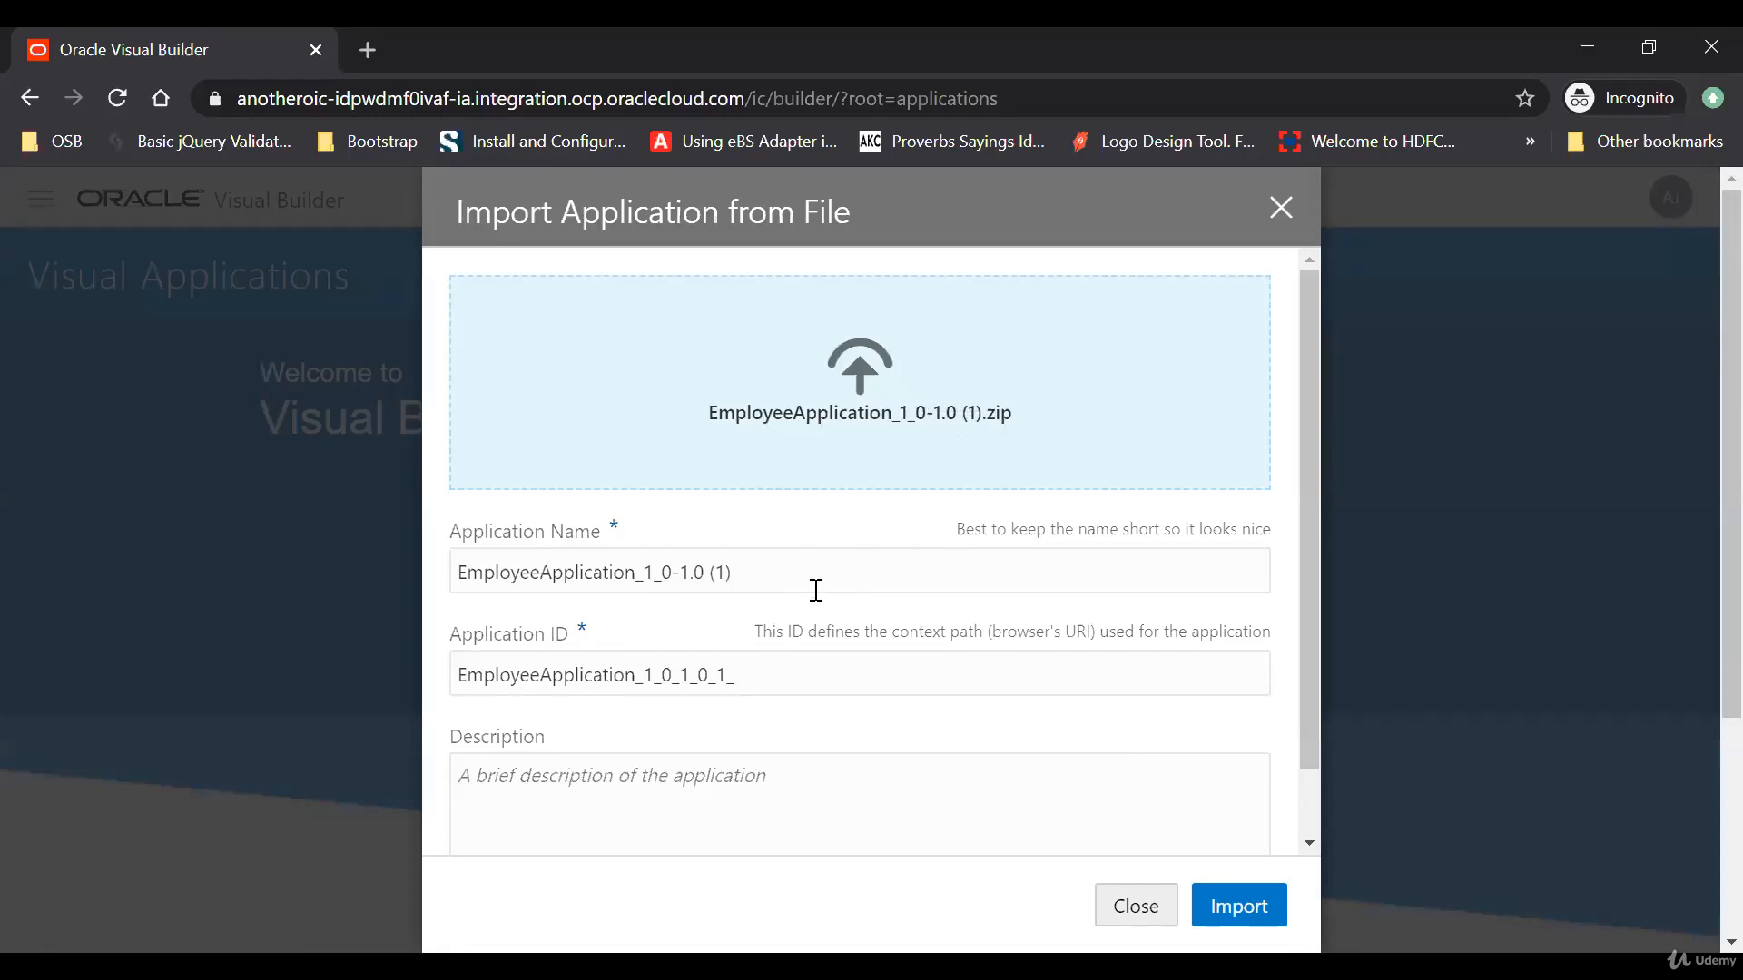
Step: Shorten the application name for the import to EmployeeApplication_1_0
{"action": "left_click", "coordinate": [780, 577]}
{"action": "key", "text": "BackSpace"}
{"action": "key", "text": "BackSpace"}
{"action": "key", "text": "BackSpace"}
{"action": "key", "text": "BackSpace"}
{"action": "key", "text": "BackSpace"}
{"action": "key", "text": "BackSpace"}
{"action": "key", "text": "BackSpace"}
{"action": "key", "text": "BackSpace"}
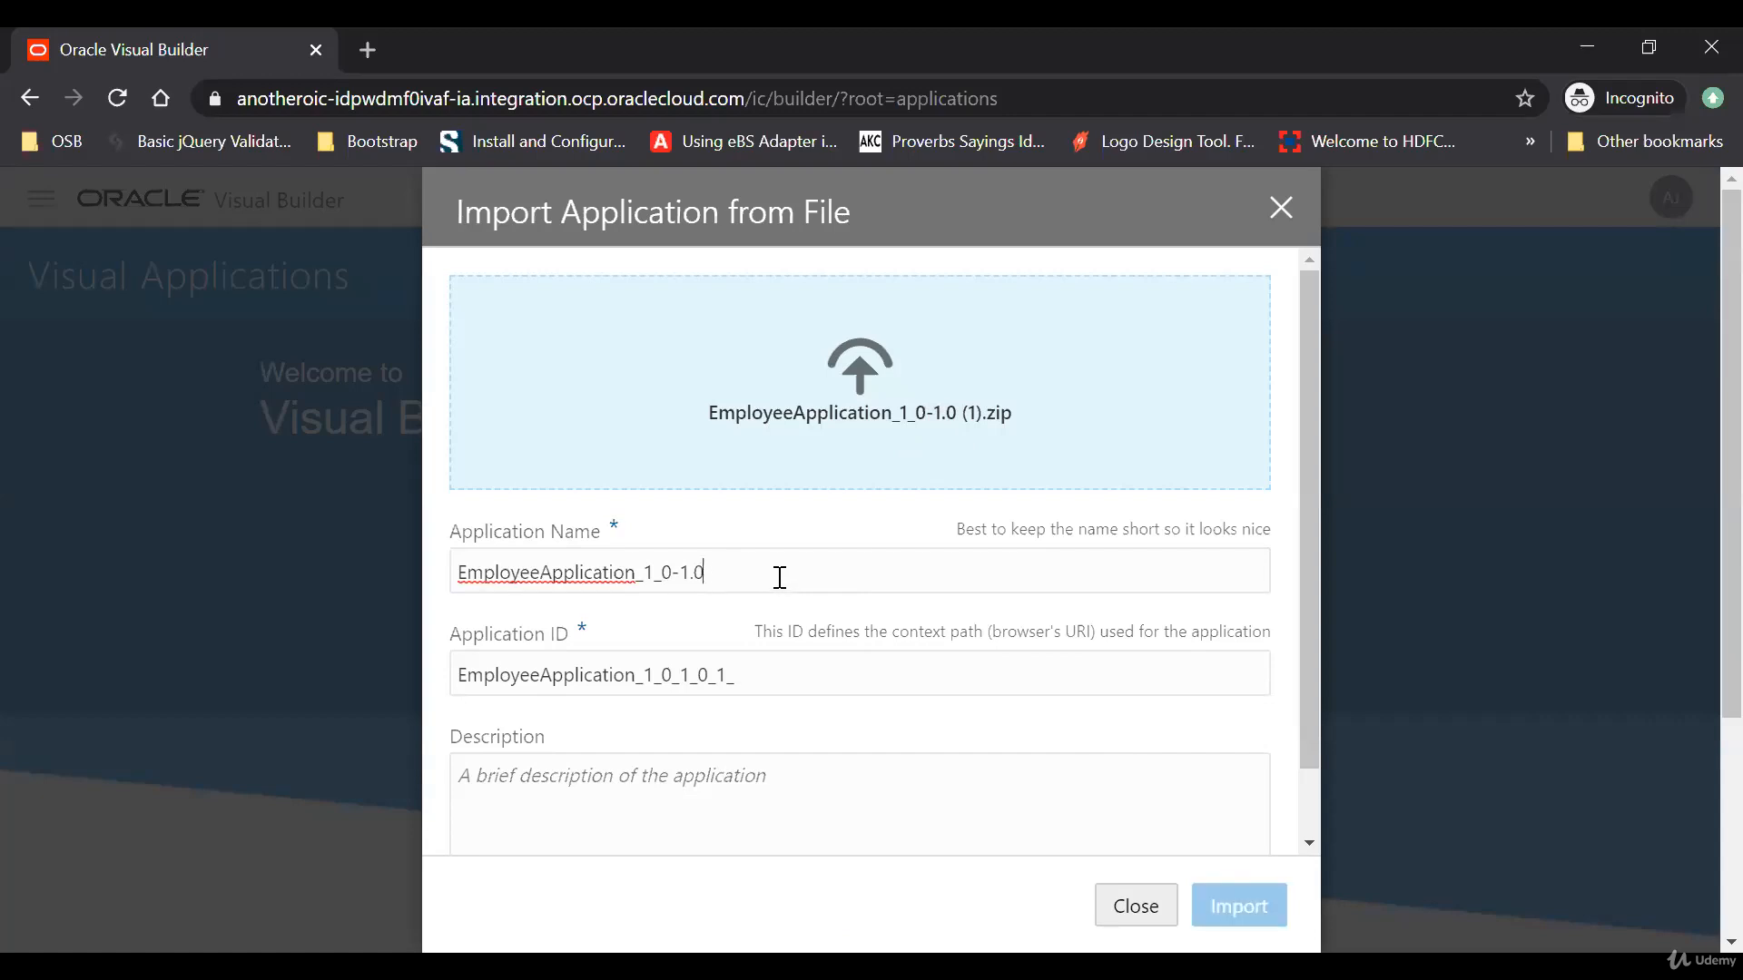
Step: Shorten the application ID to EmployeeApplication_1_0 and import the application
{"action": "left_click", "coordinate": [761, 667]}
{"action": "key", "text": "BackSpace"}
{"action": "key", "text": "BackSpace"}
{"action": "key", "text": "BackSpace"}
{"action": "key", "text": "BackSpace"}
{"action": "key", "text": "BackSpace"}
{"action": "key", "text": "BackSpace"}
{"action": "key", "text": "BackSpace"}
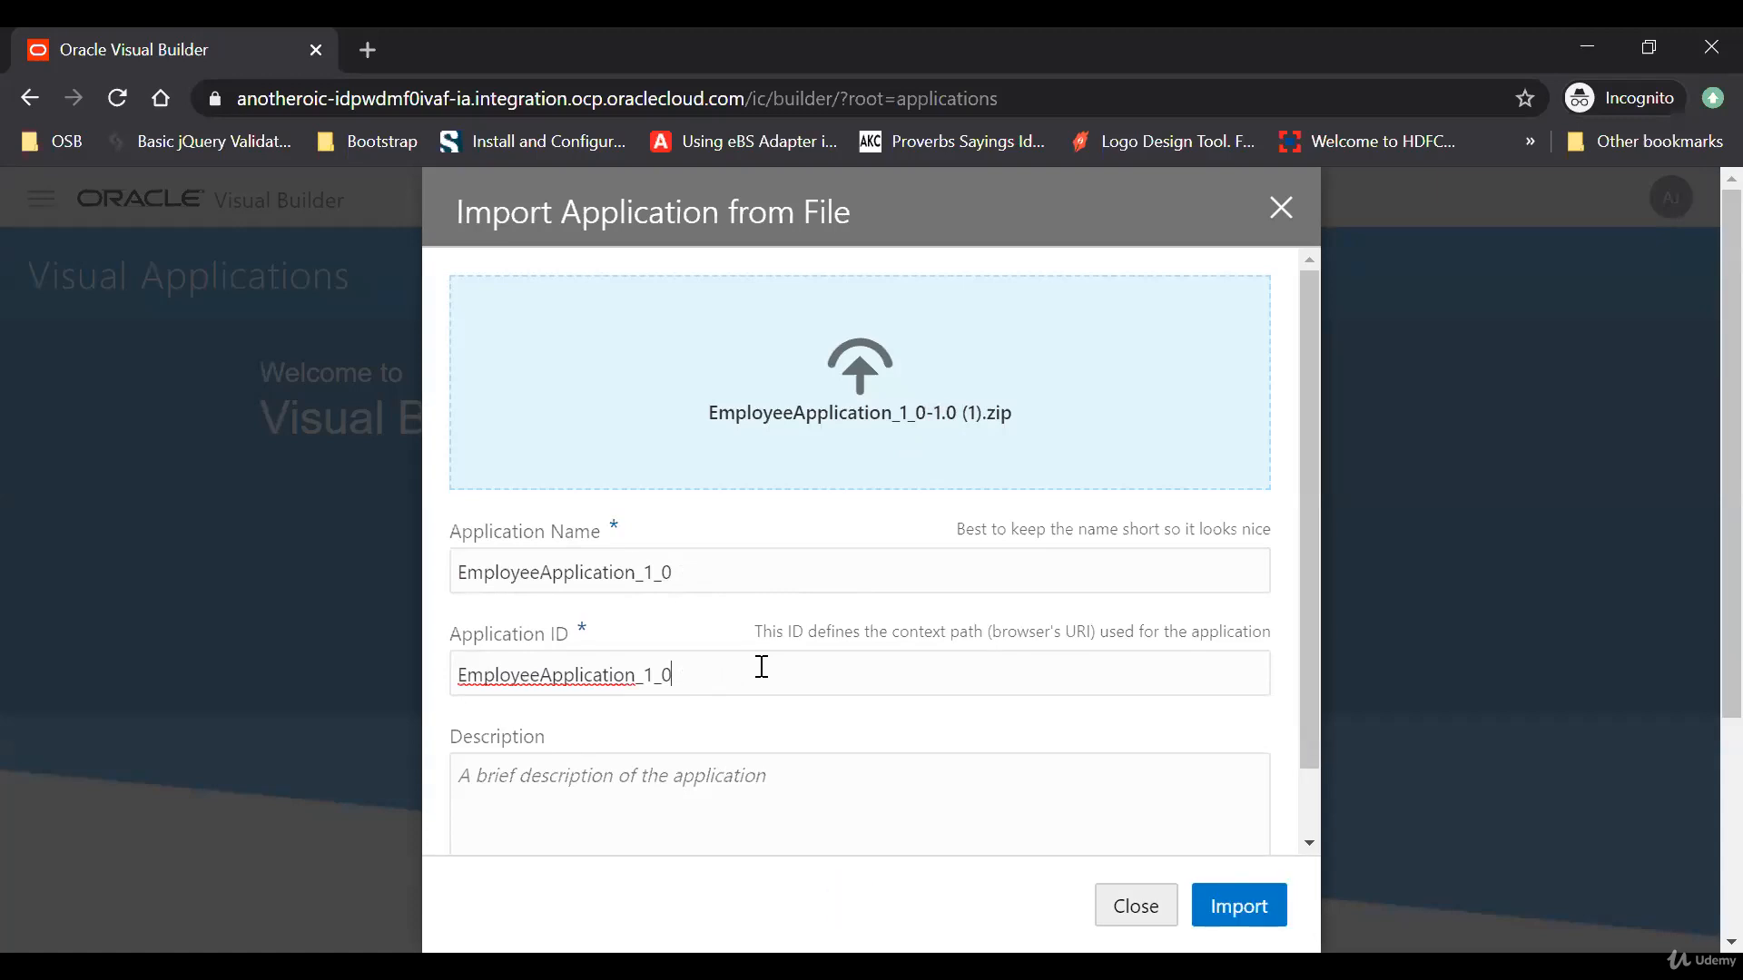
{"action": "left_click", "coordinate": [715, 557]}
{"action": "left_click", "coordinate": [1242, 902]}
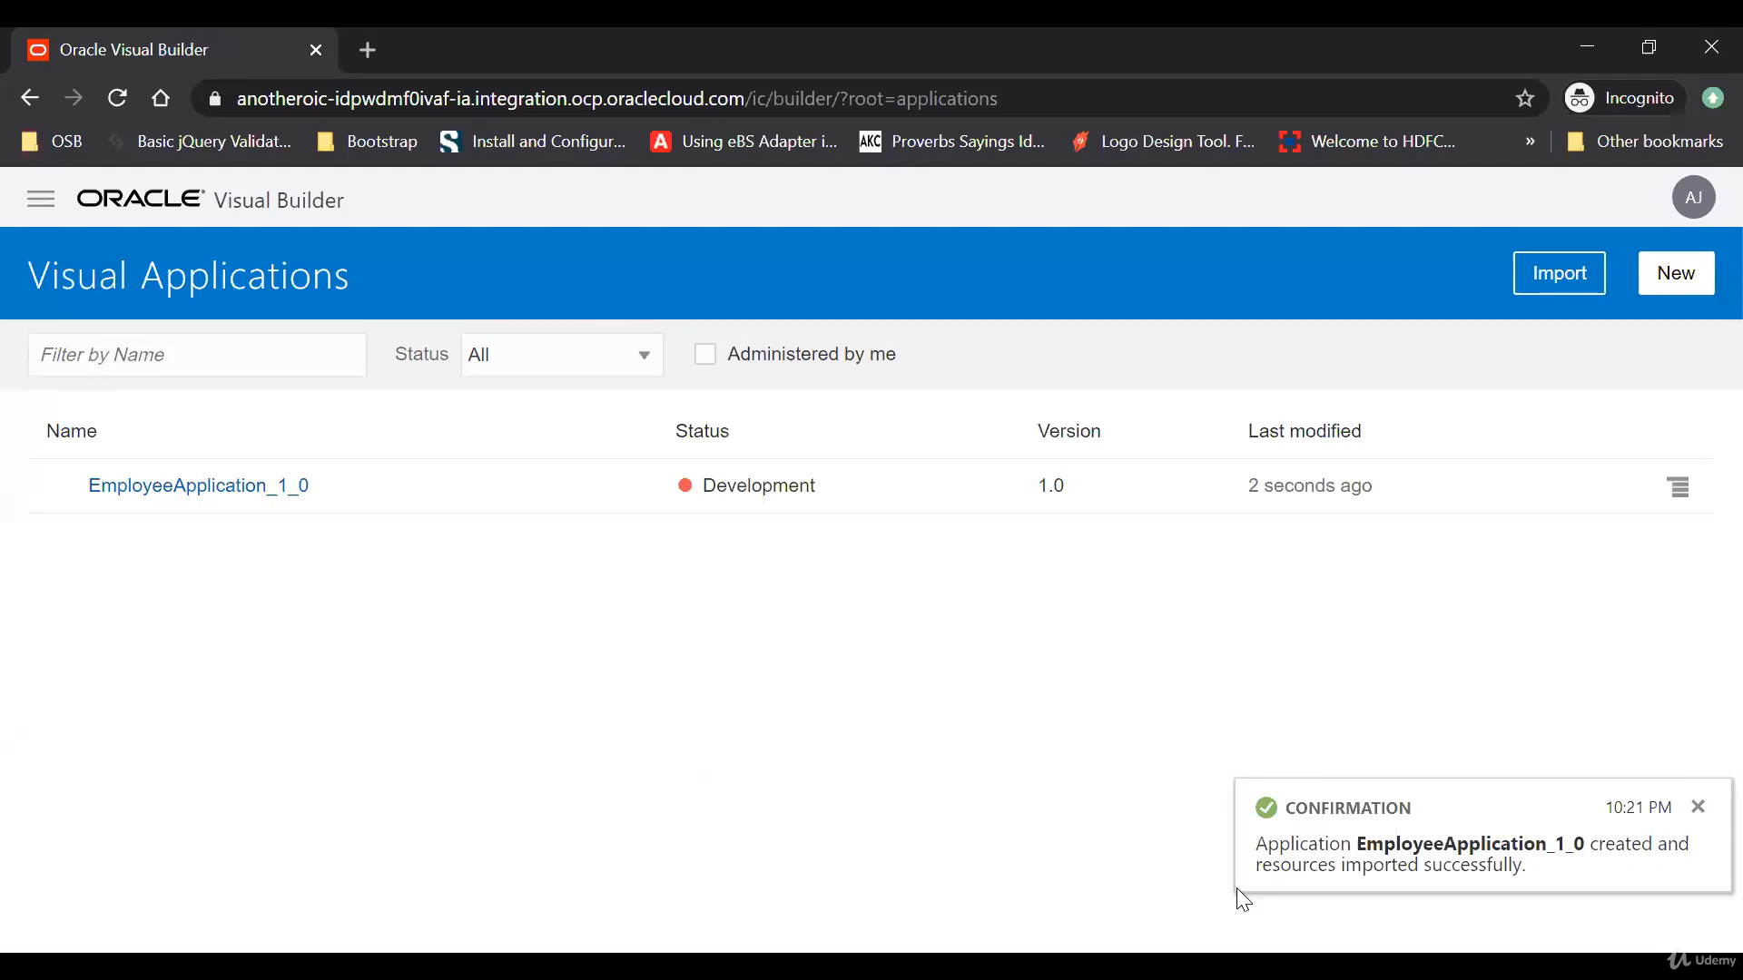
Step: Open the imported EmployeeApplication_1_0 and view the data rows of its Employee business object
{"action": "left_click", "coordinate": [167, 490]}
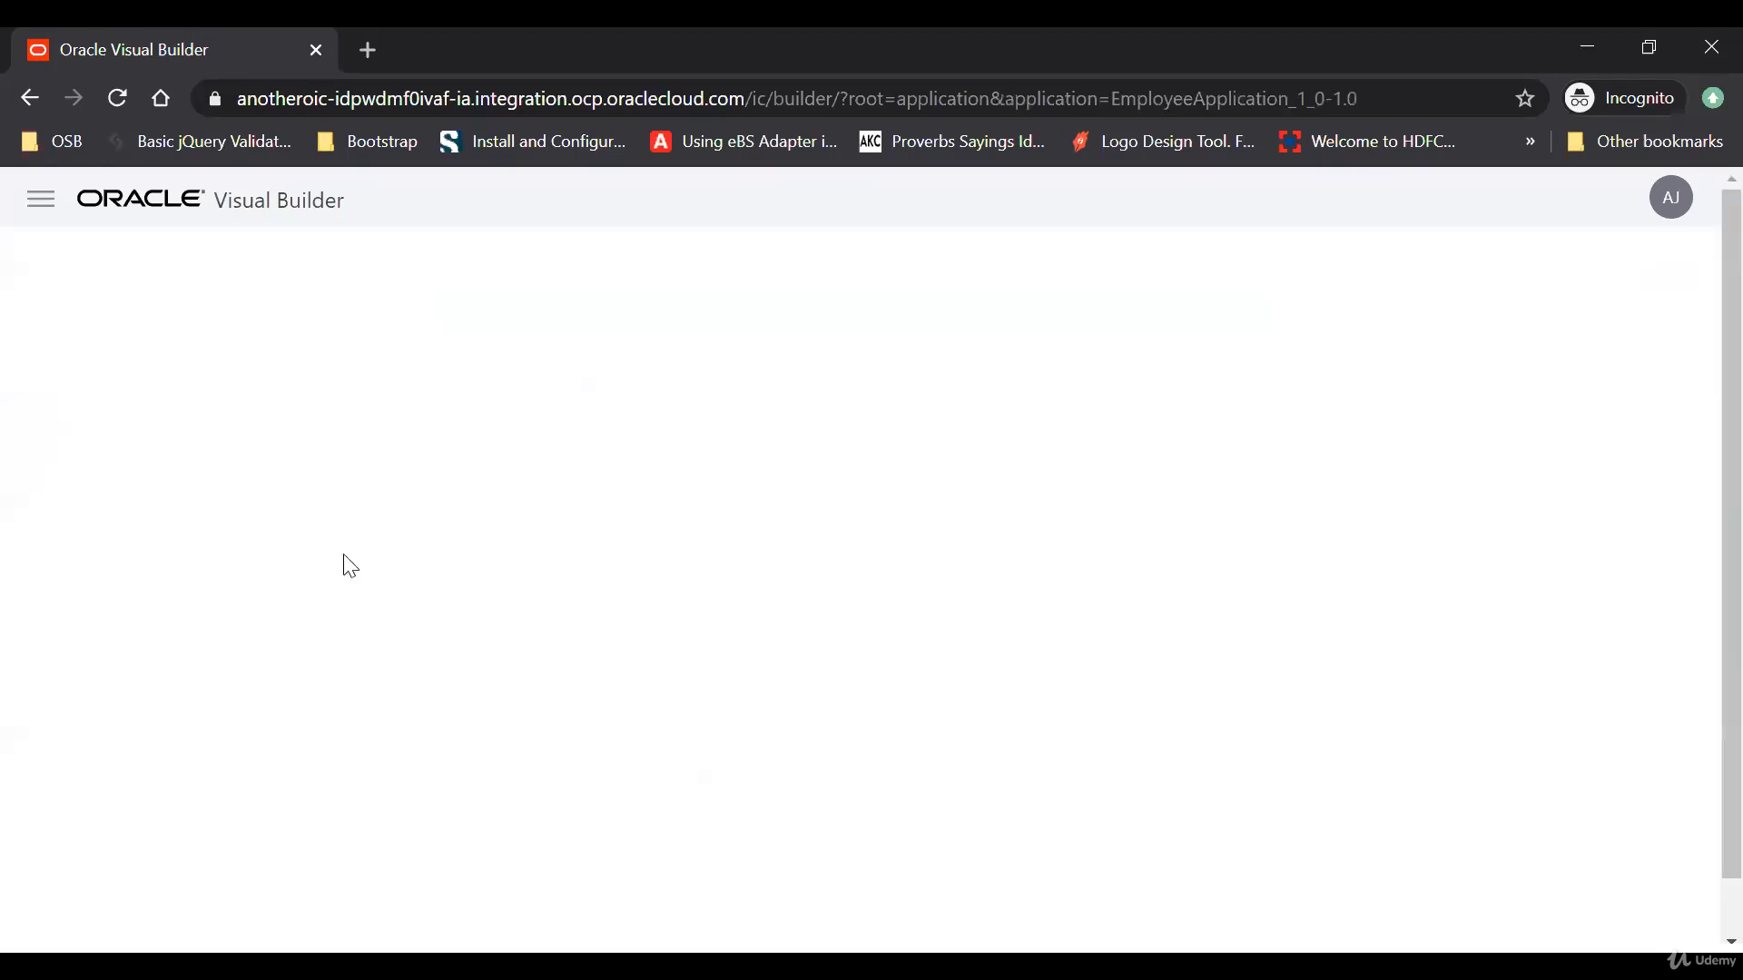
{"action": "left_click", "coordinate": [25, 250]}
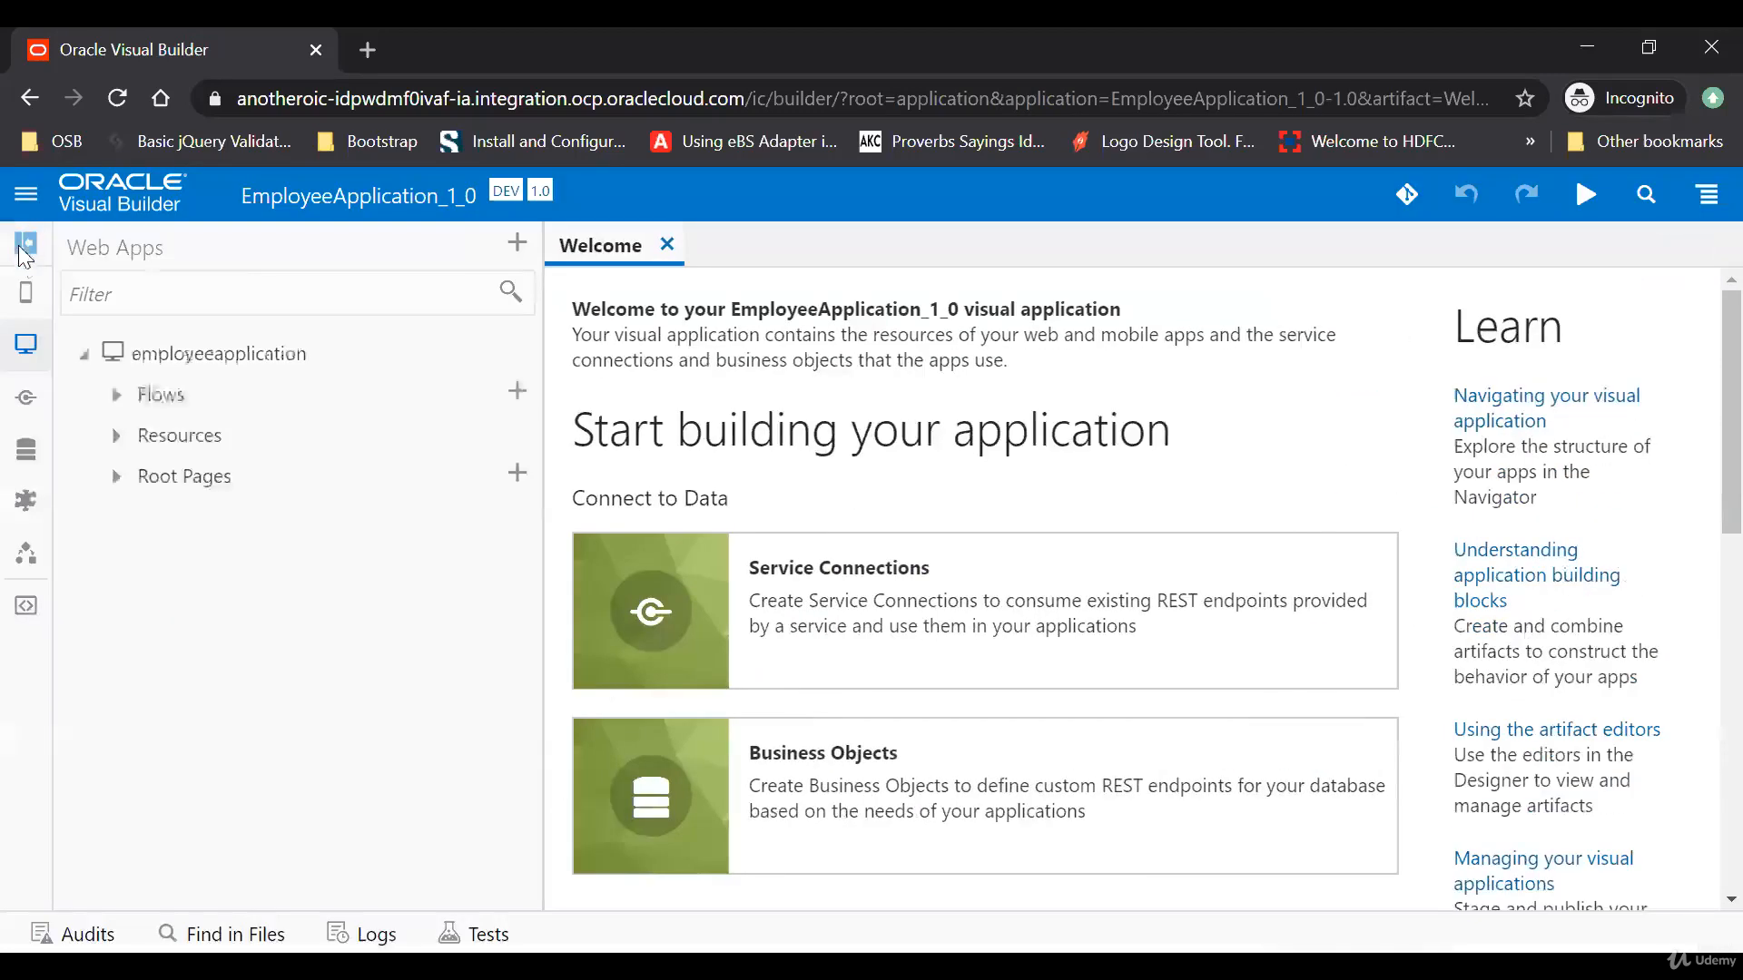
{"action": "left_click", "coordinate": [28, 454]}
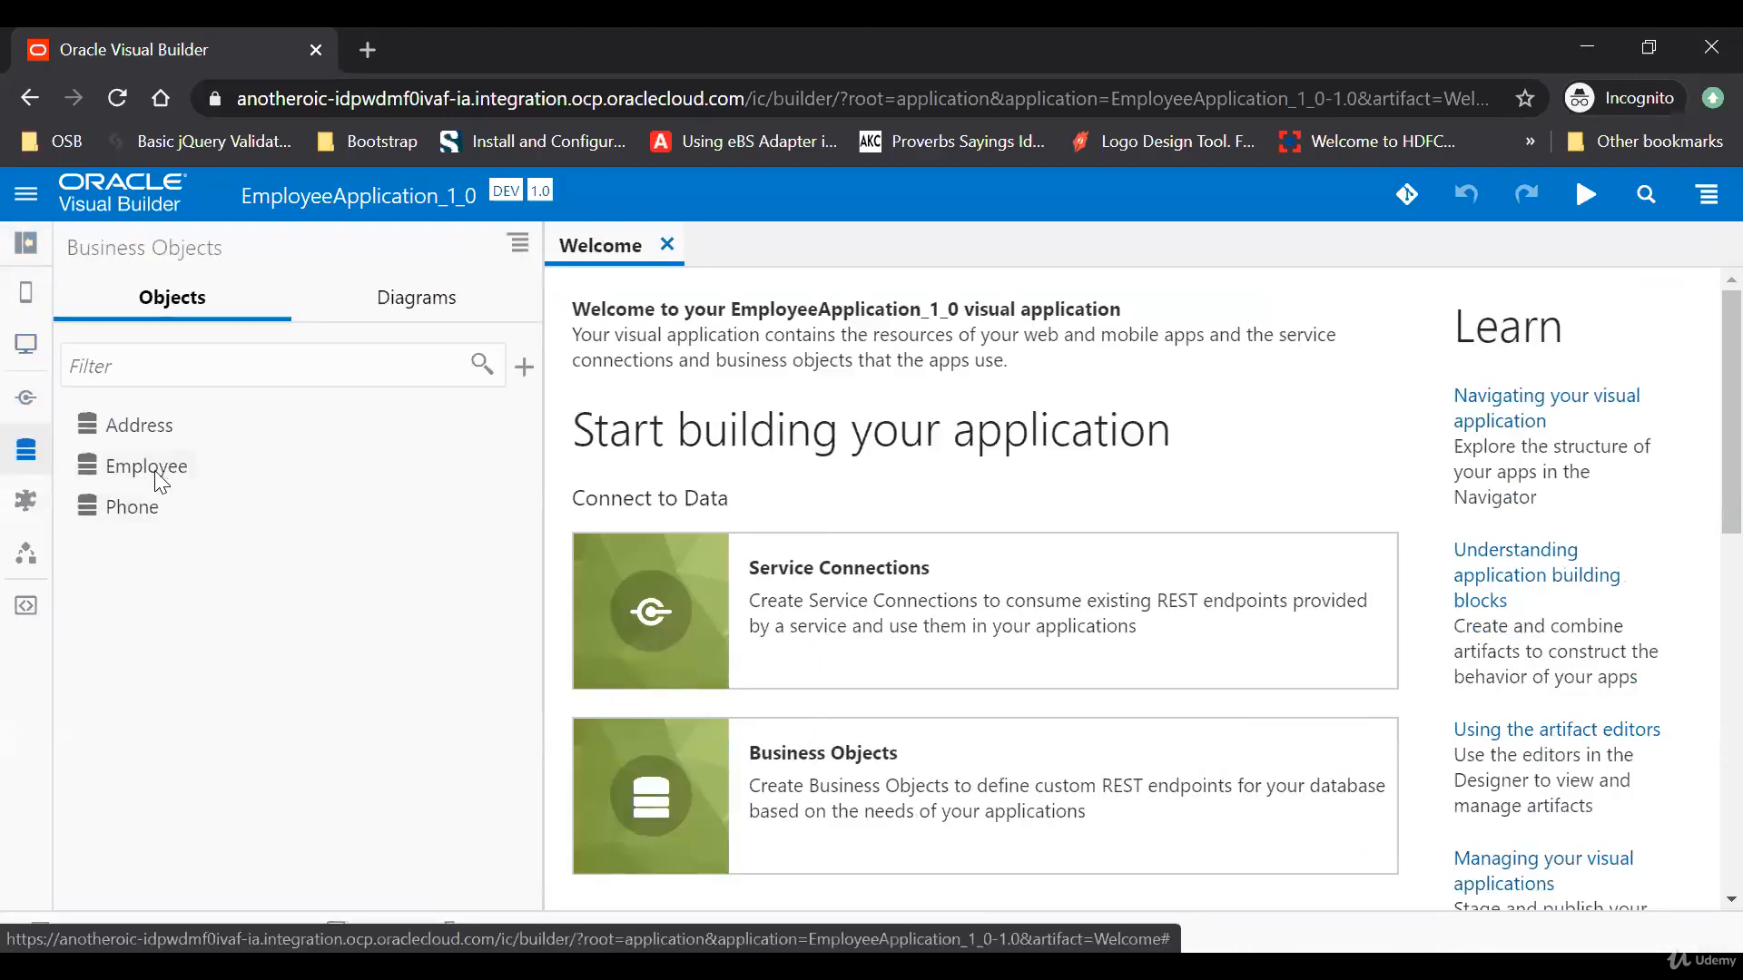
{"action": "left_click", "coordinate": [152, 470]}
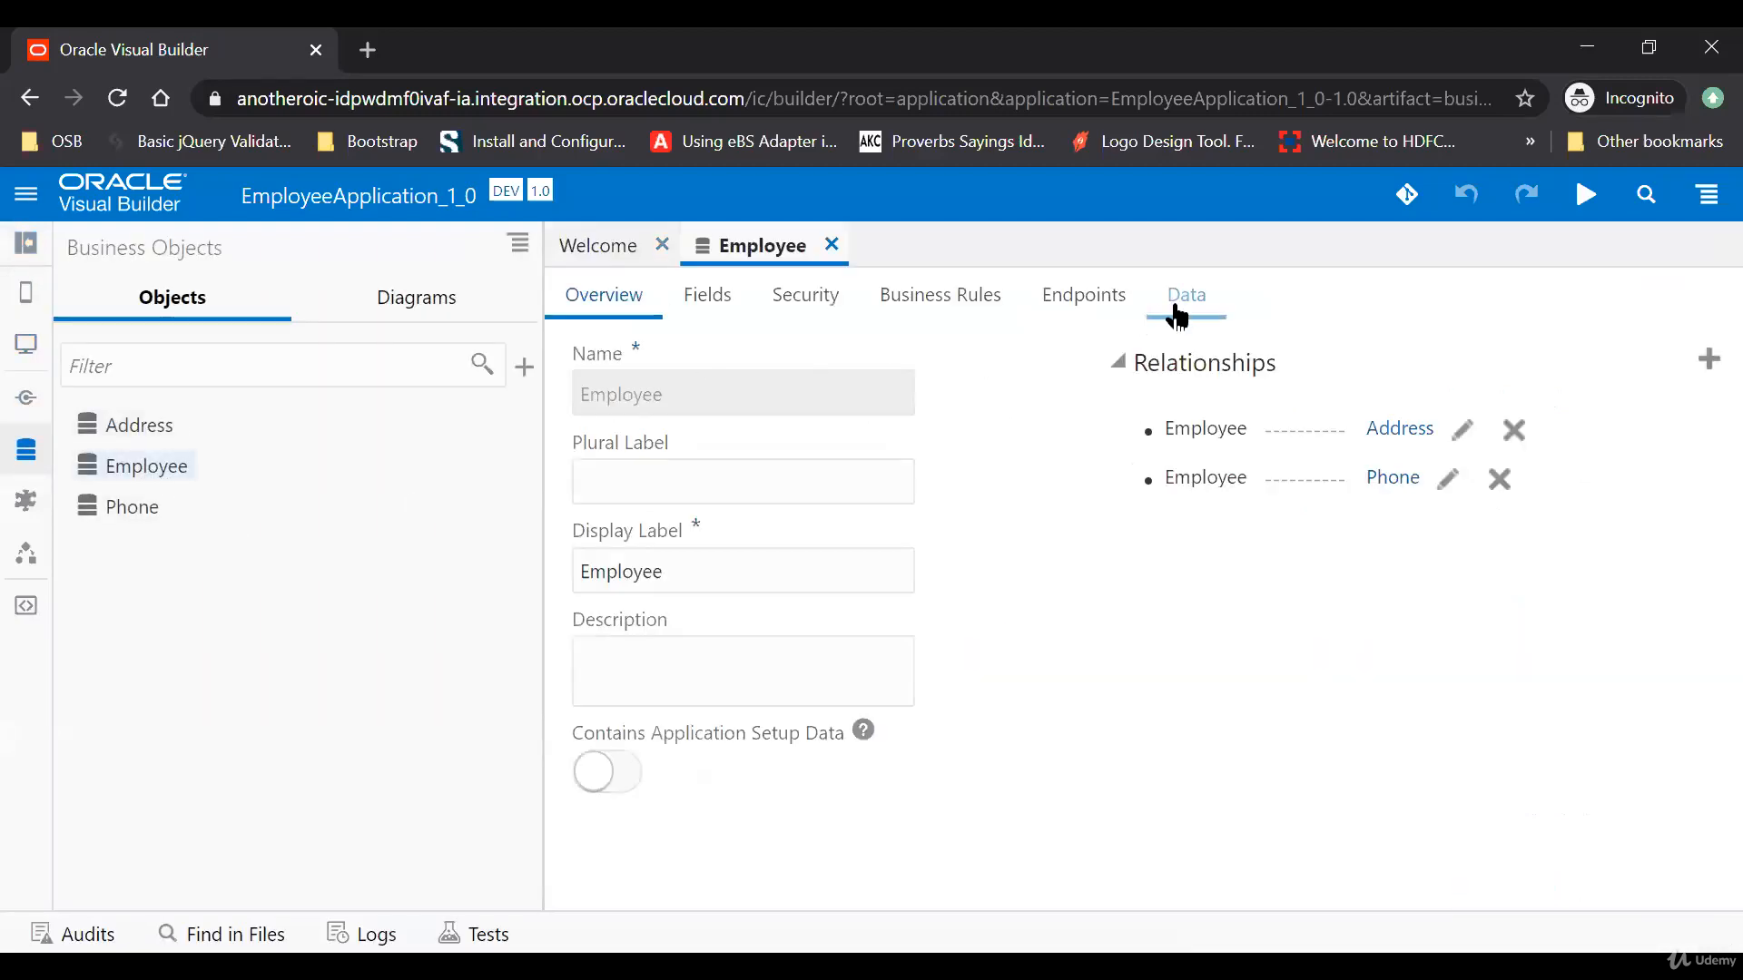
{"action": "left_click", "coordinate": [1177, 308]}
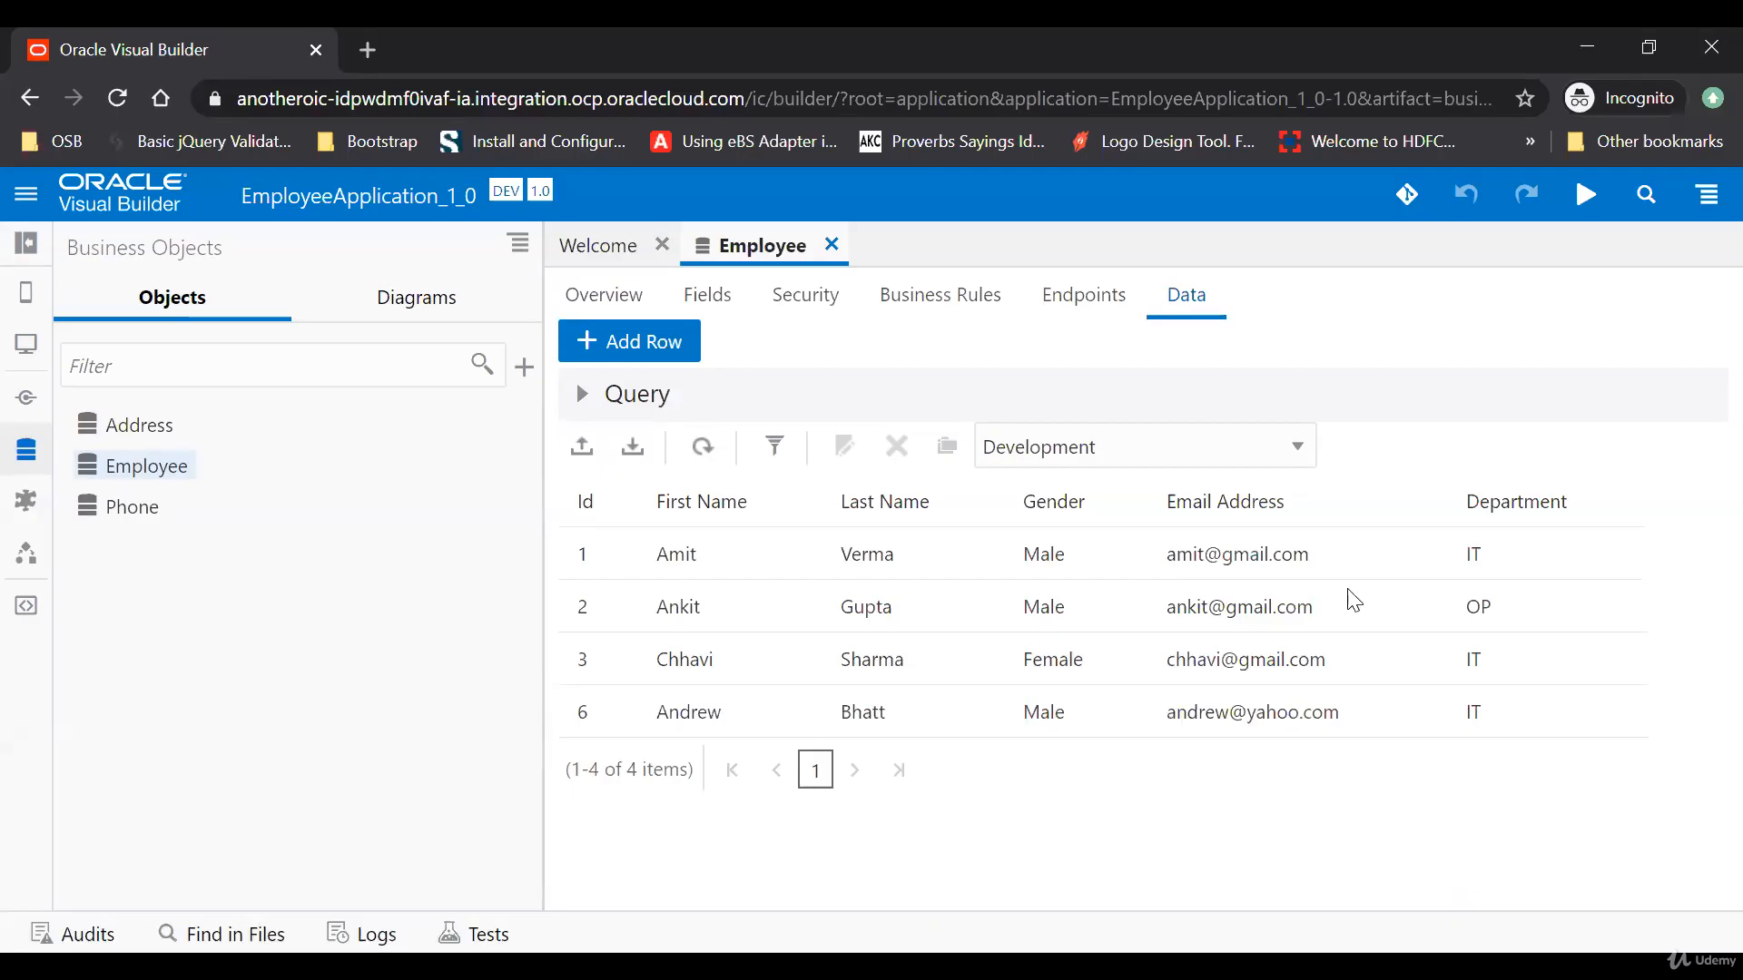
Step: Check the data rows of the Address and Phone business objects
{"action": "left_click", "coordinate": [149, 432]}
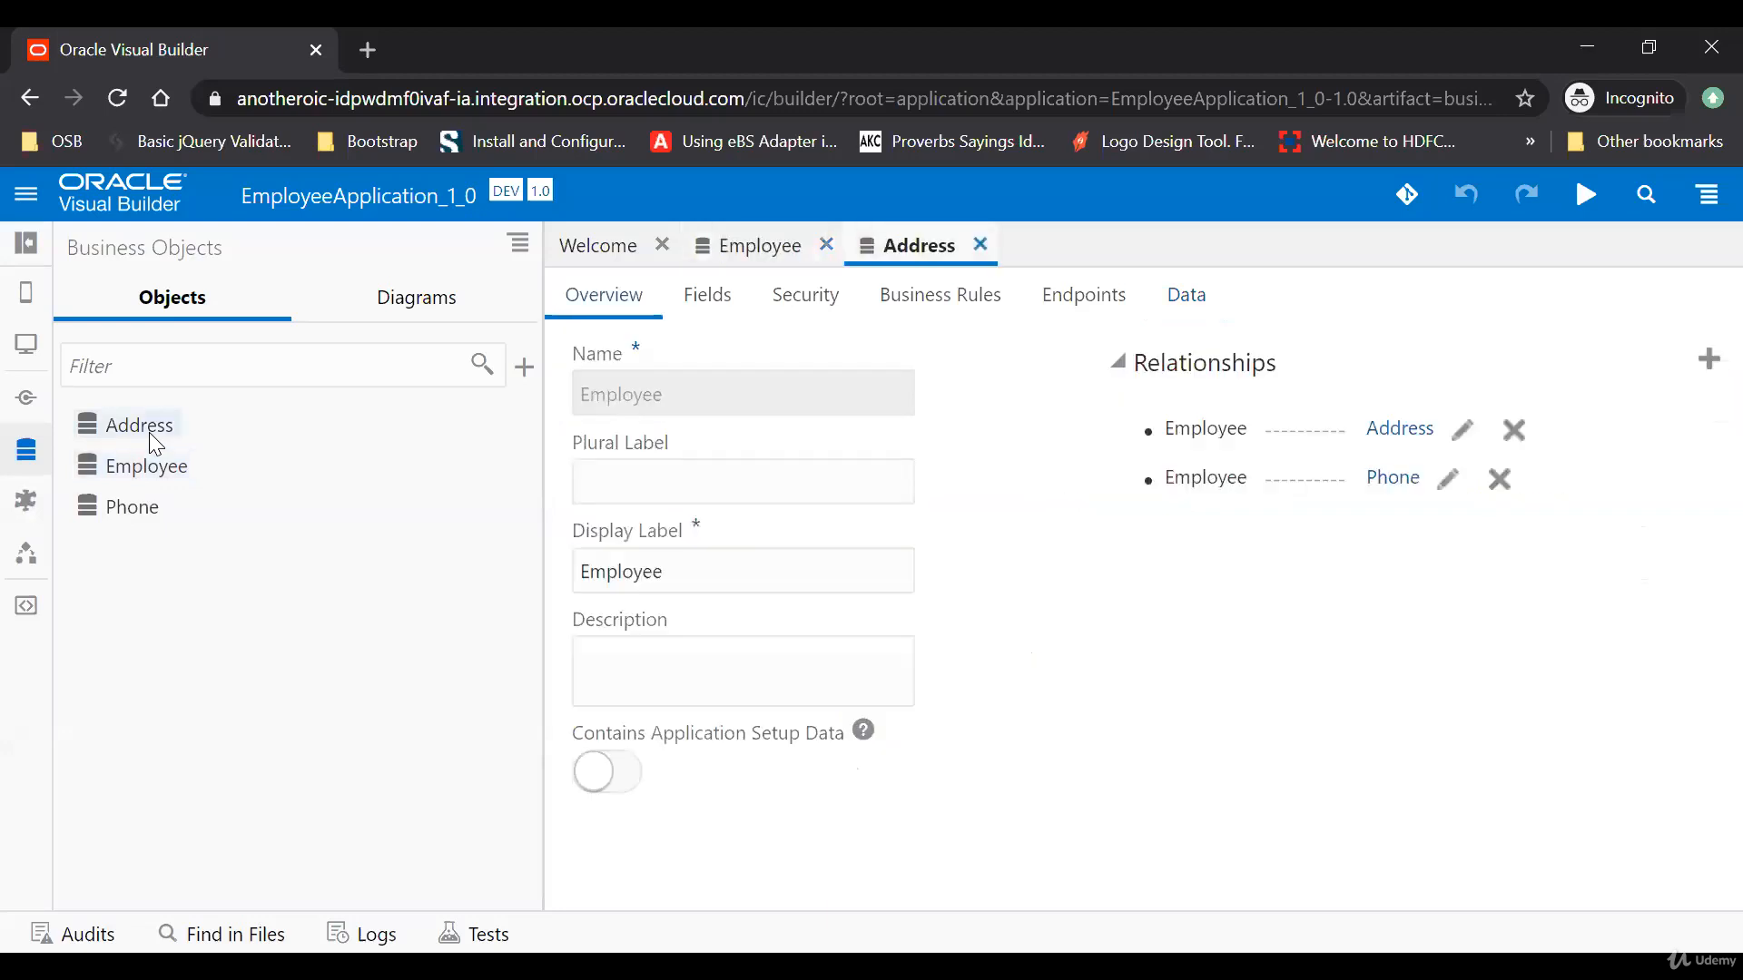
{"action": "left_click", "coordinate": [1196, 295]}
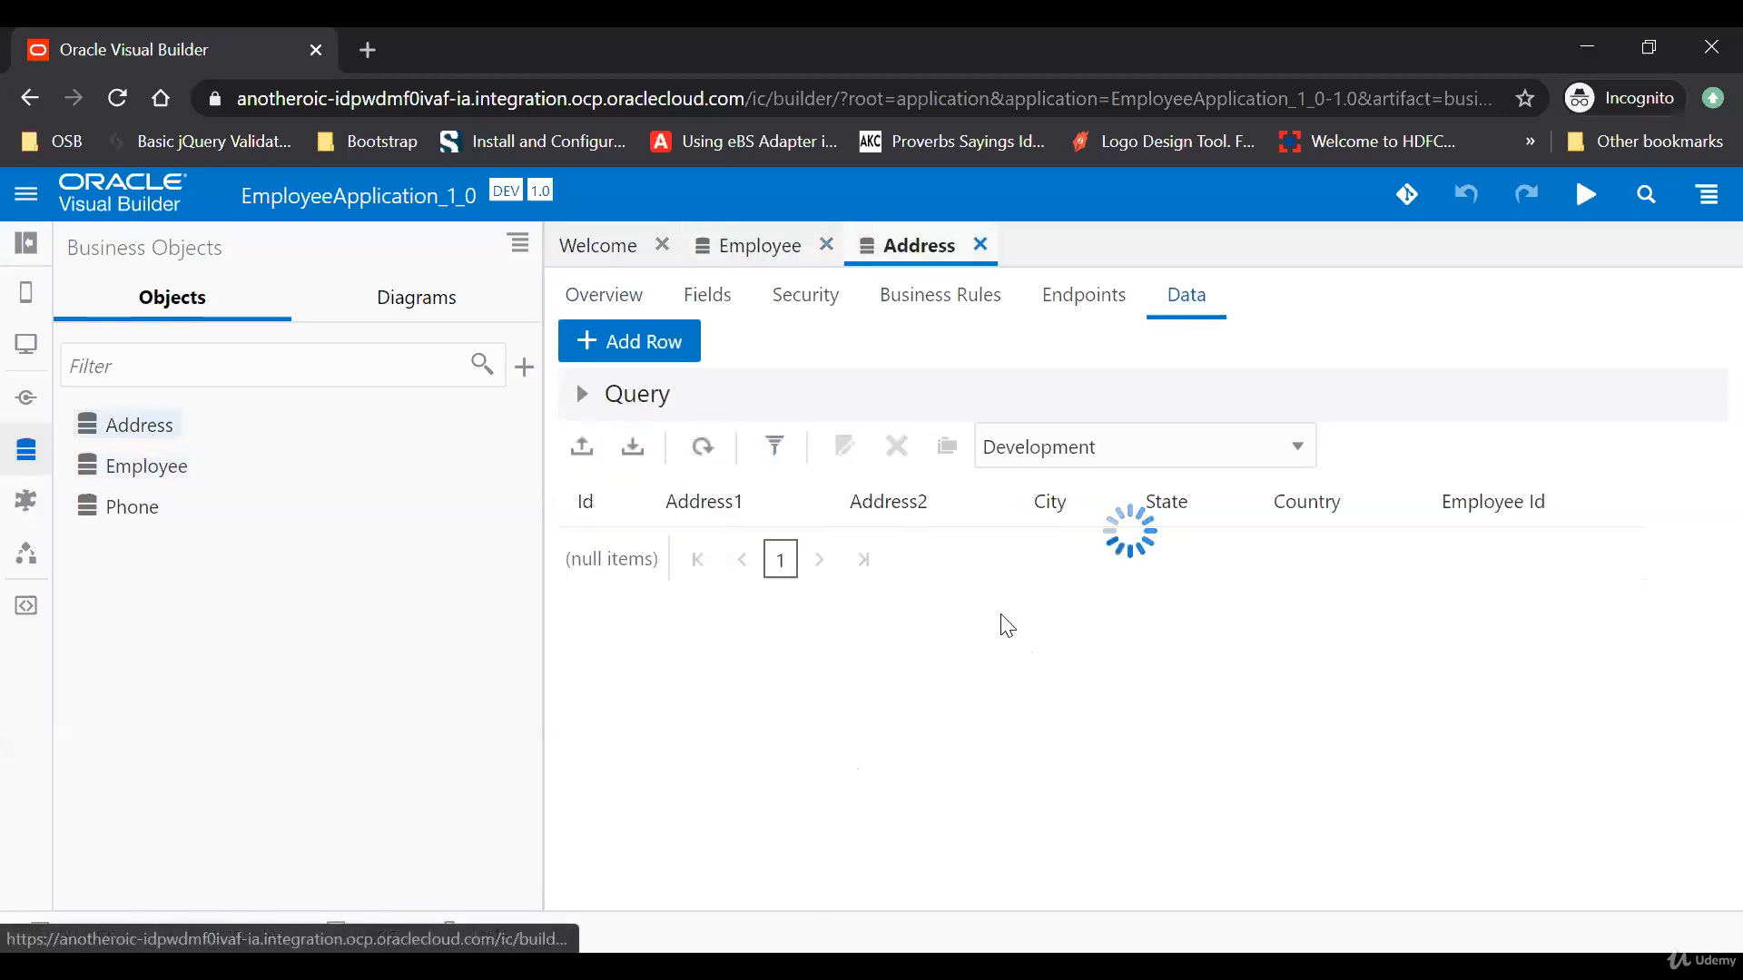
{"action": "left_click", "coordinate": [172, 507]}
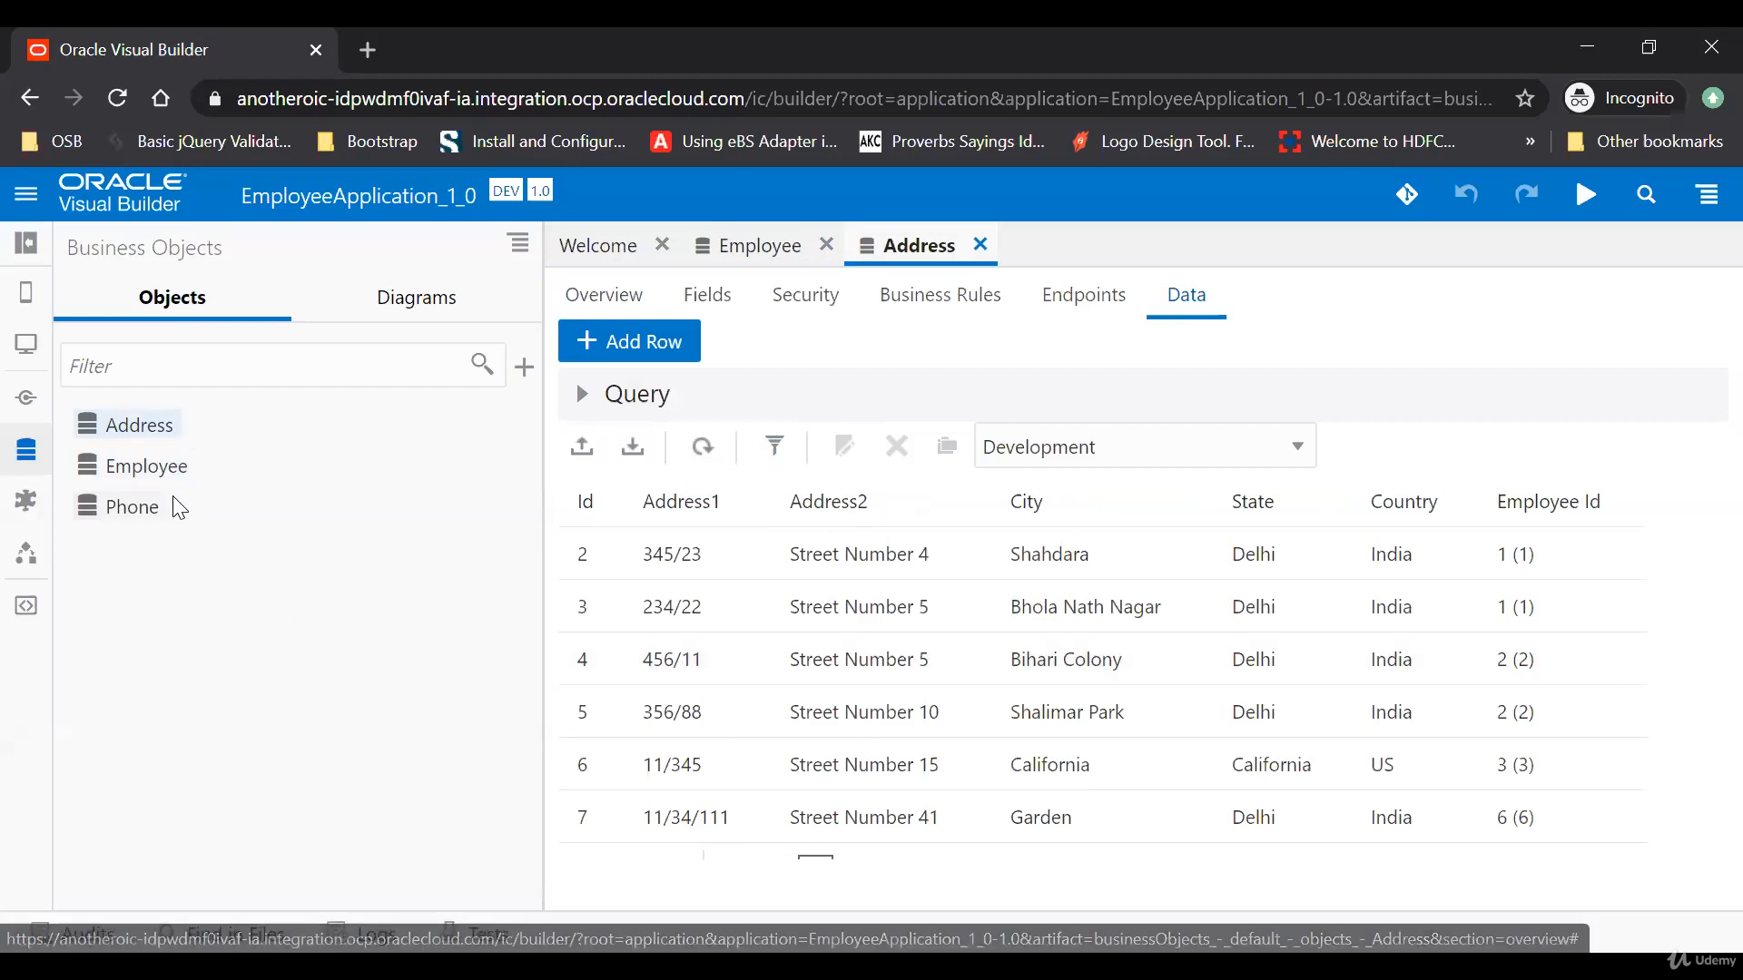
{"action": "left_click", "coordinate": [1180, 300]}
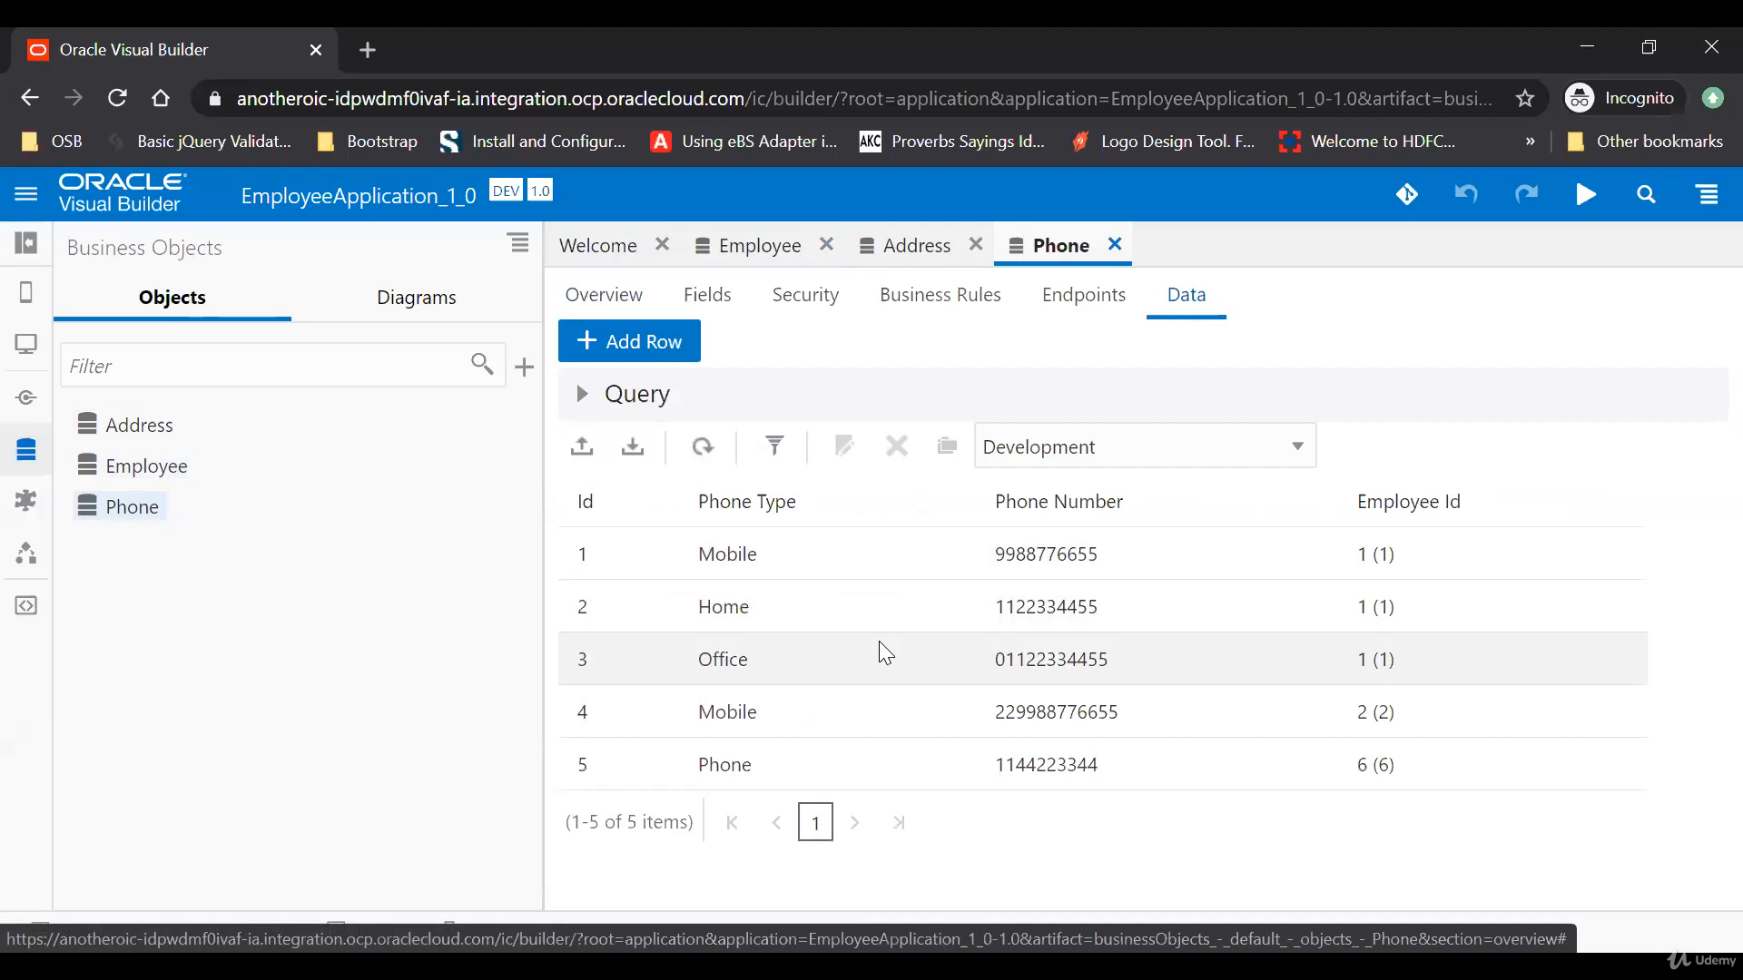
Step: Return to the list of visual applications in this instance
{"action": "left_click", "coordinate": [25, 193]}
{"action": "left_click", "coordinate": [263, 258]}
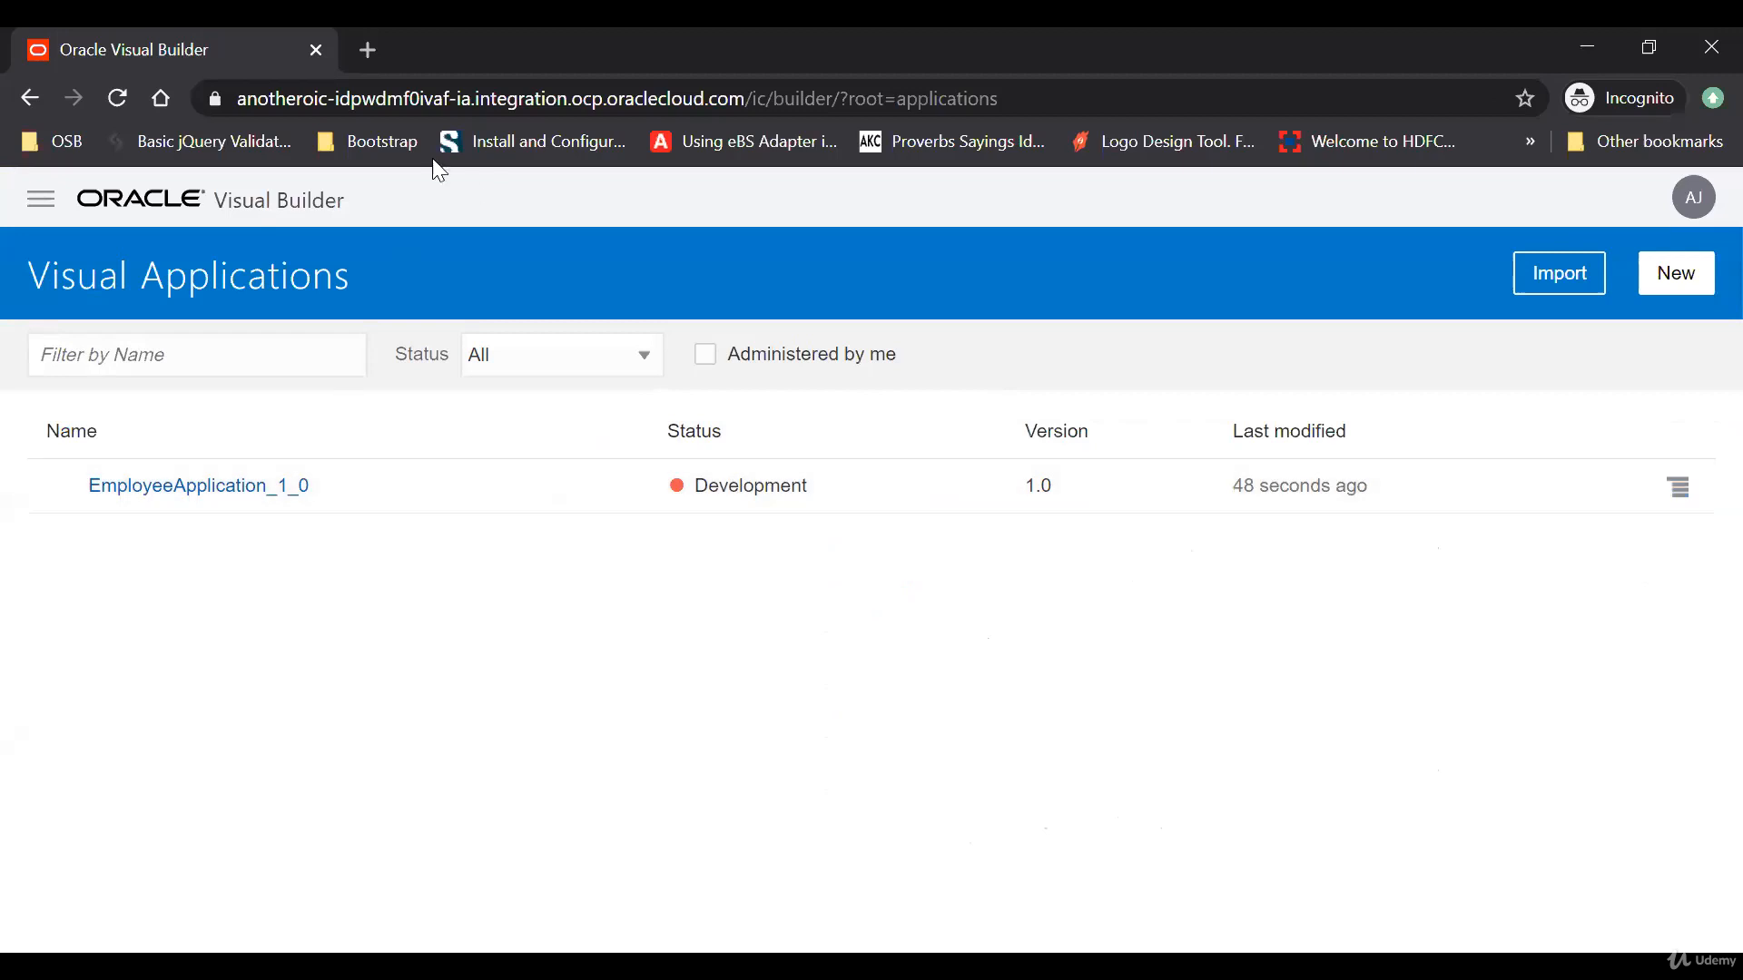
{"action": "left_click", "coordinate": [296, 96]}
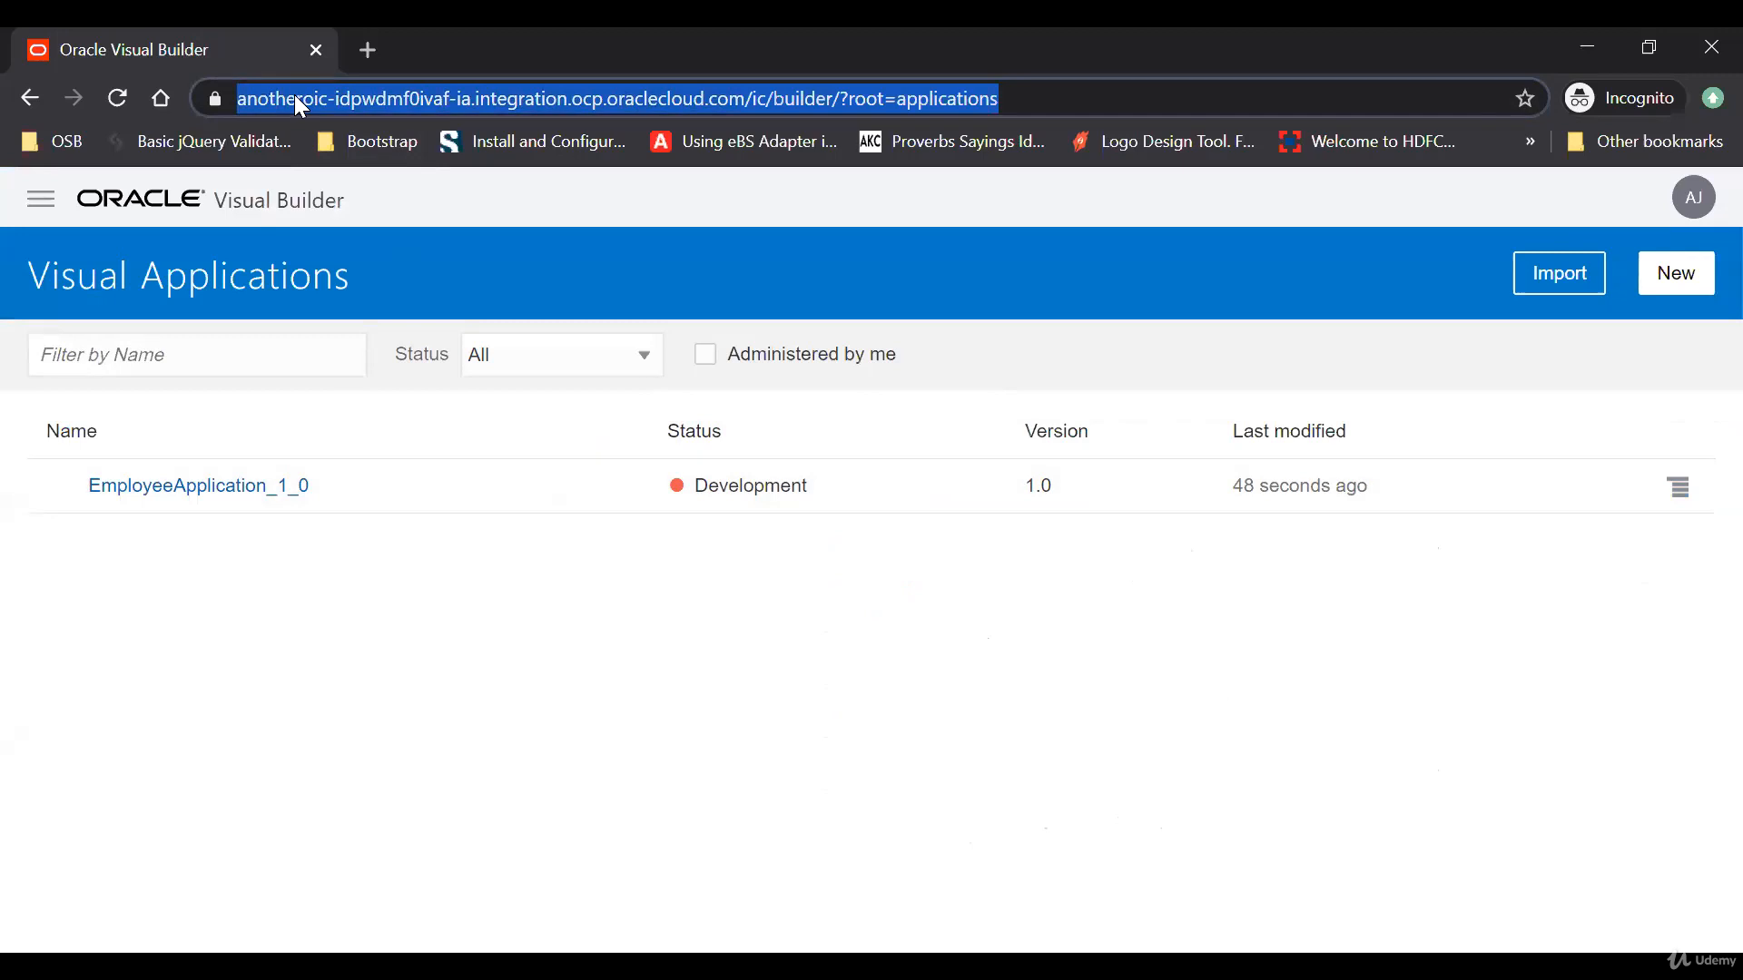
{"action": "left_click", "coordinate": [323, 694]}
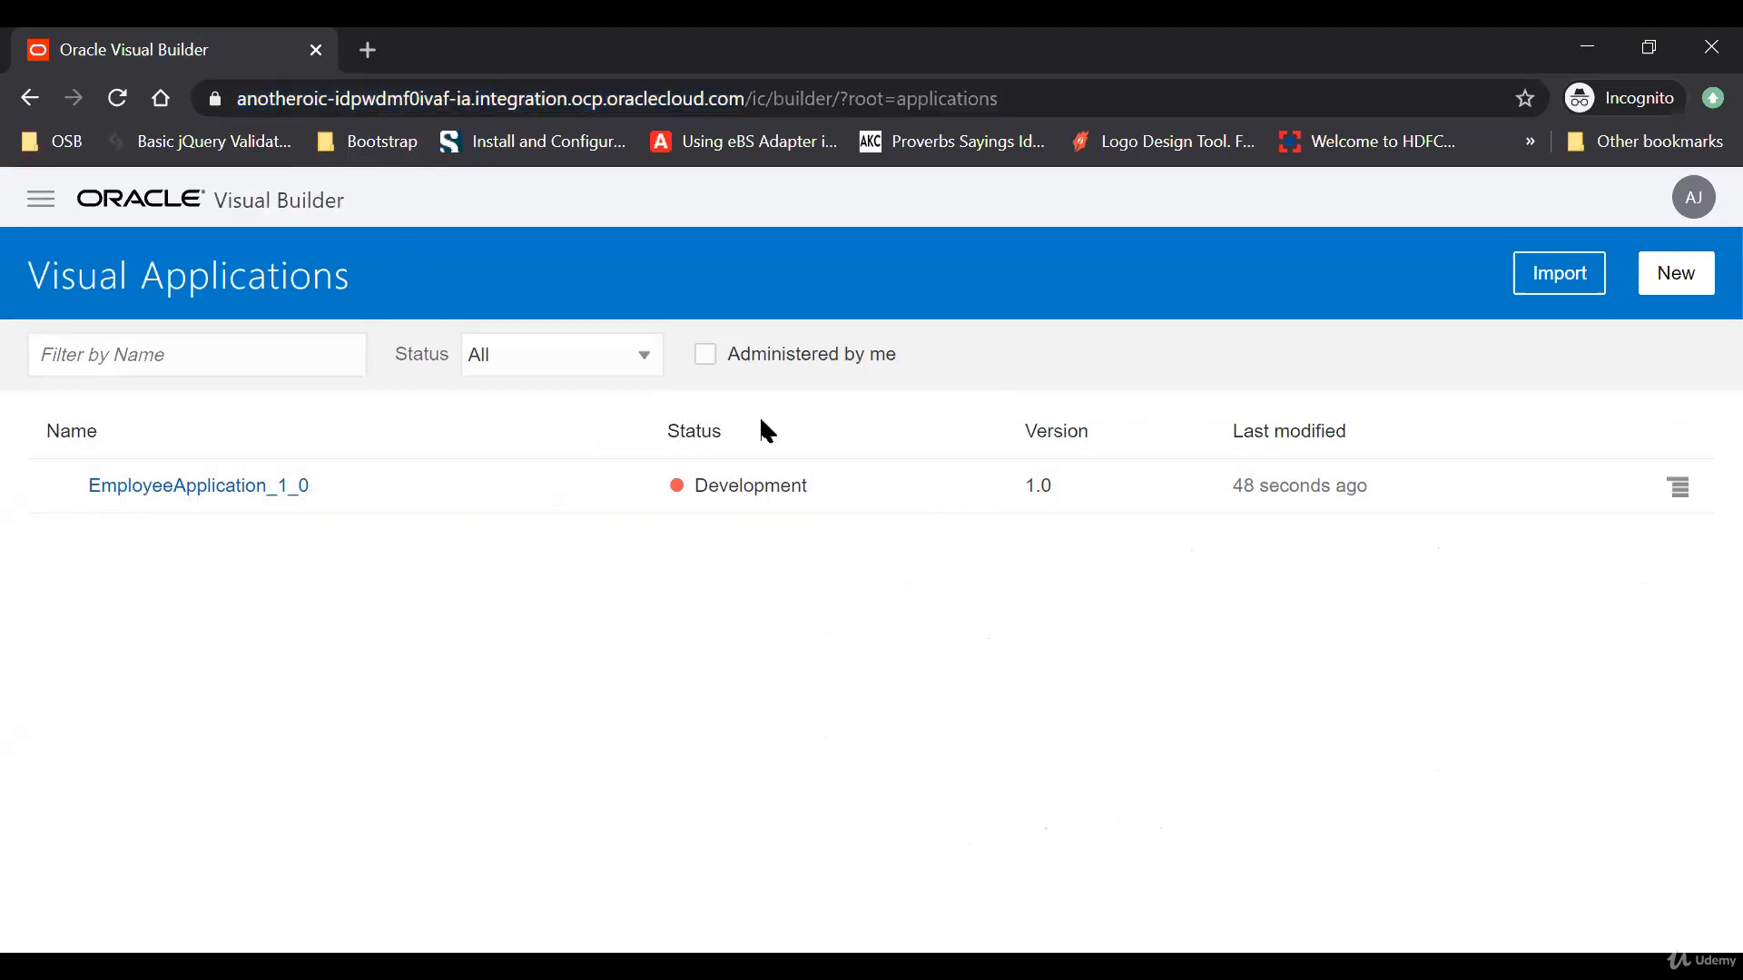
{"action": "left_click", "coordinate": [1266, 427]}
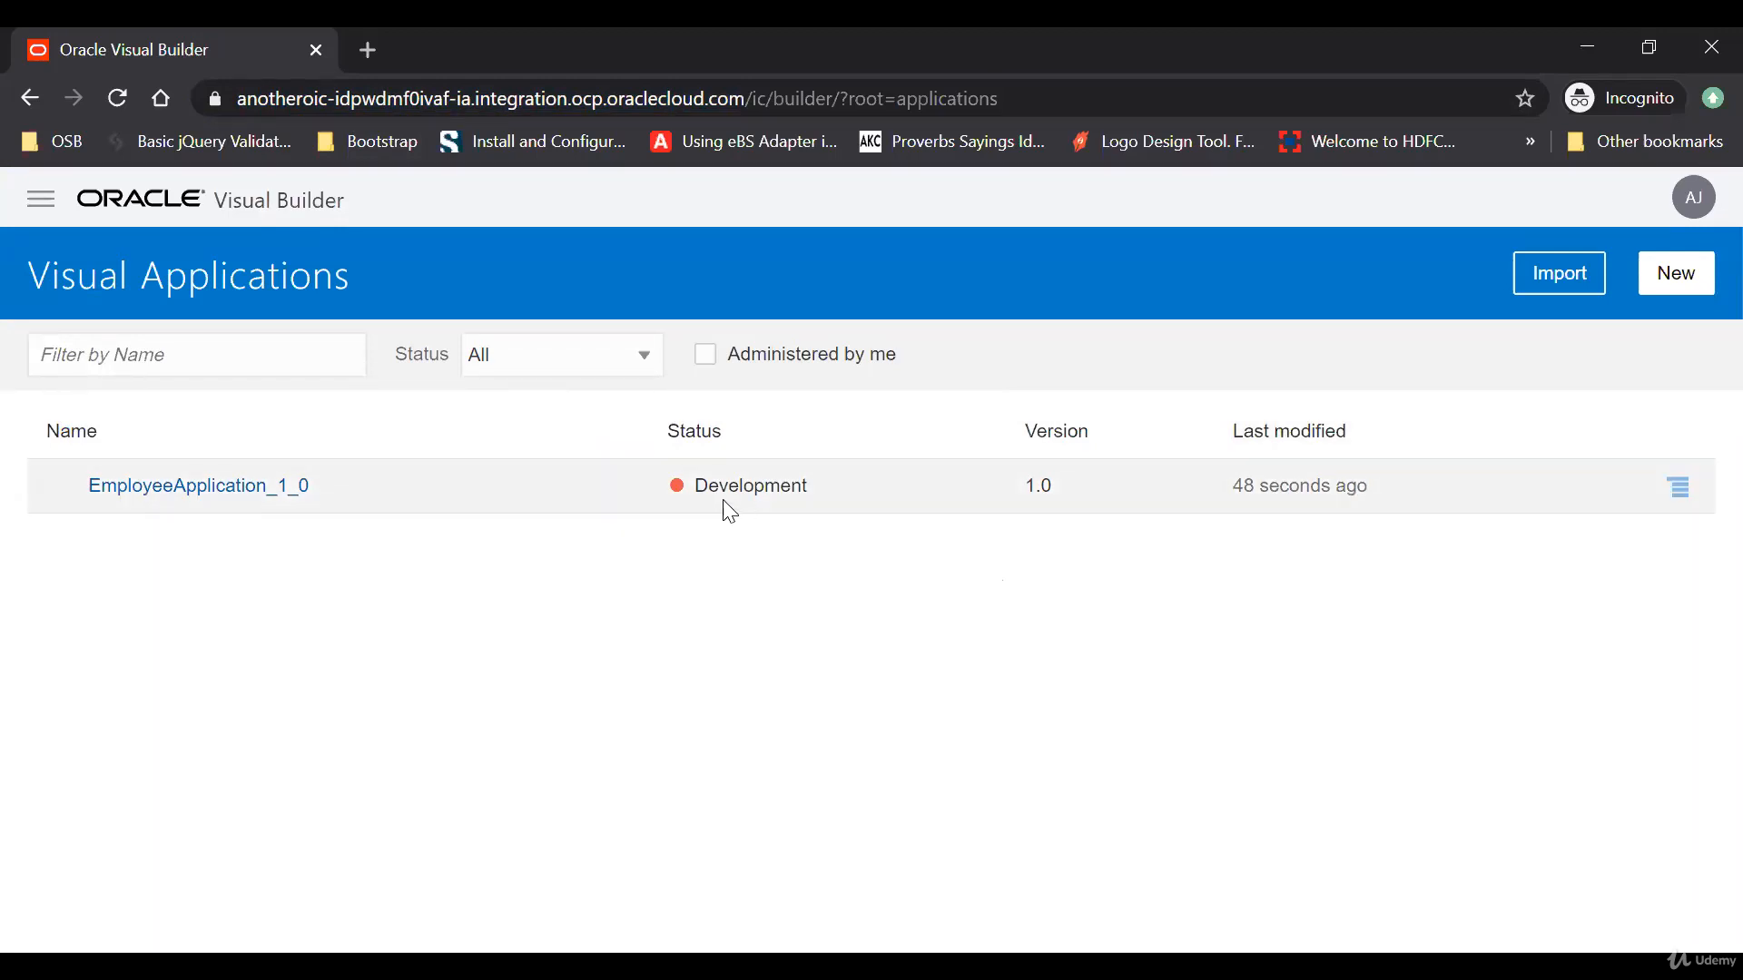
Step: Reopen EmployeeApplication_1_0 and preview its web app in a separate browser tab, returning to the designer
{"action": "left_click", "coordinate": [222, 493]}
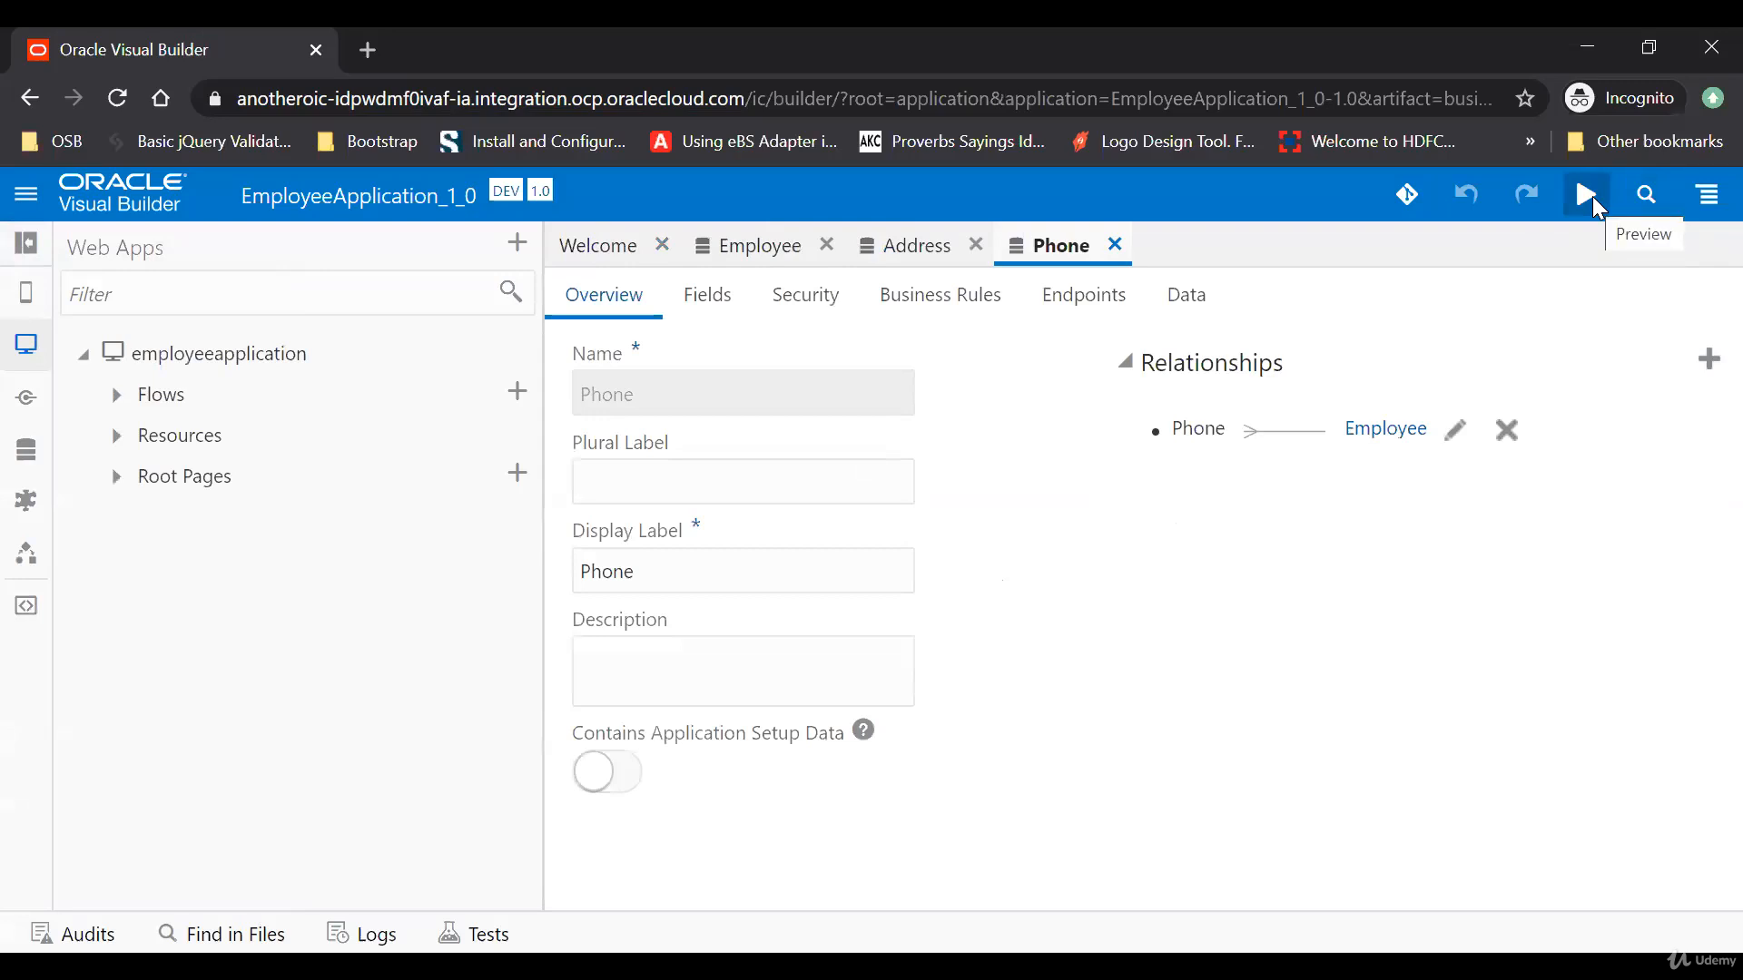
{"action": "left_click", "coordinate": [1588, 194]}
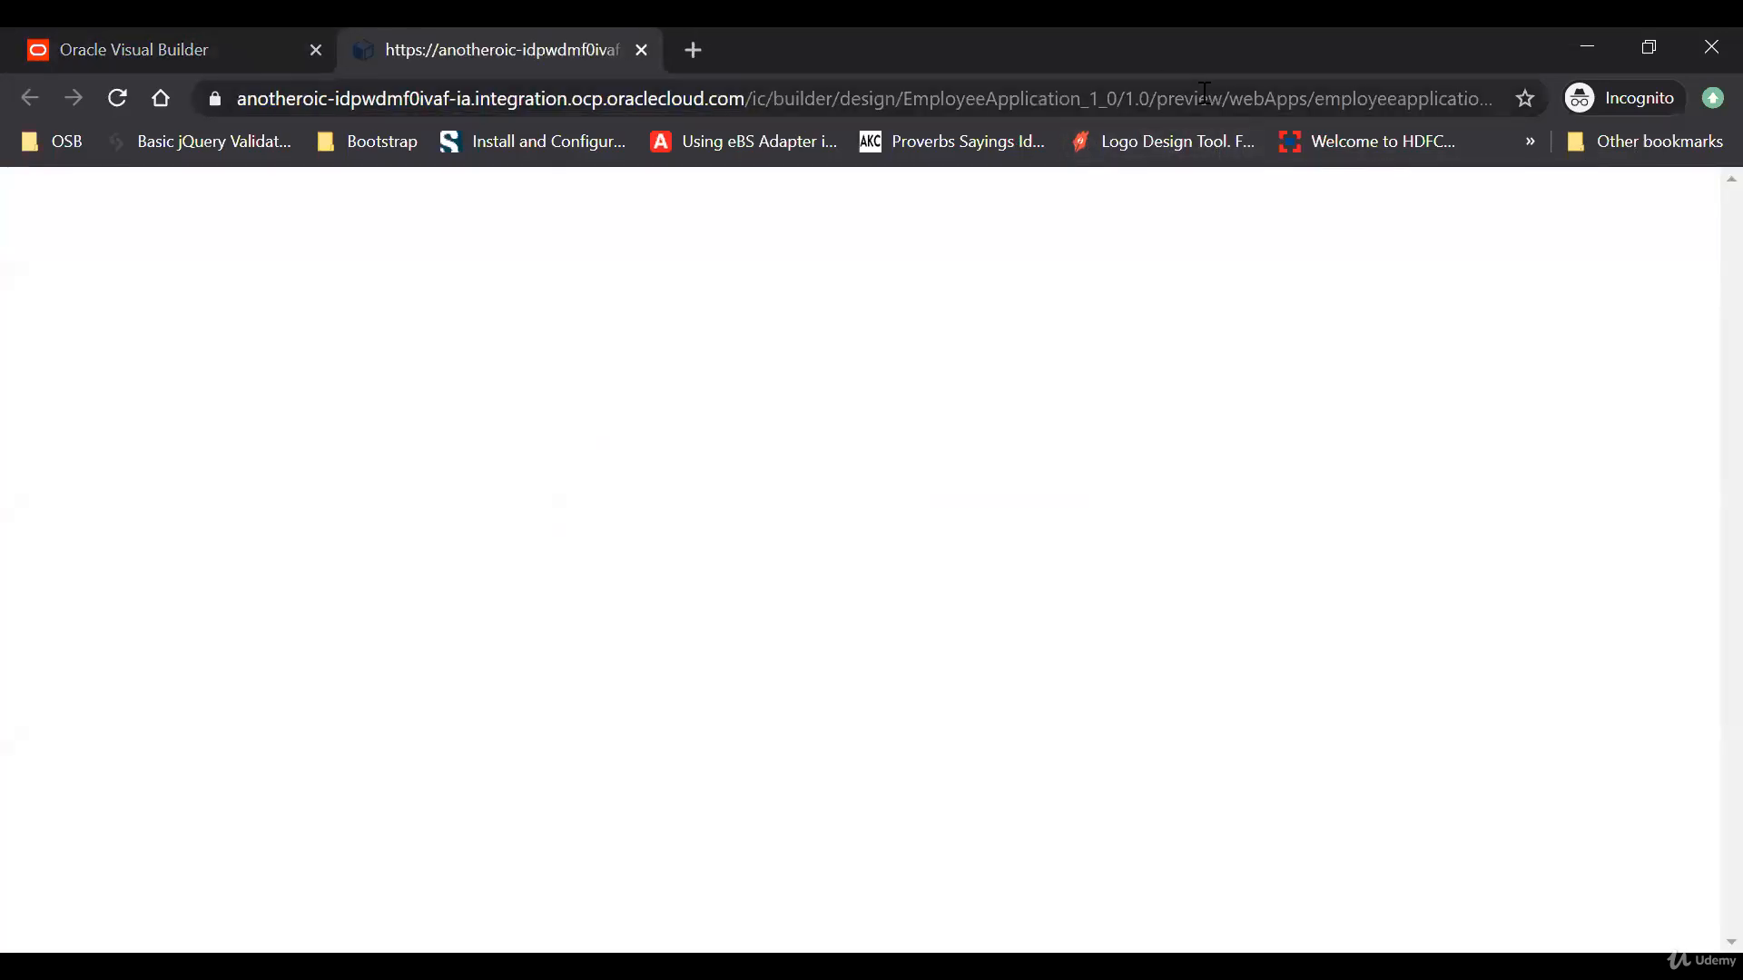
{"action": "double_click", "coordinate": [1192, 97]}
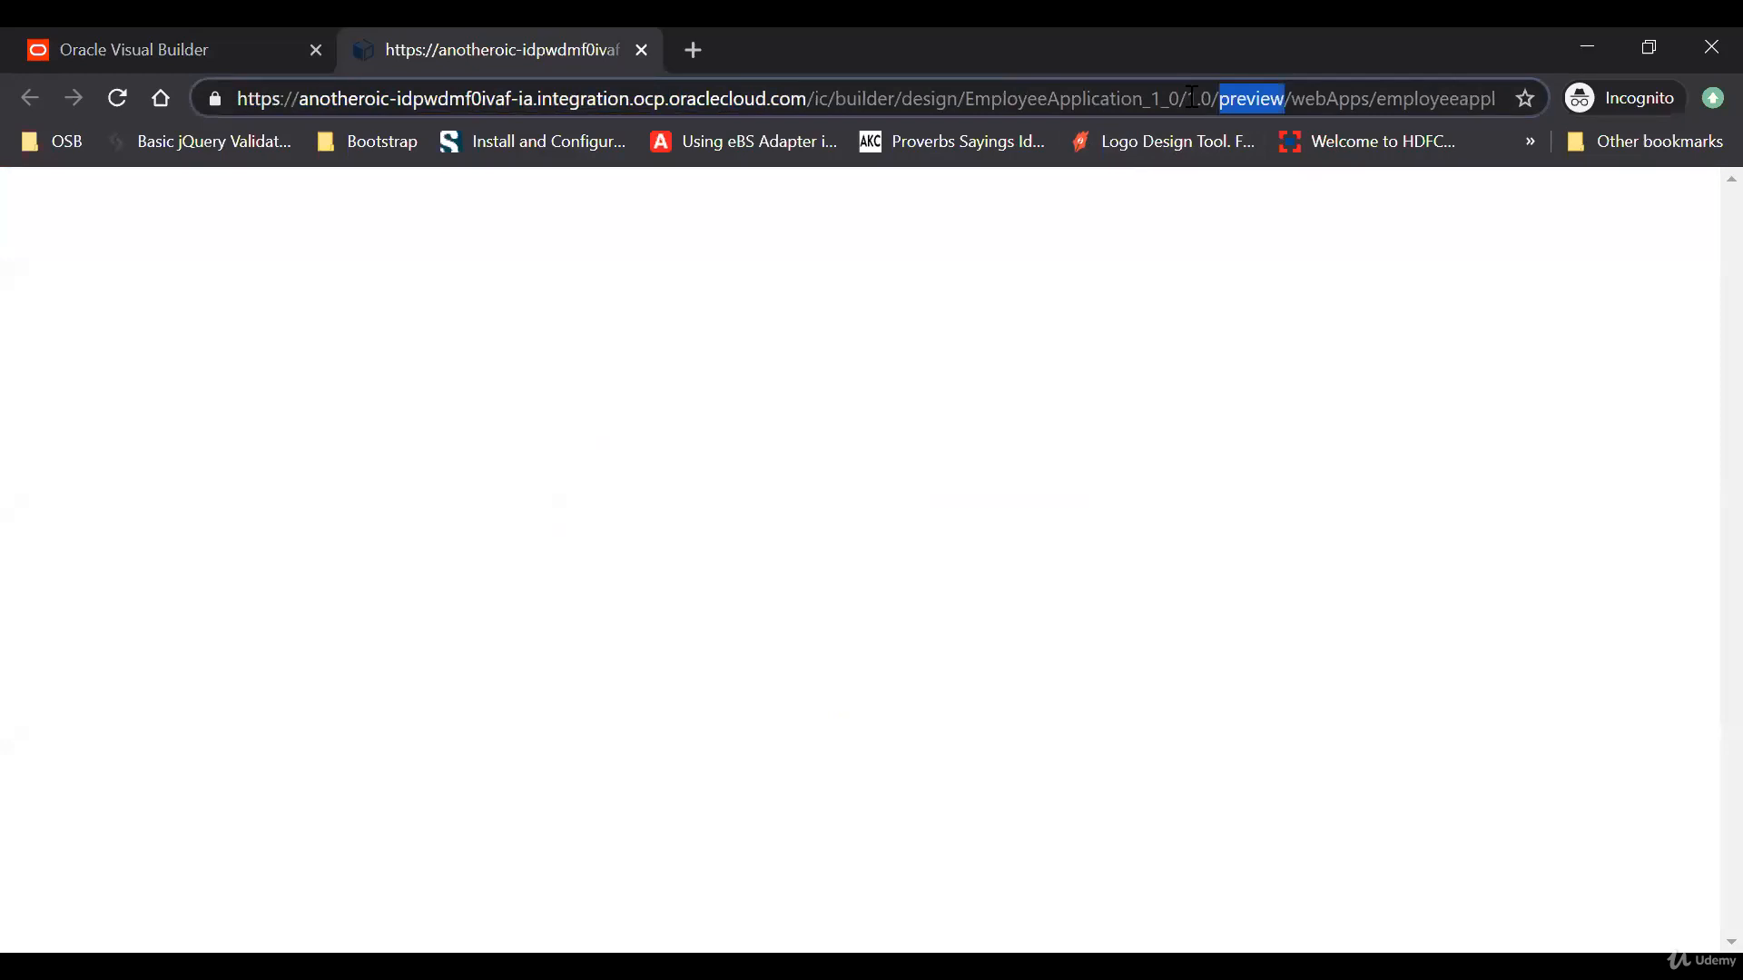
{"action": "left_click", "coordinate": [181, 49]}
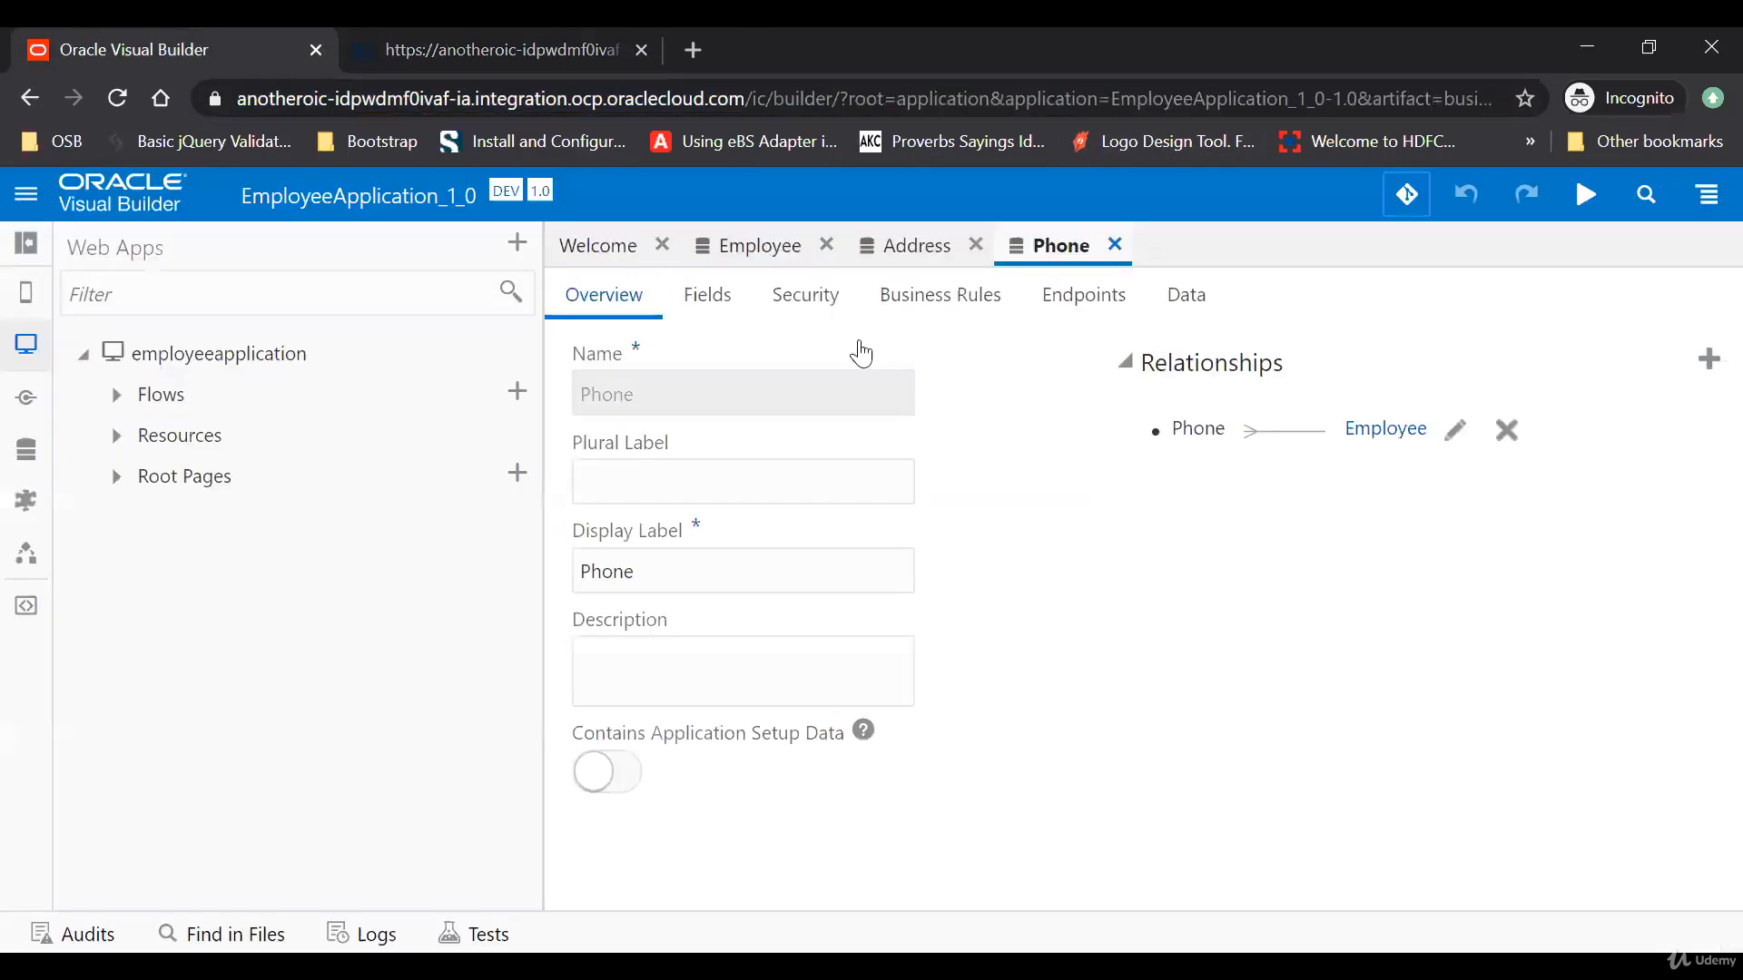
Step: Return to the list of visual applications and stage EmployeeApplication_1_0, populating Stage with Development data
{"action": "left_click", "coordinate": [26, 194]}
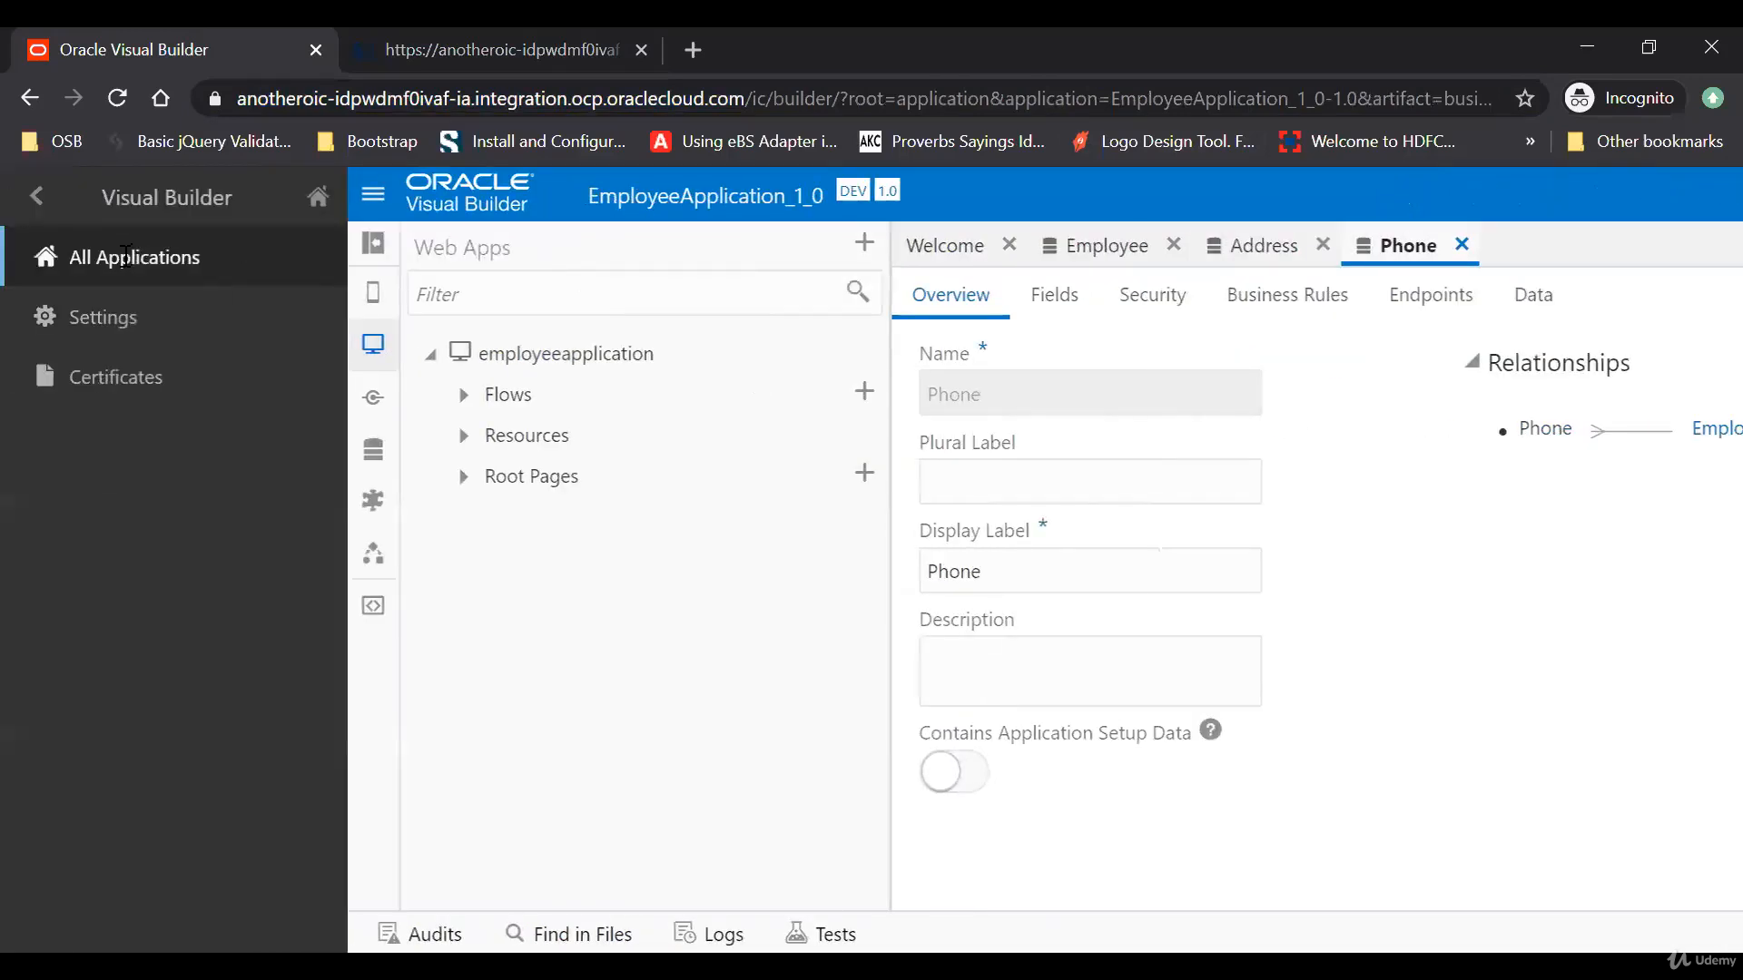
{"action": "left_click", "coordinate": [125, 257]}
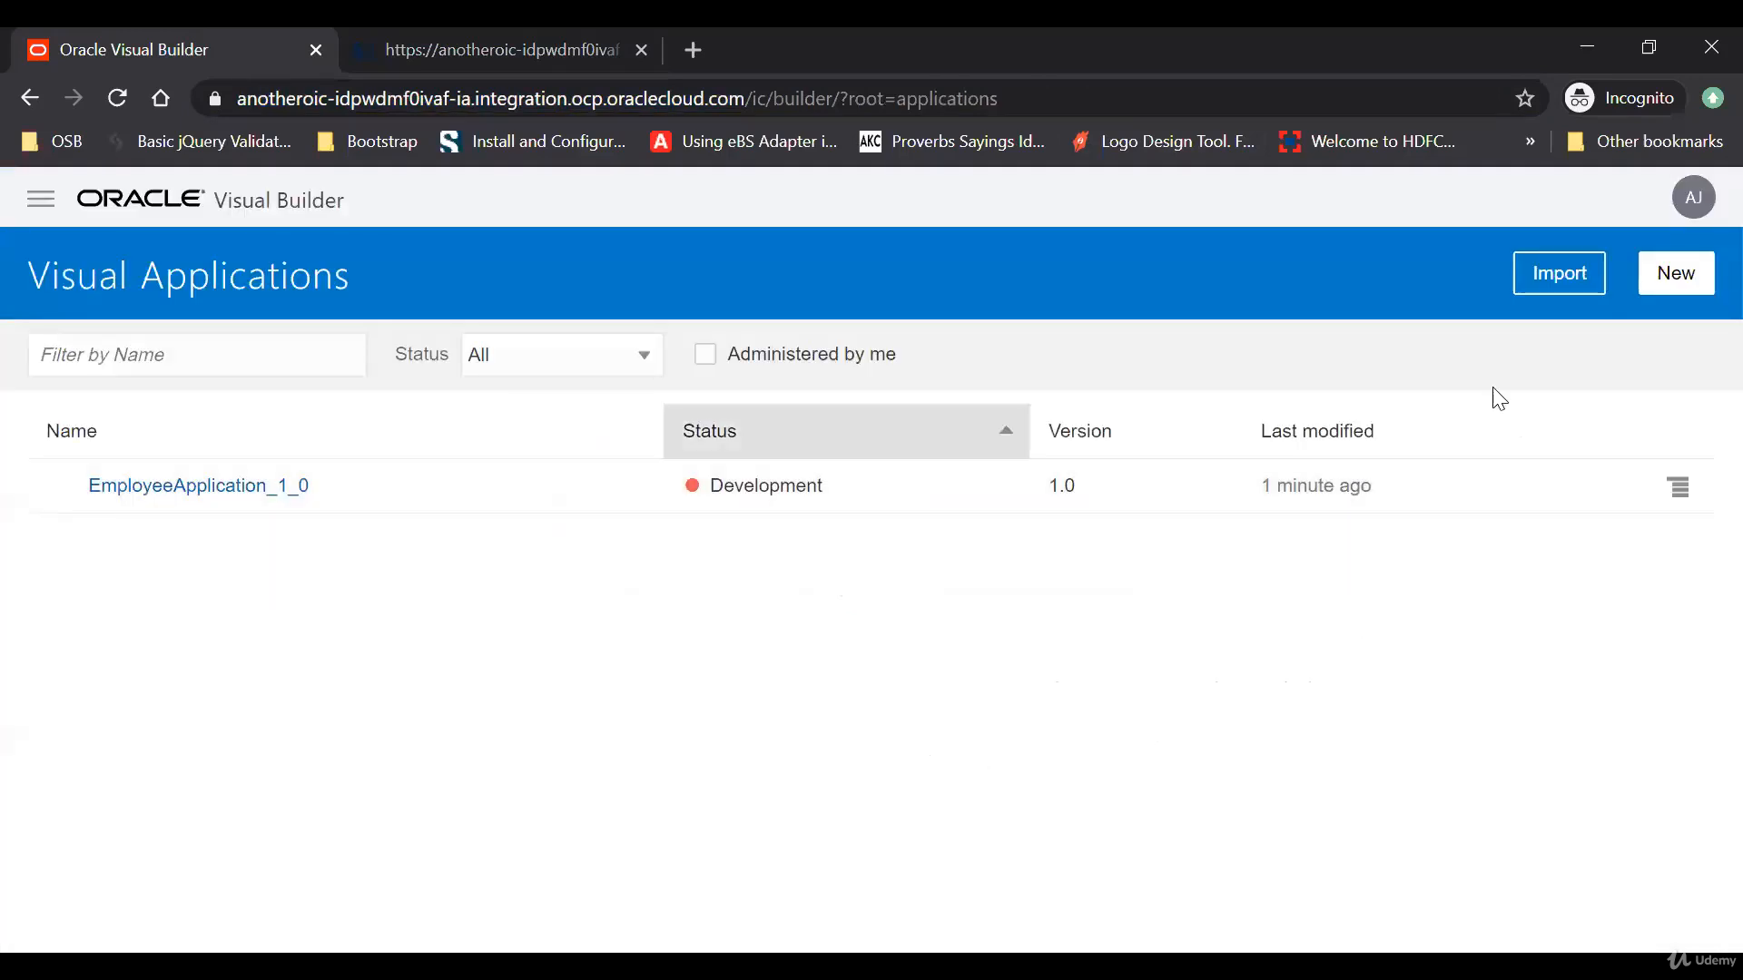
{"action": "left_click", "coordinate": [1682, 490]}
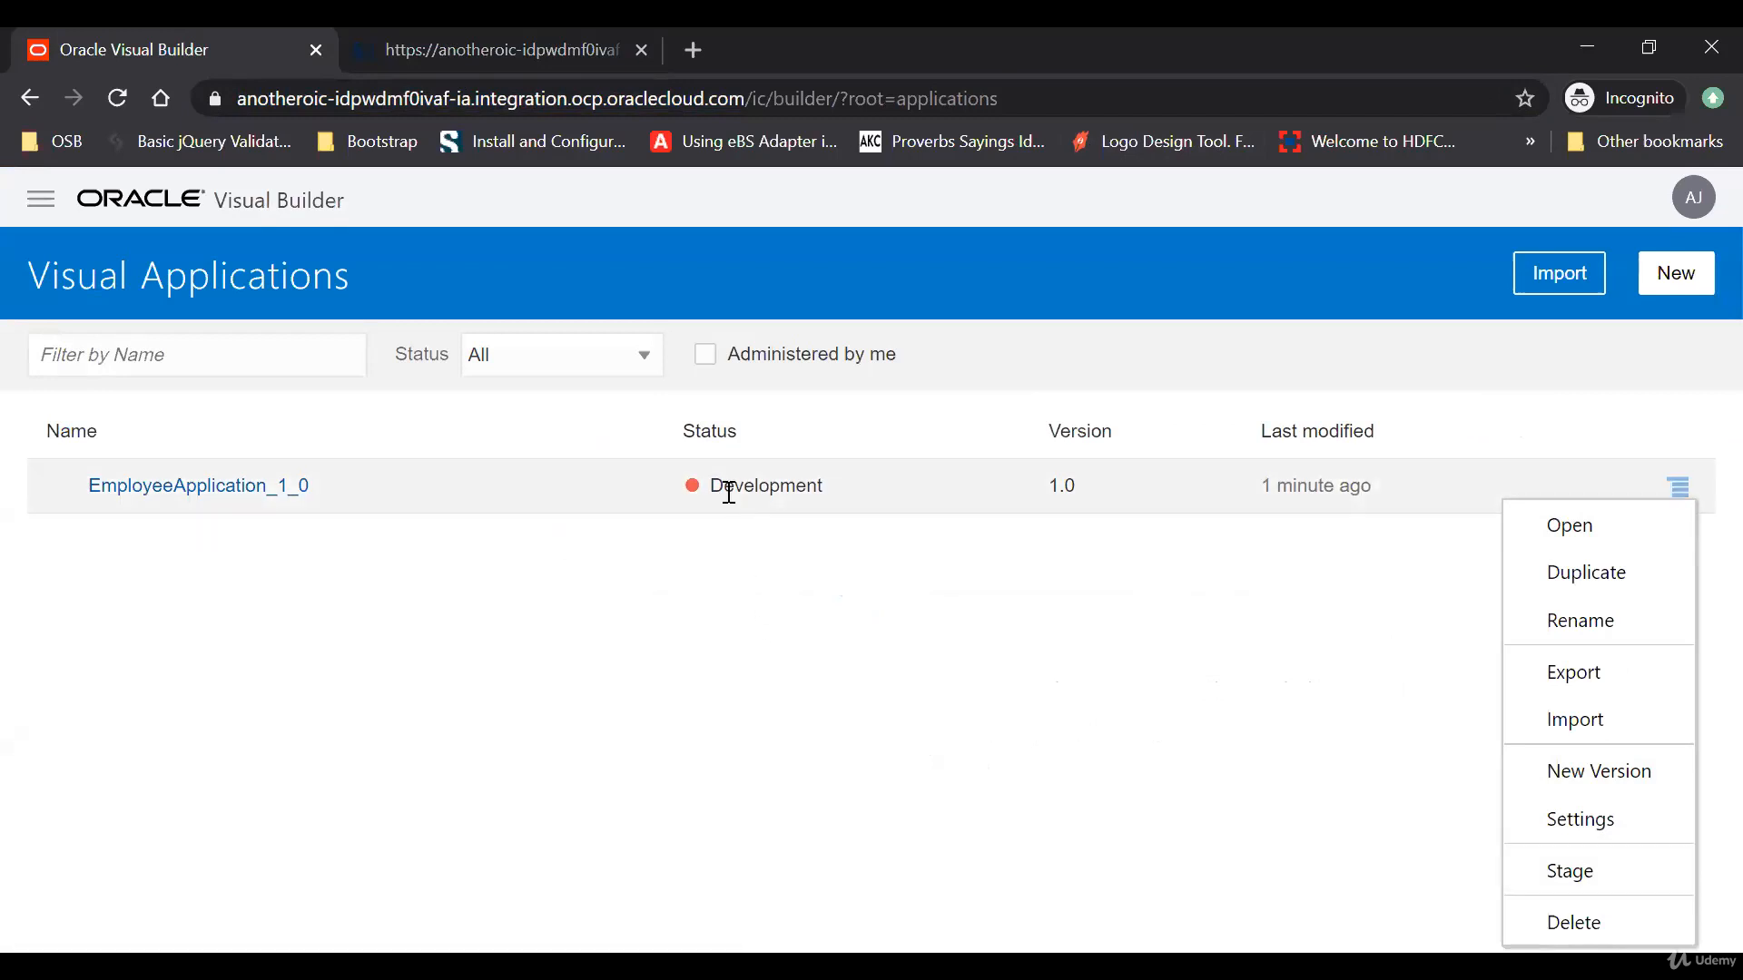
{"action": "left_click", "coordinate": [1582, 888]}
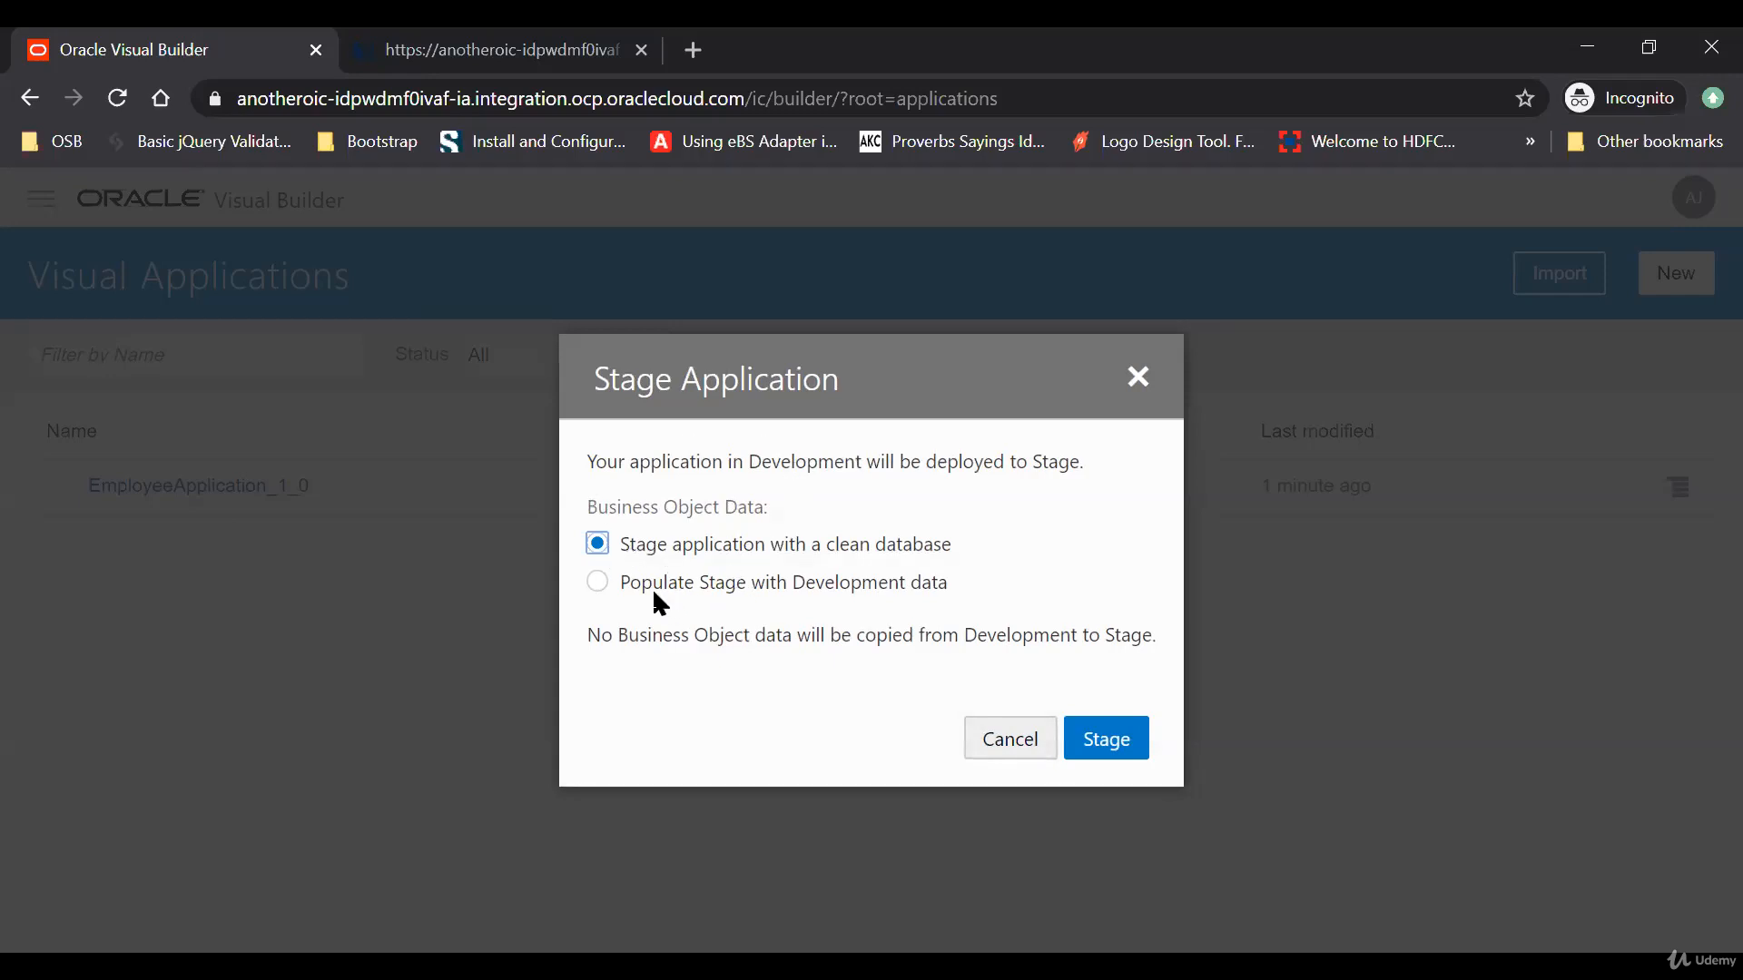
{"action": "left_click", "coordinate": [595, 587]}
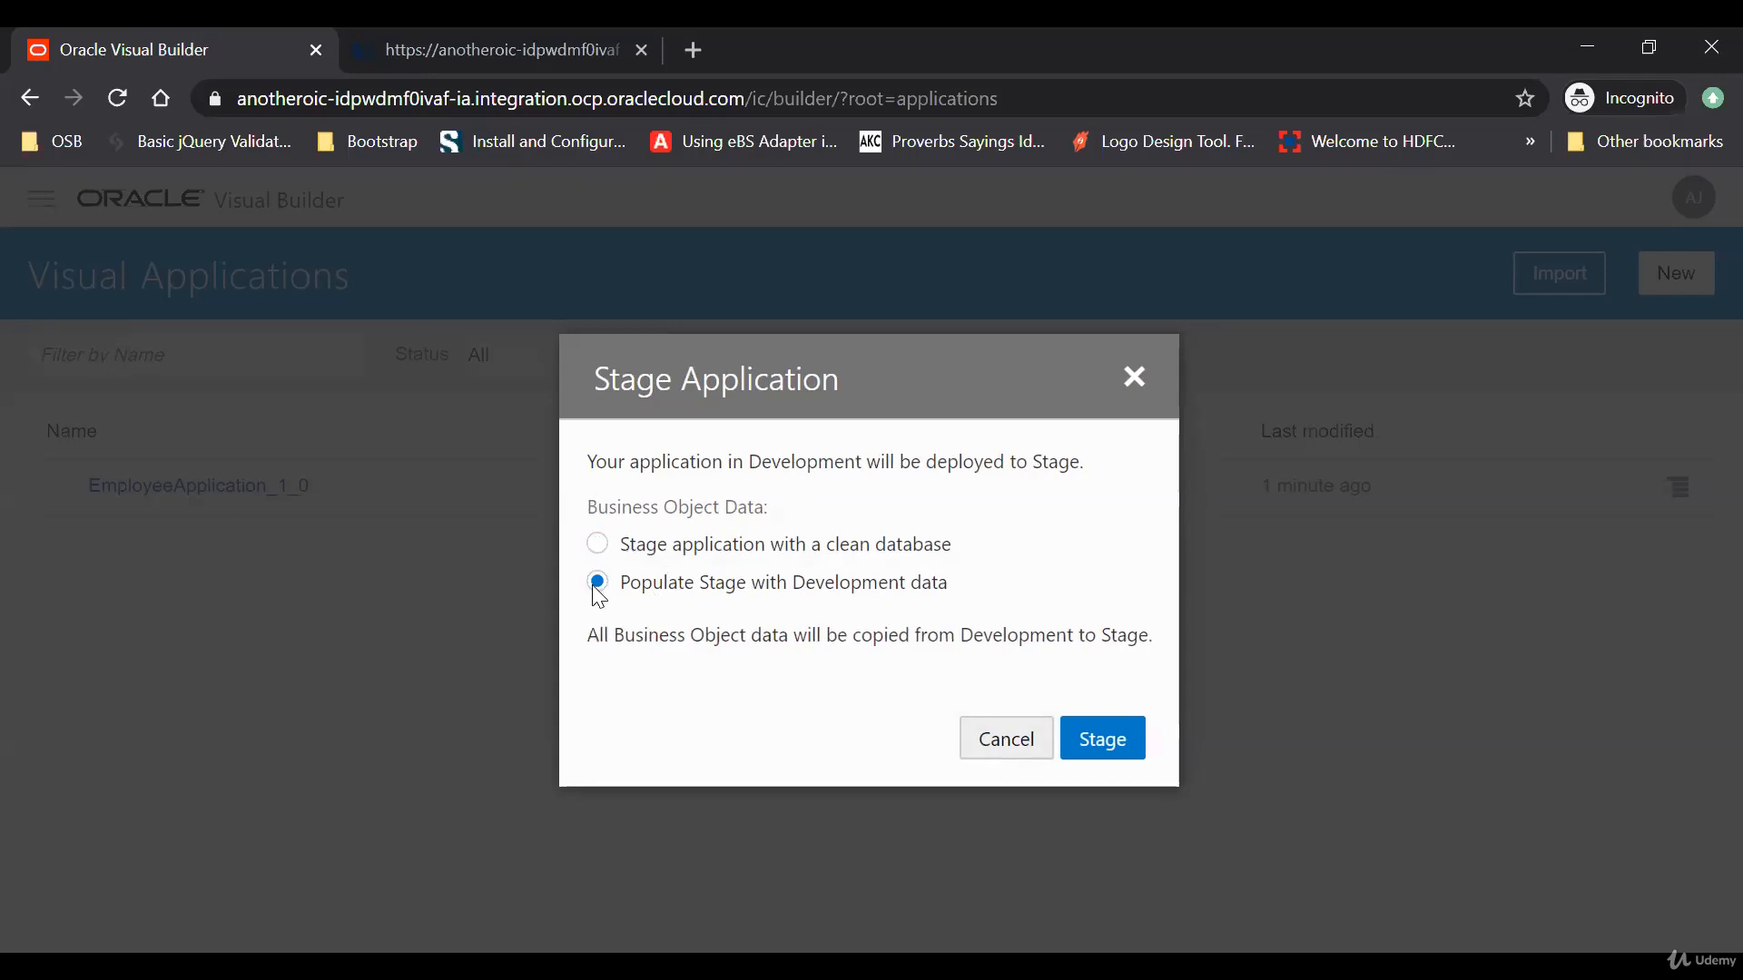
{"action": "left_click", "coordinate": [602, 549]}
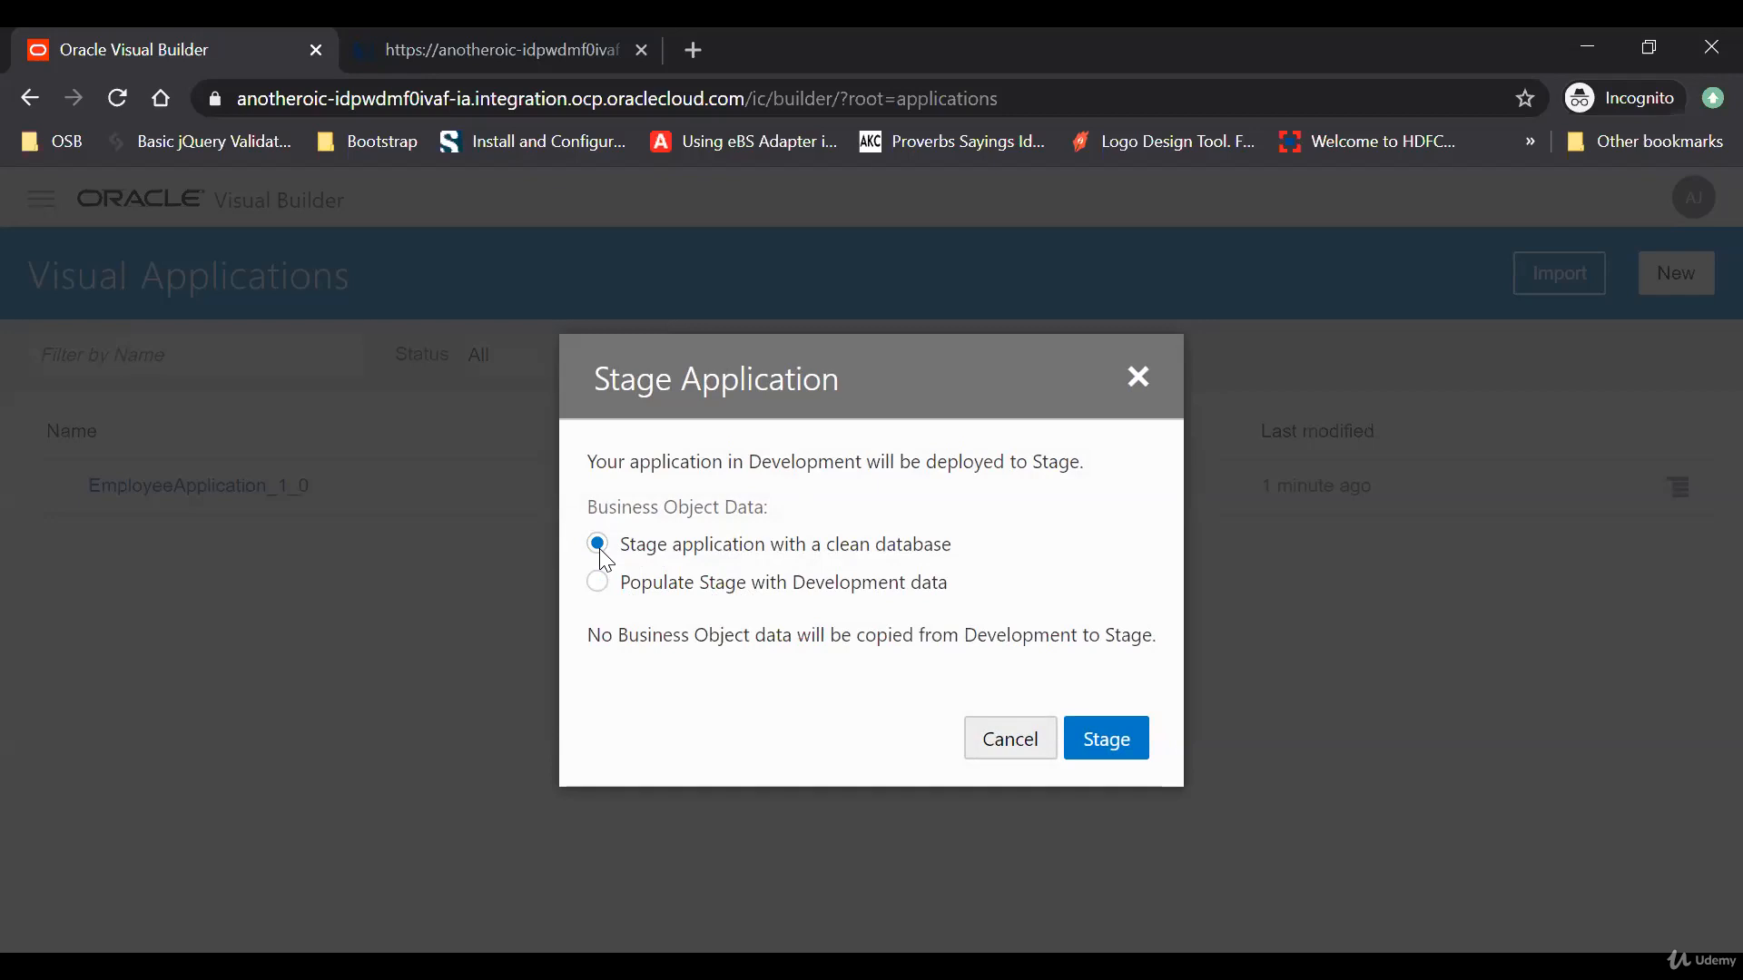
{"action": "left_click", "coordinate": [599, 581]}
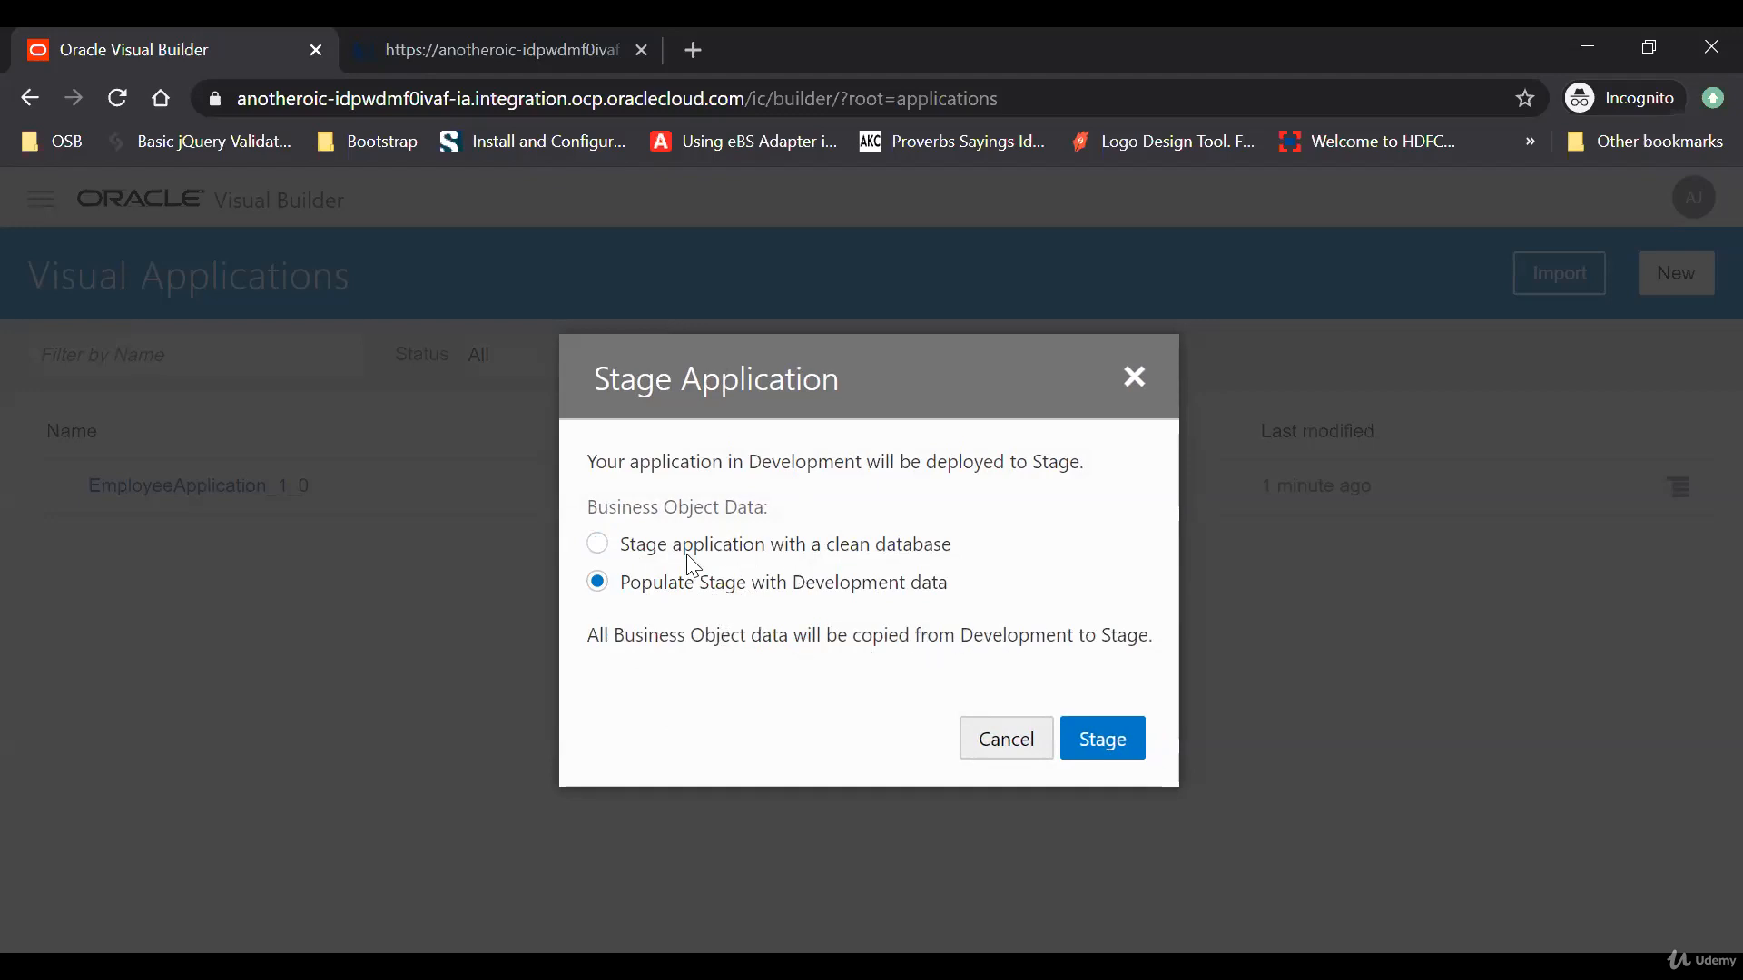
{"action": "left_click", "coordinate": [597, 541]}
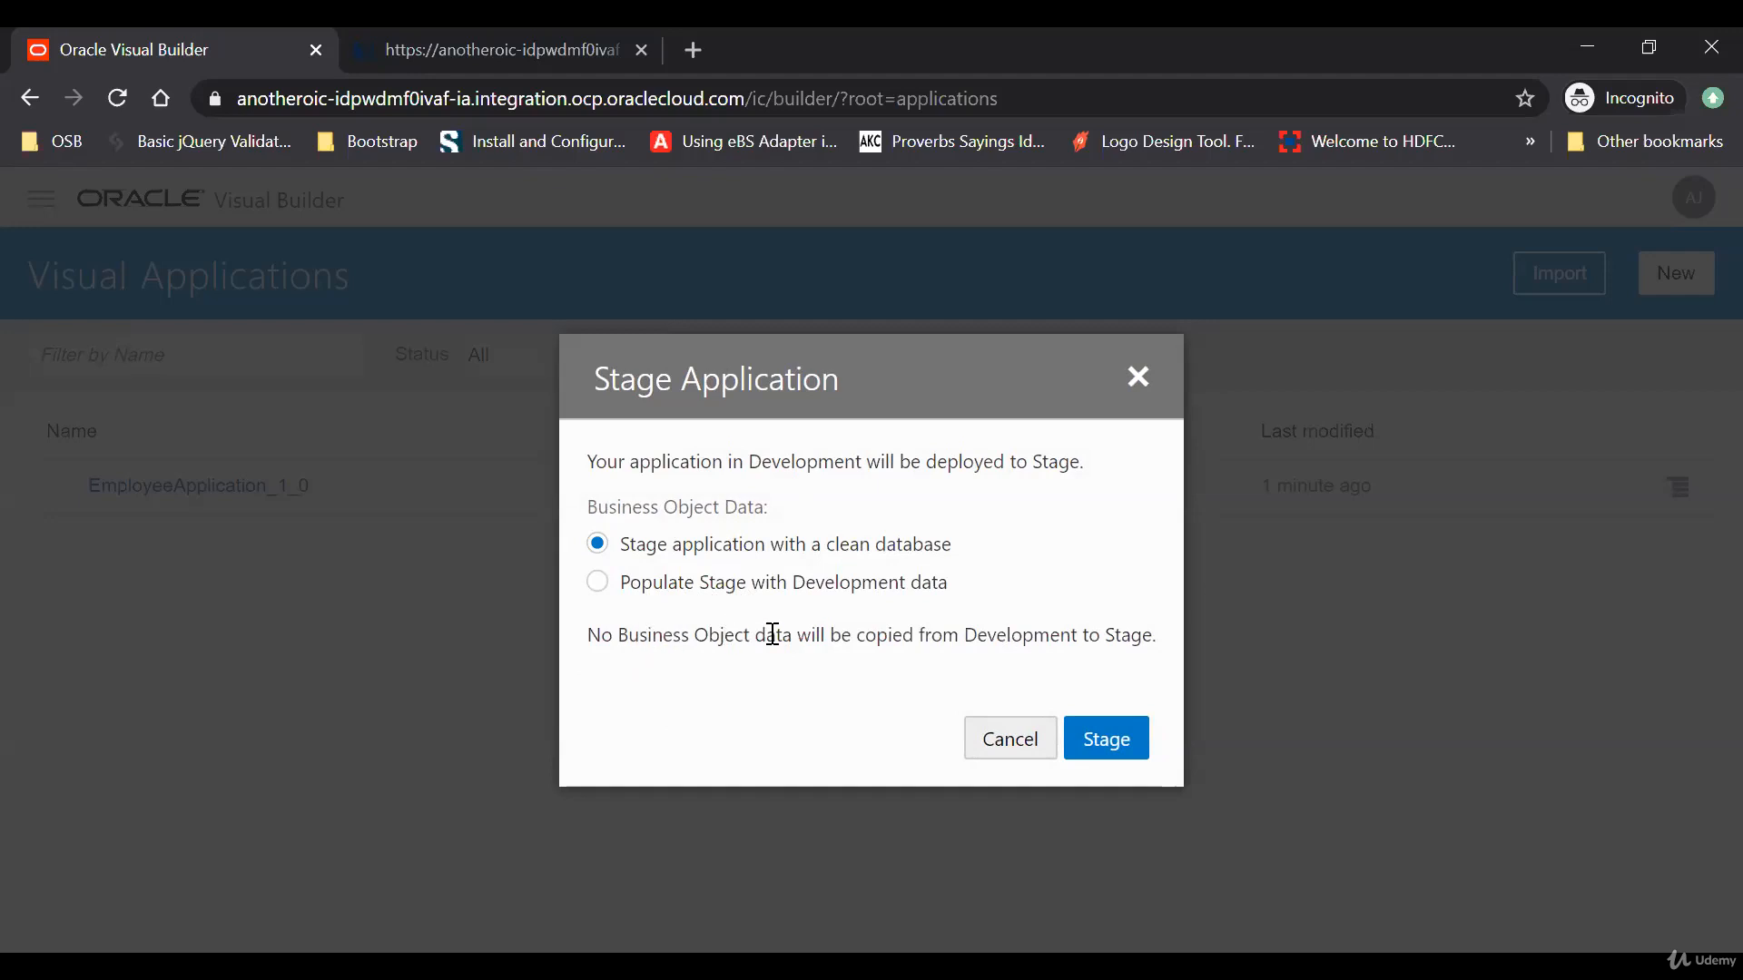
{"action": "left_click", "coordinate": [598, 584]}
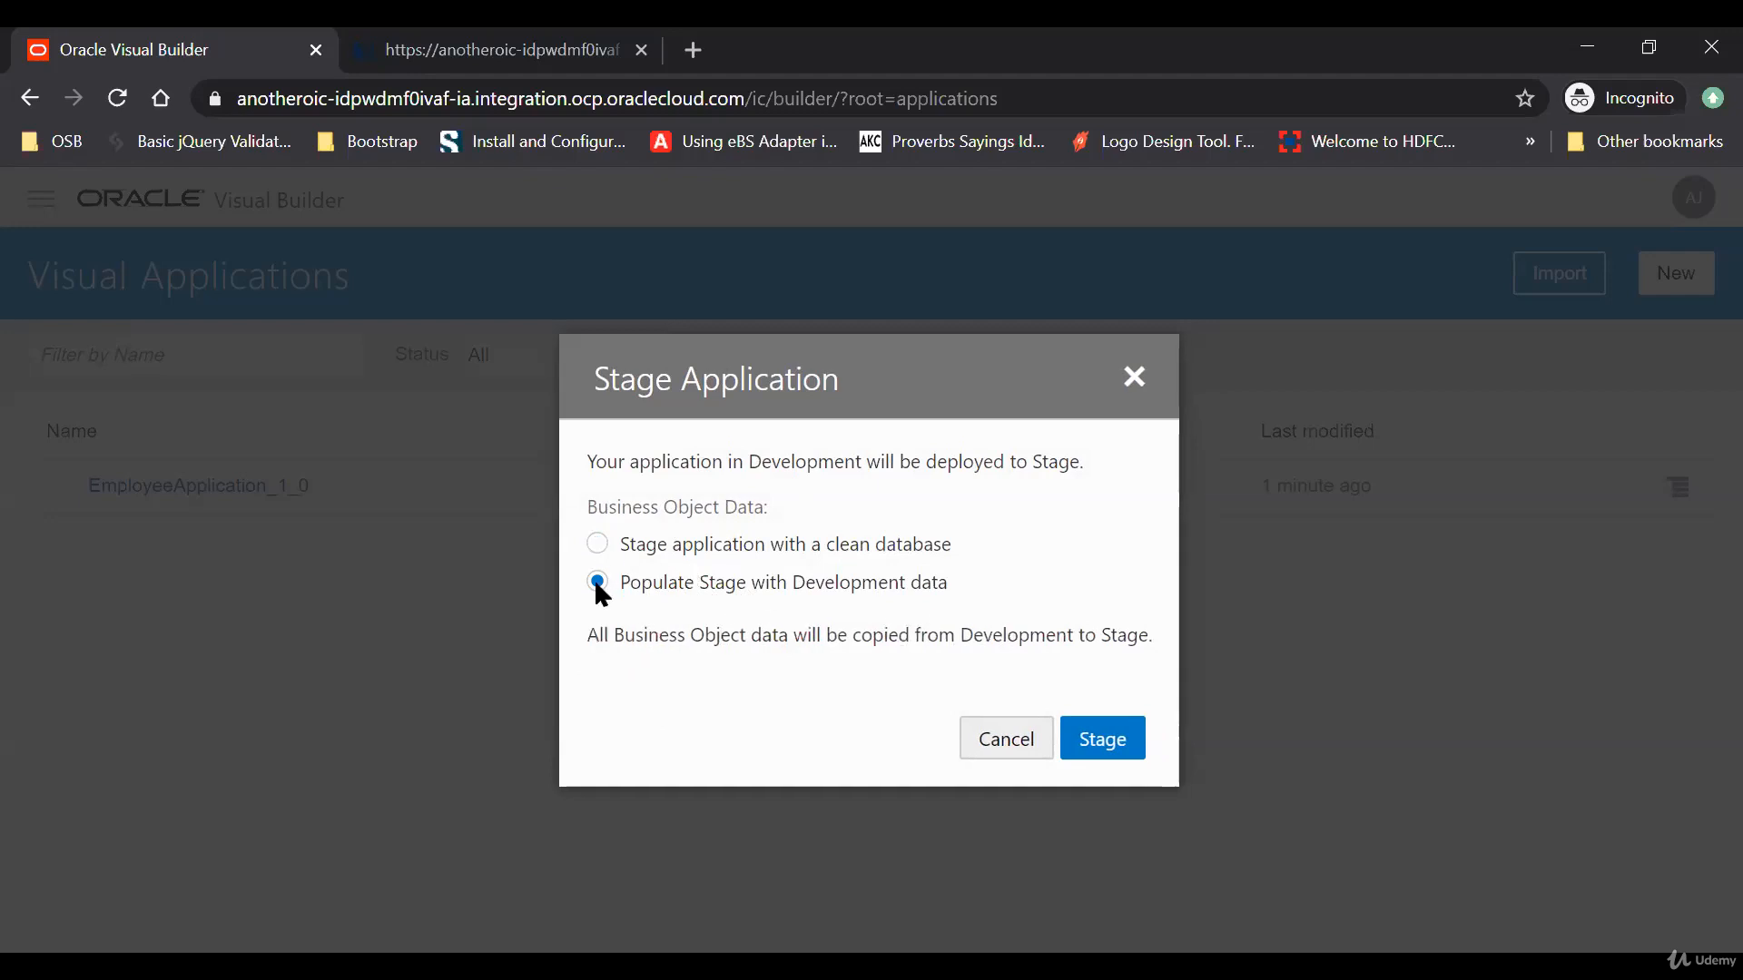
{"action": "left_click", "coordinate": [1122, 746]}
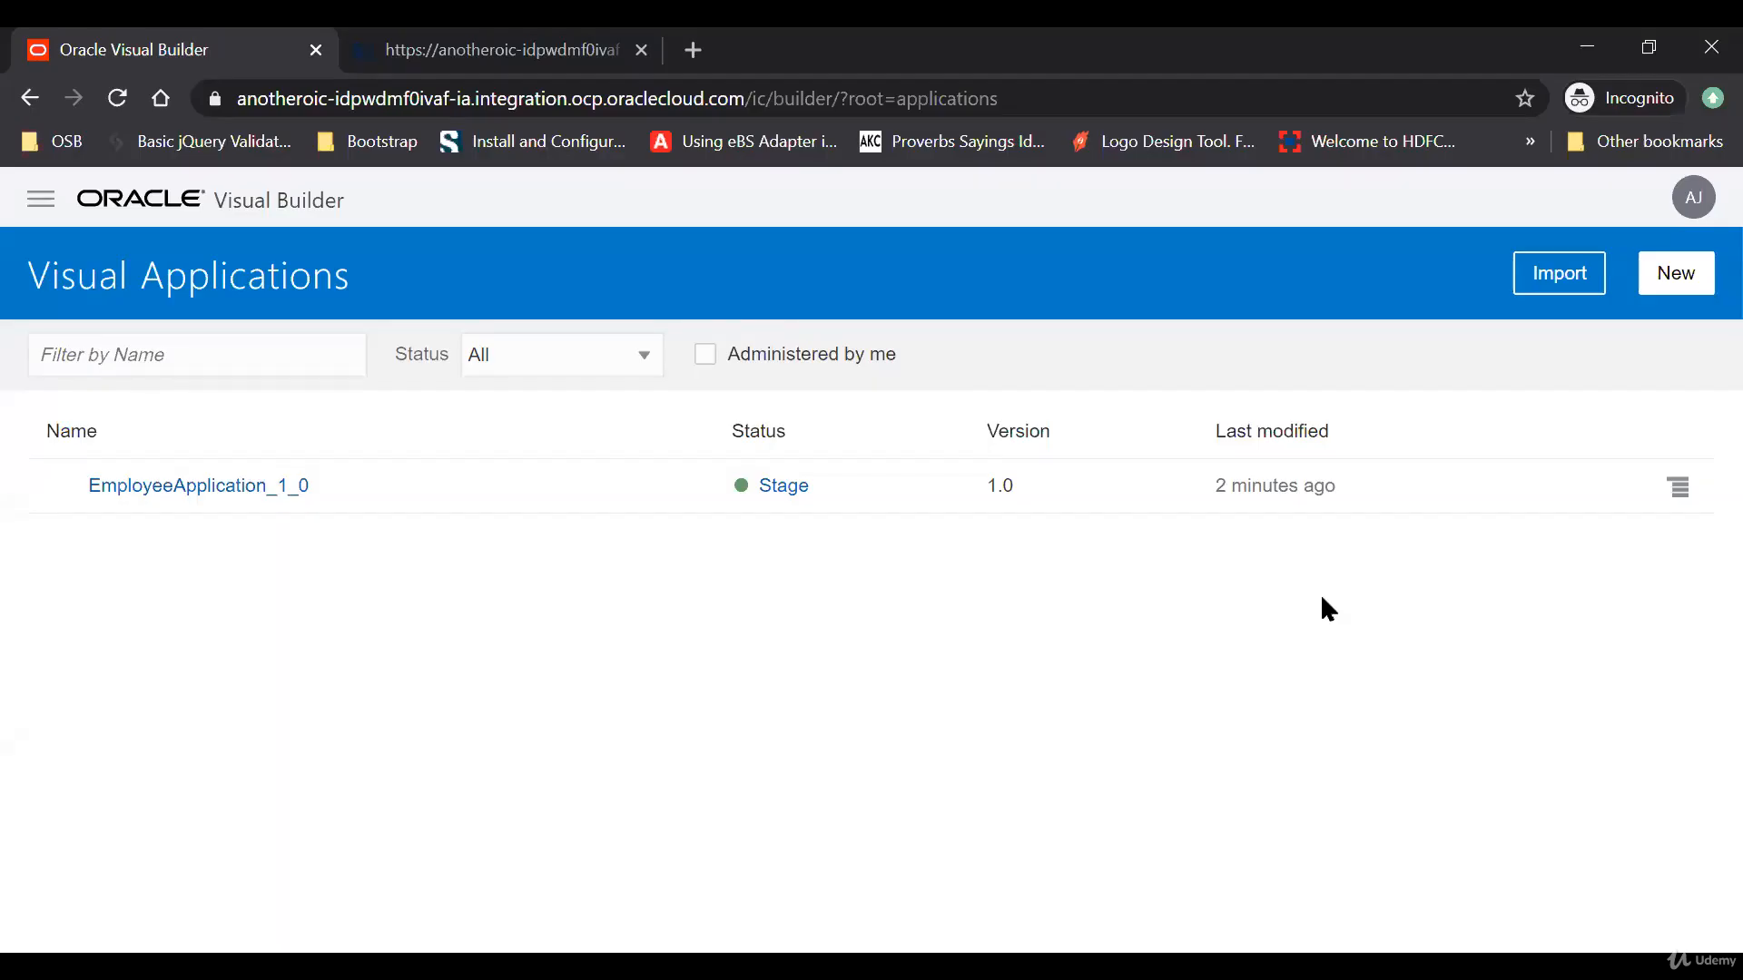
Step: Look at the staged EmployeeApplication_1_0 in the designer and return to the list of visual applications
{"action": "left_click", "coordinate": [793, 502]}
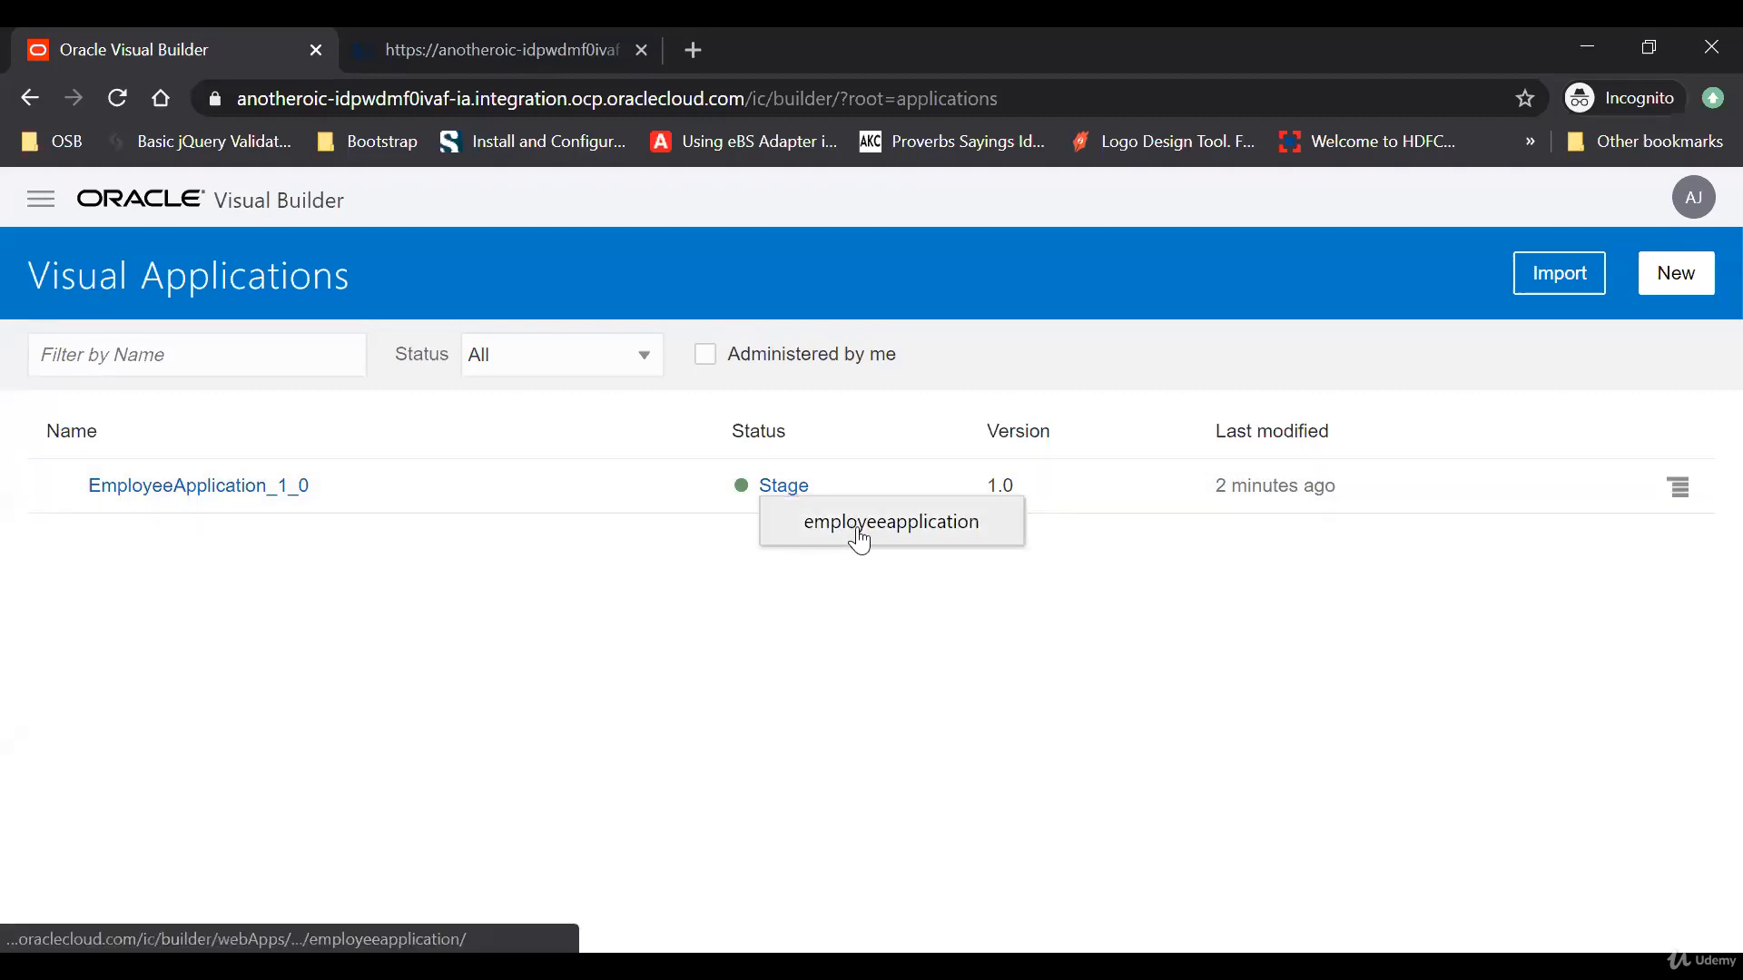
{"action": "left_click", "coordinate": [212, 490]}
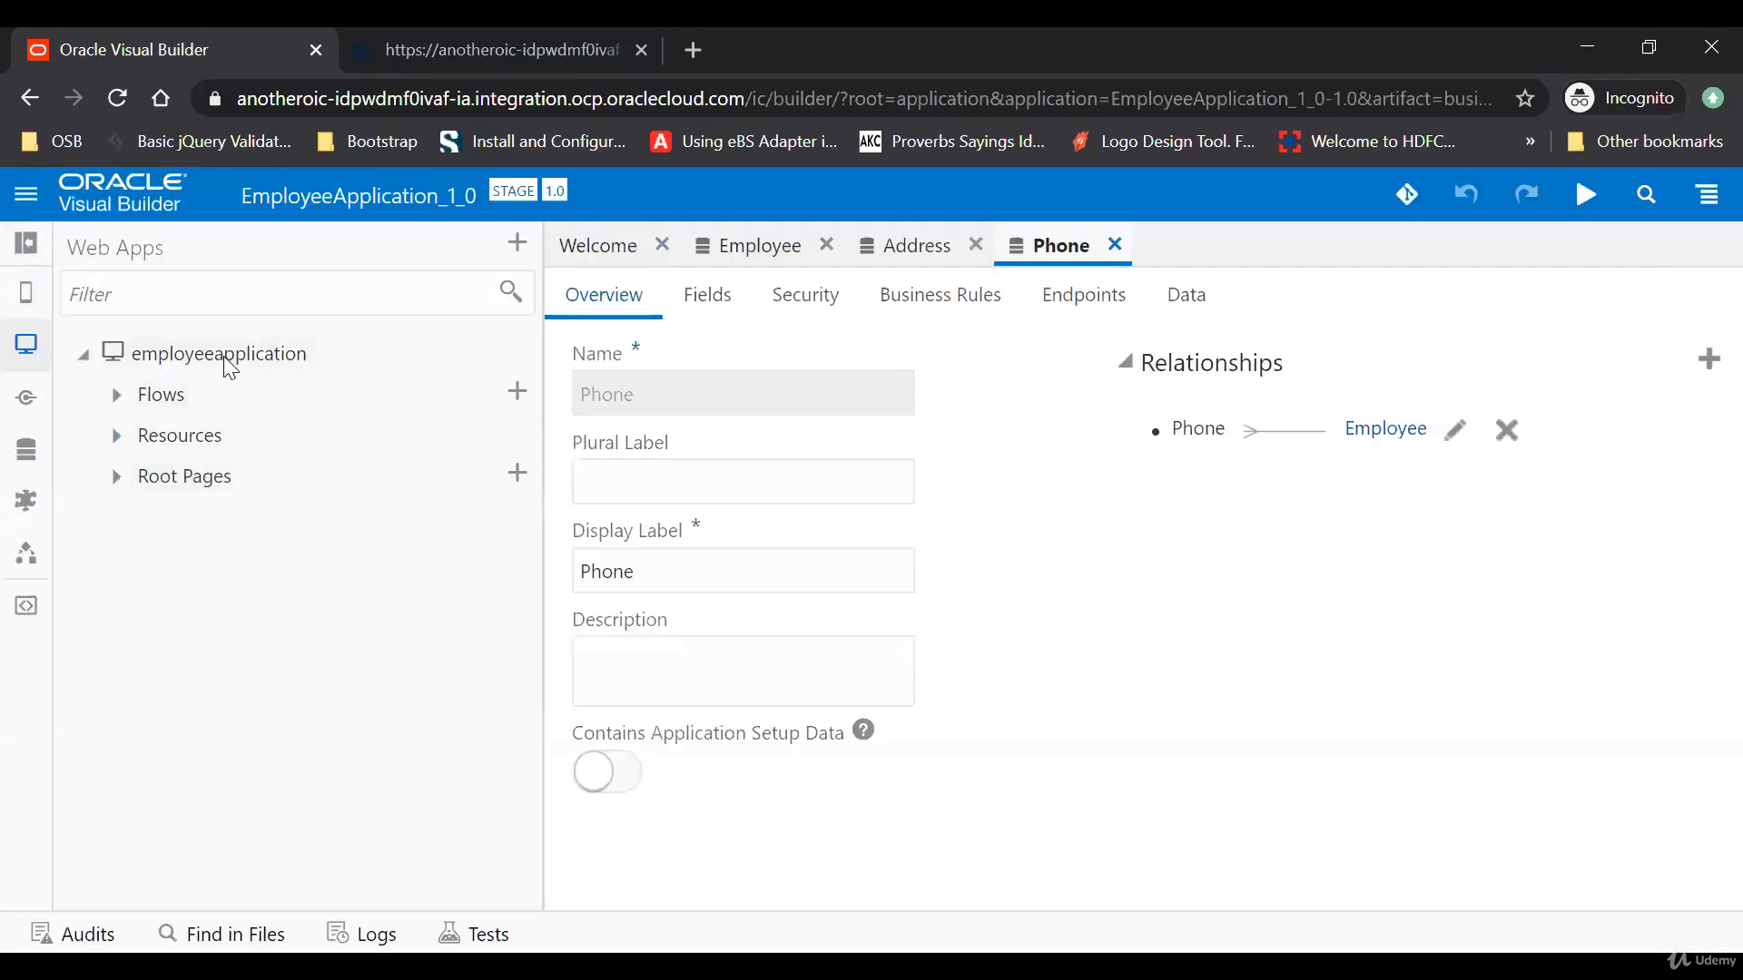
{"action": "left_click", "coordinate": [25, 193]}
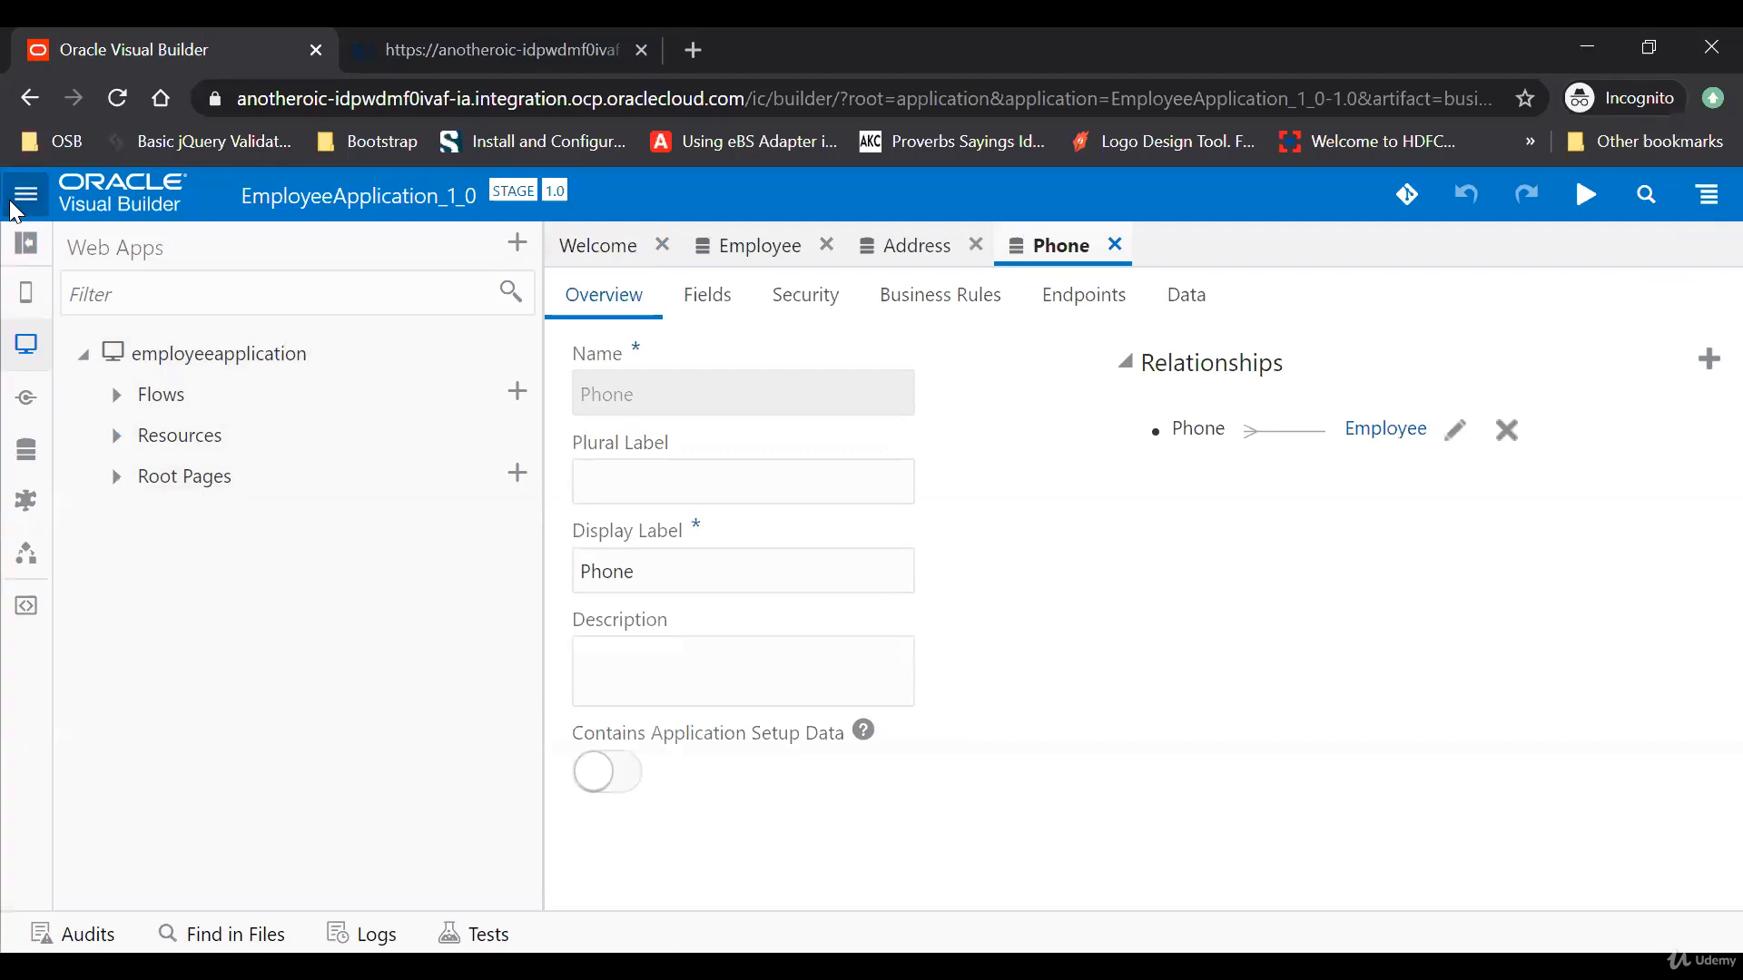
{"action": "left_click", "coordinate": [128, 258]}
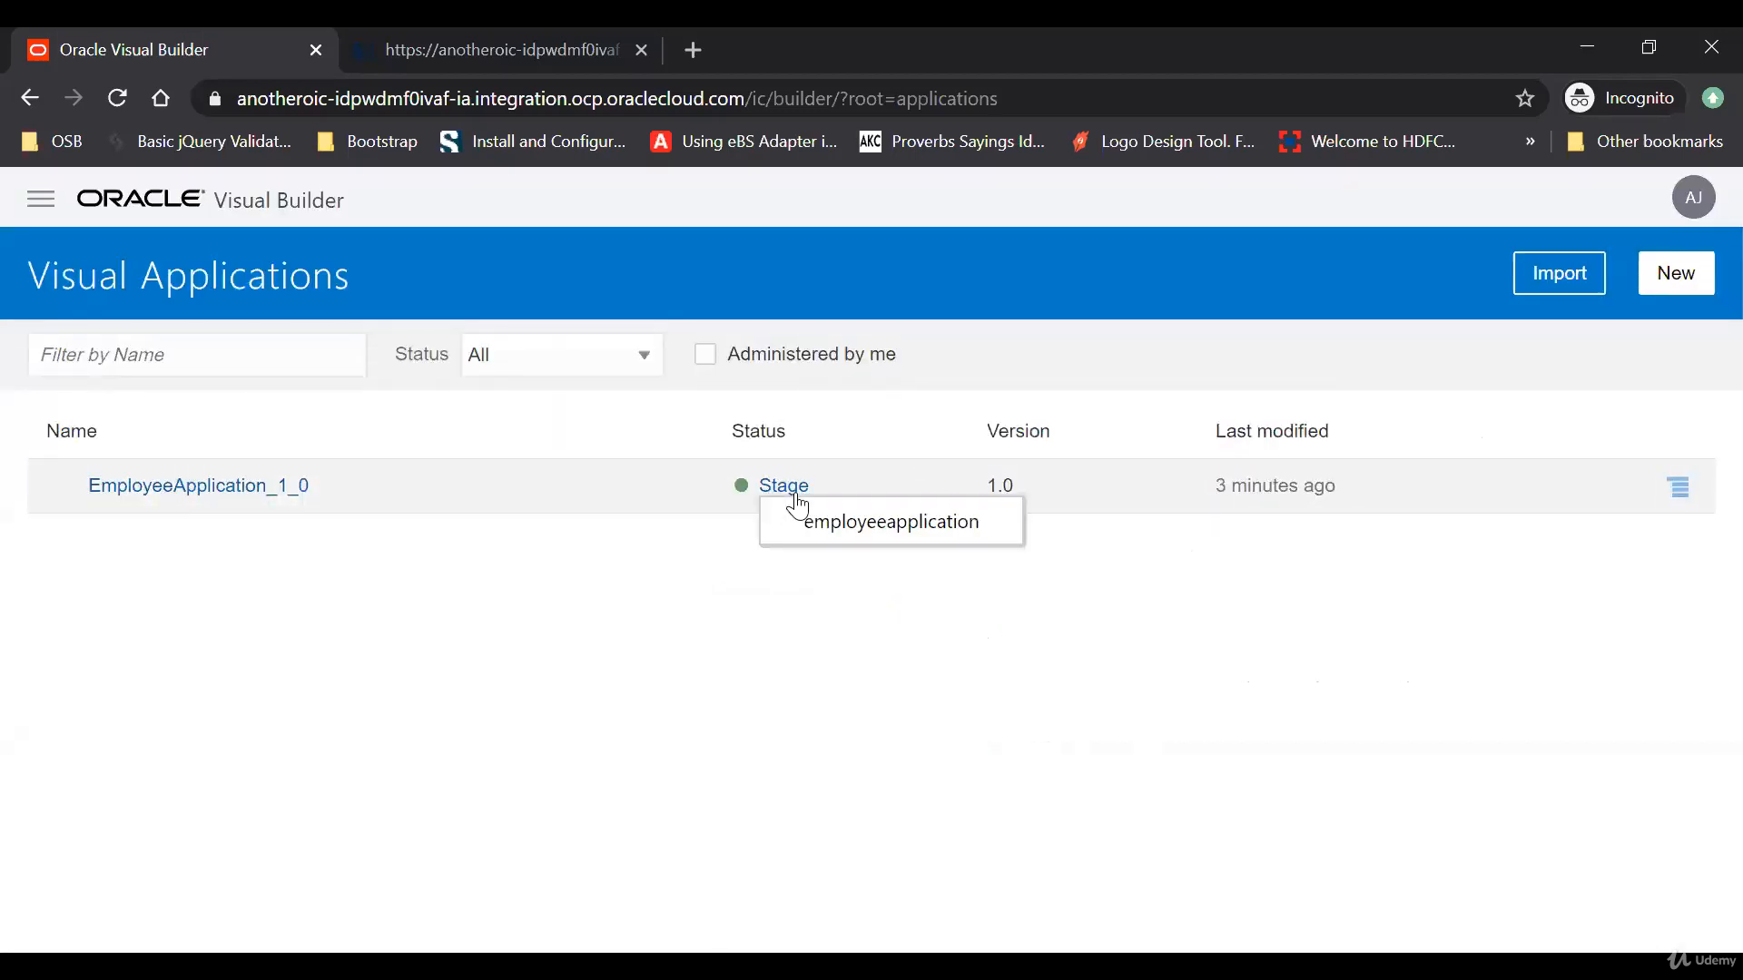
Step: Open the staged employeeapplication web app and inspect the version segment of its URL
{"action": "left_click", "coordinate": [836, 529]}
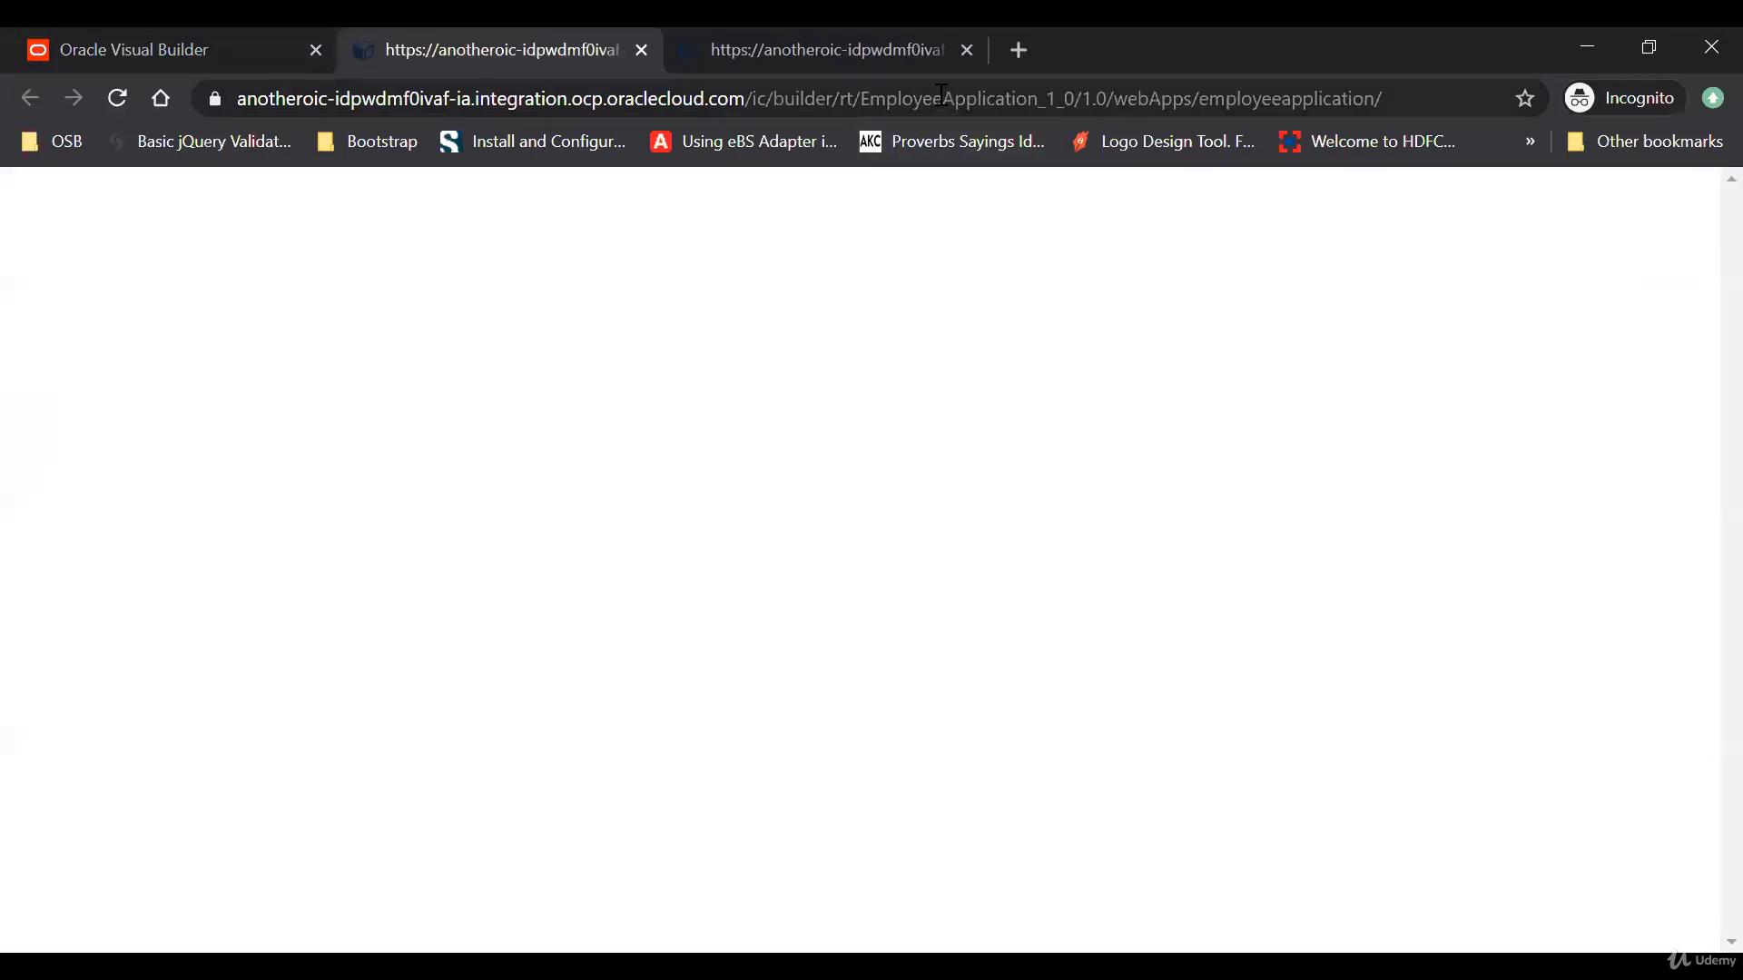
{"action": "left_click", "coordinate": [942, 99]}
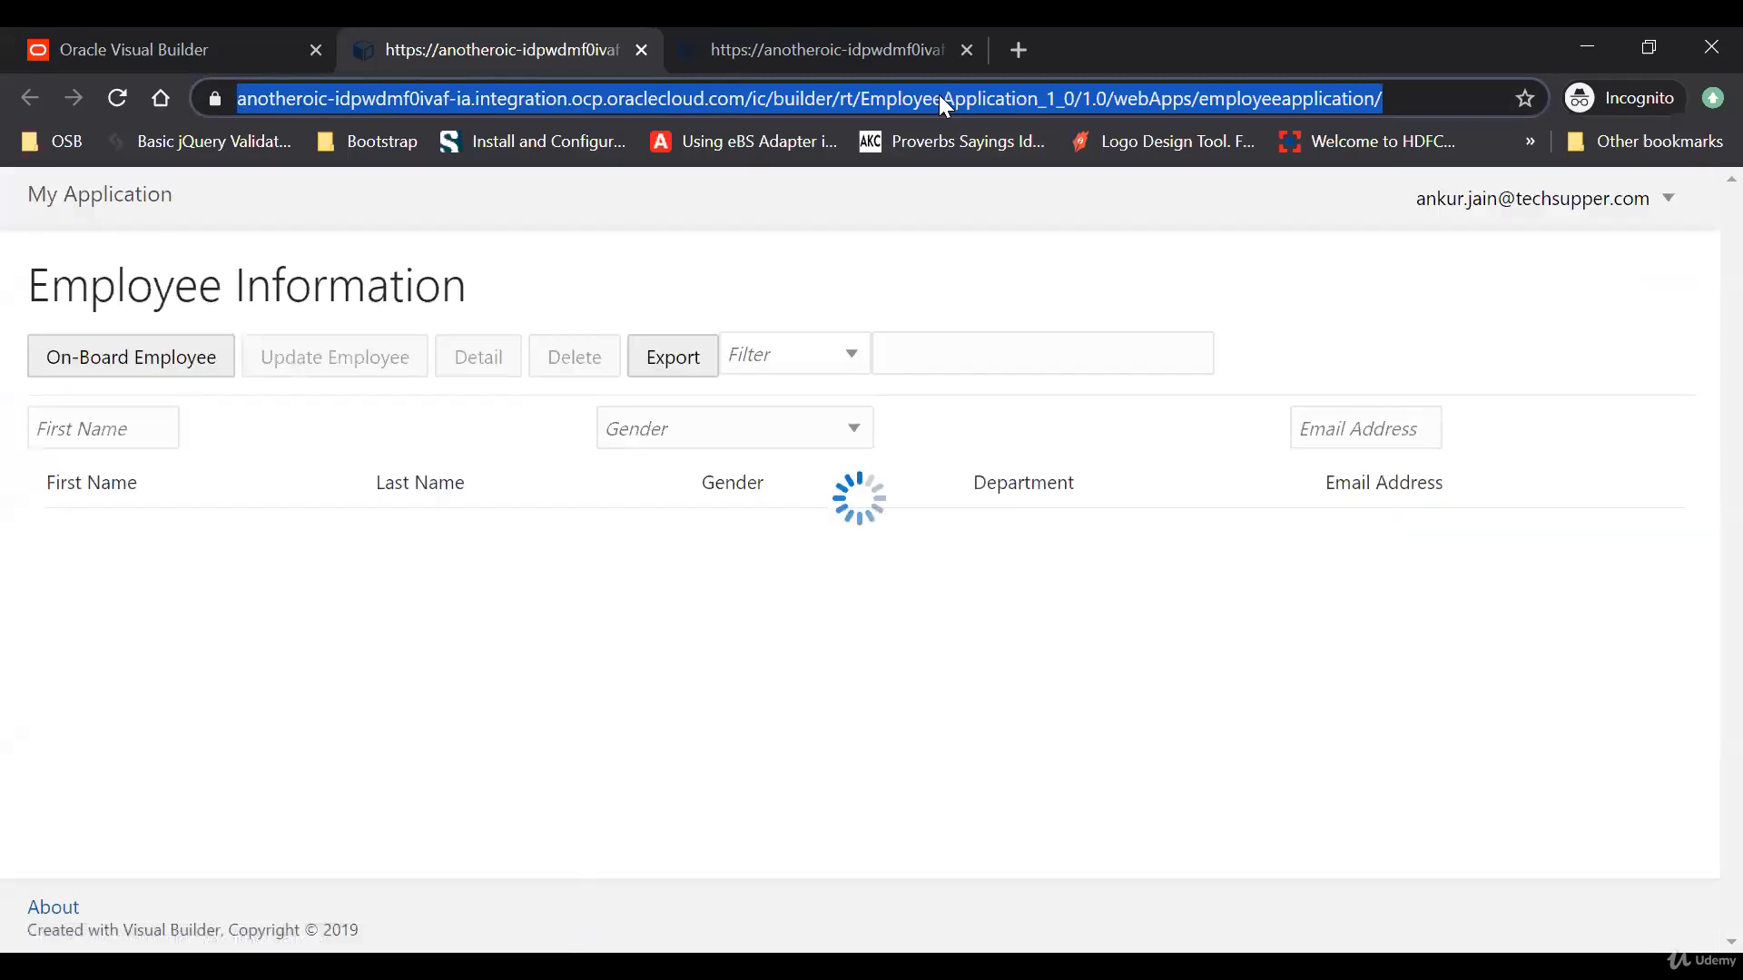
{"action": "left_click", "coordinate": [1093, 101]}
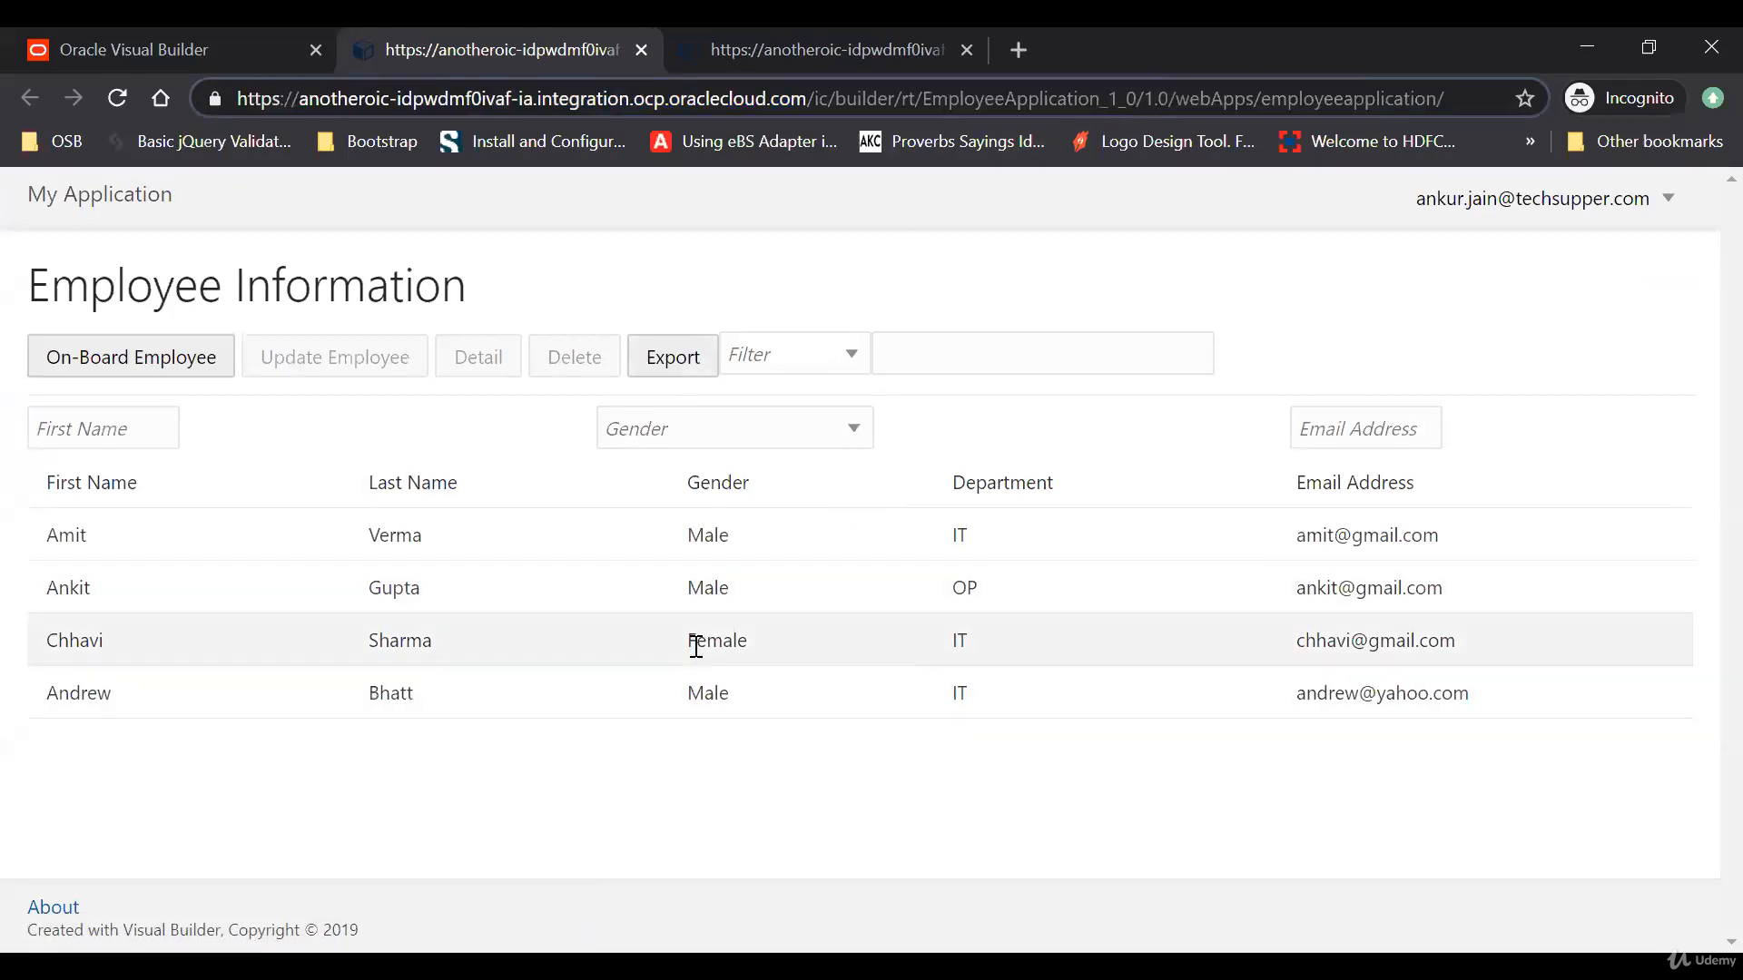
Step: Test the staged app's employee table by filtering on a first name, clear the filter, and return to the application list
{"action": "left_click", "coordinate": [81, 440]}
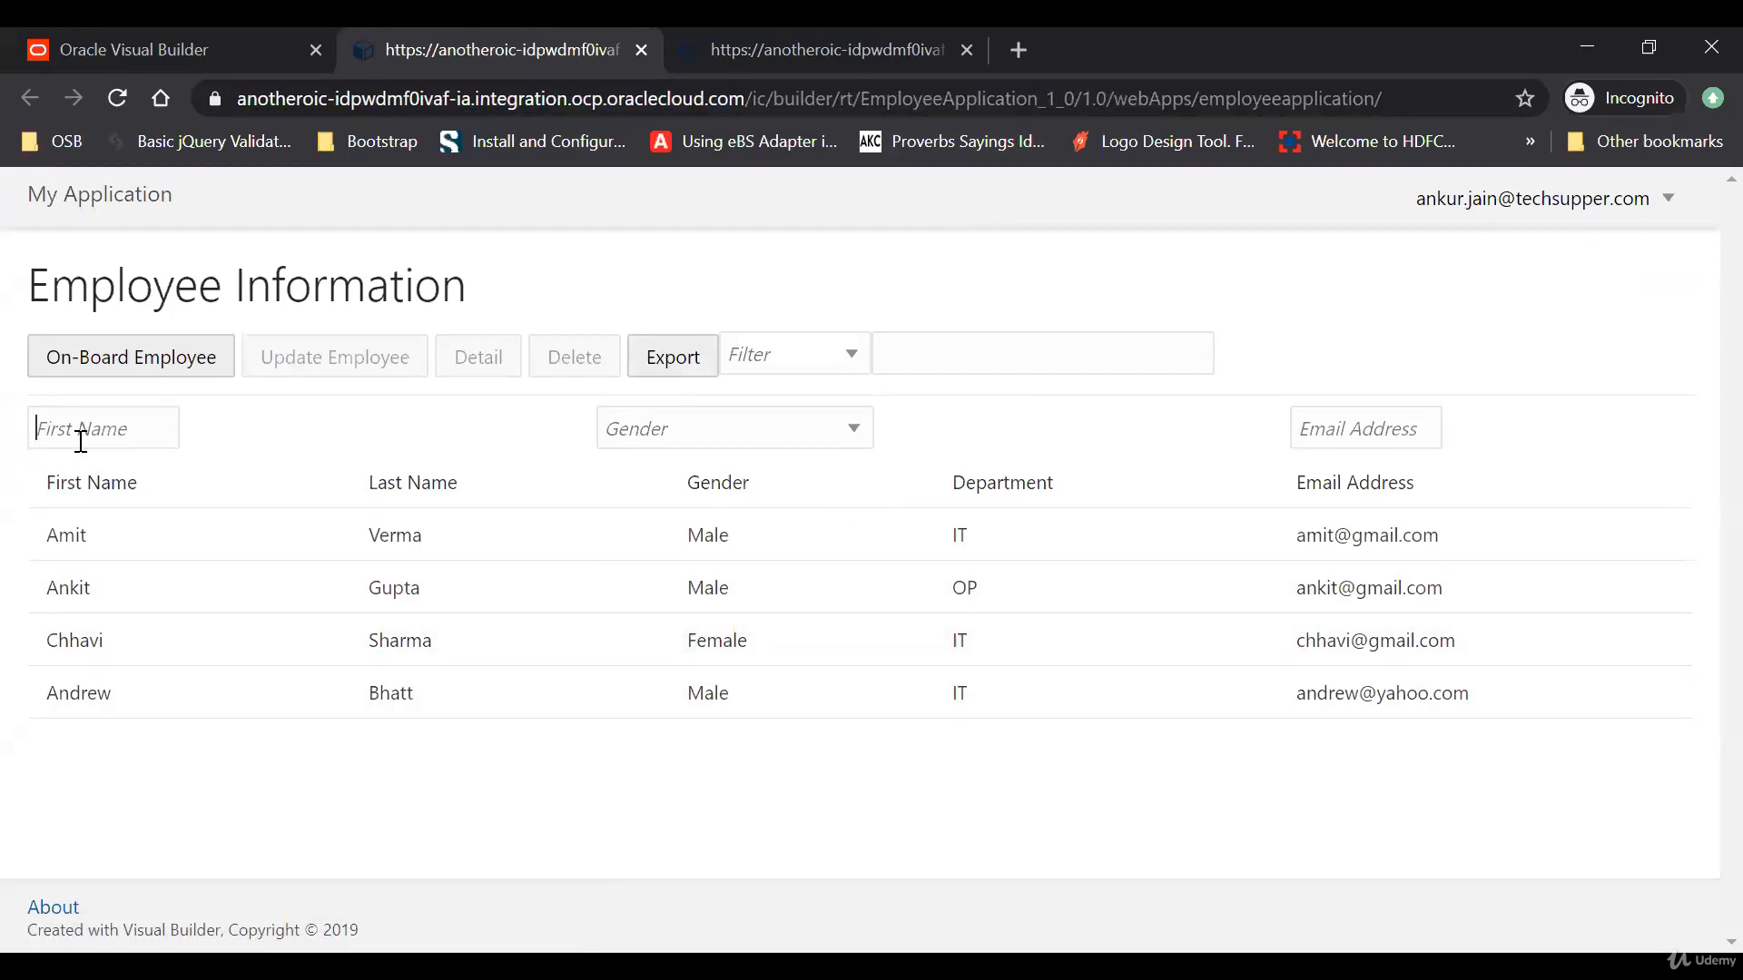
{"action": "type", "text": "Amit"}
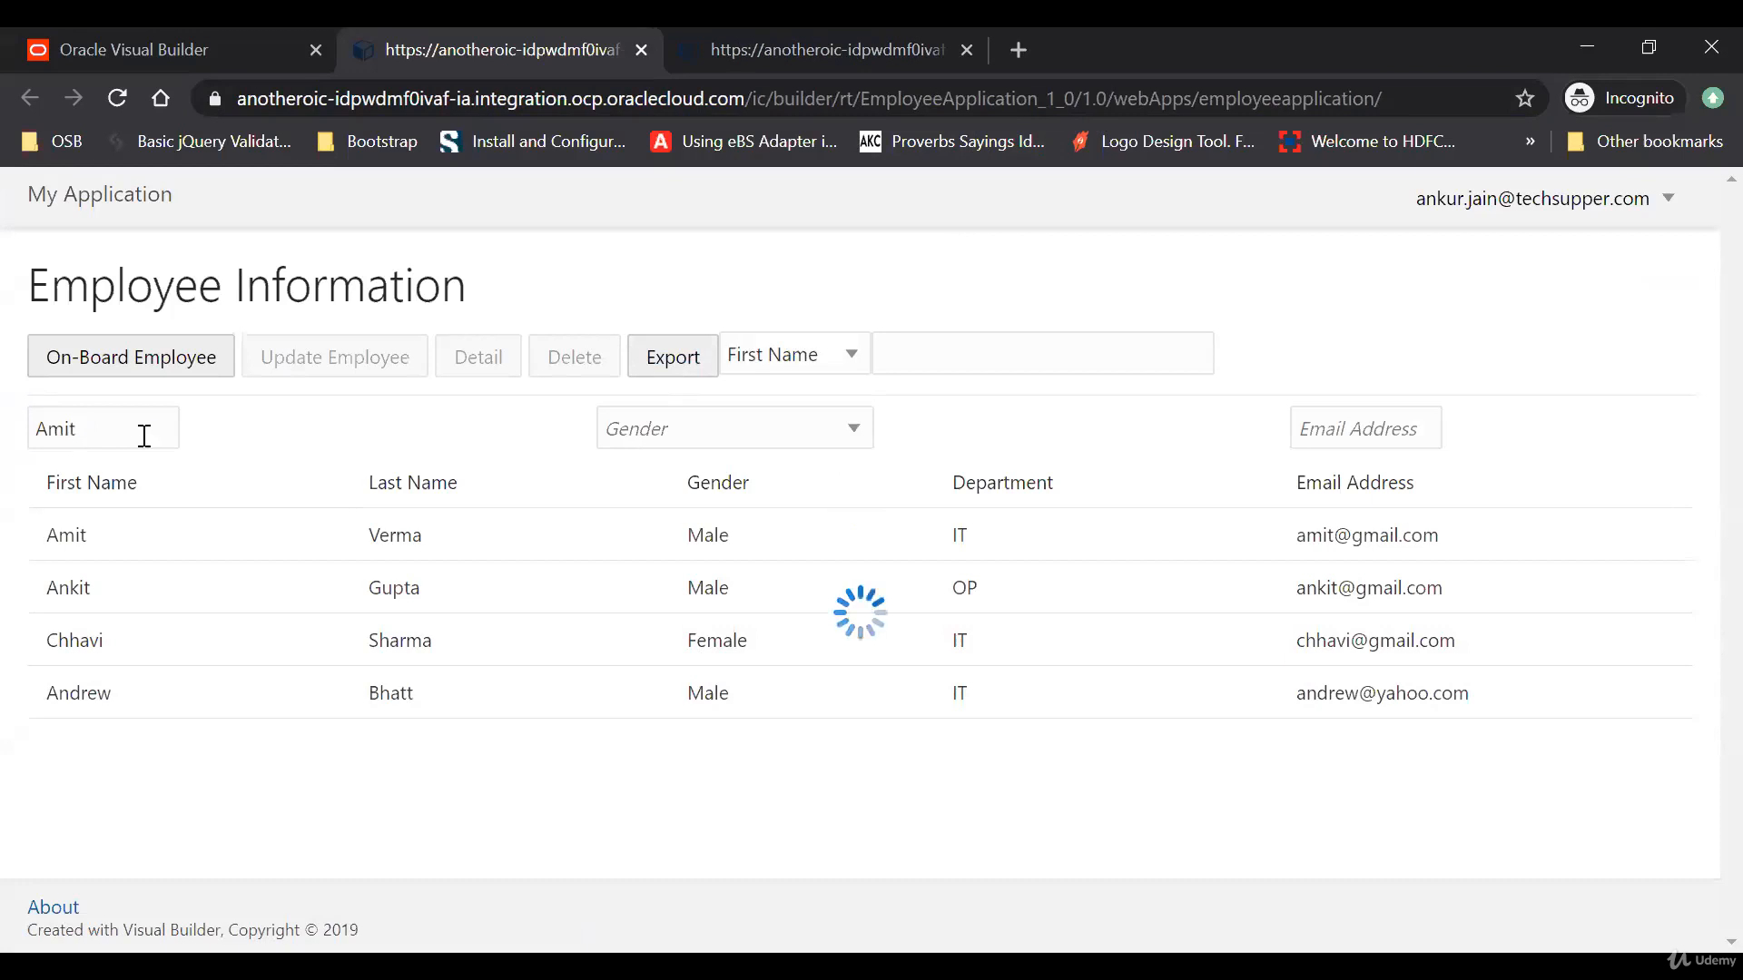
{"action": "left_click_drag", "start_coordinate": [50, 435], "coordinate": [19, 444]}
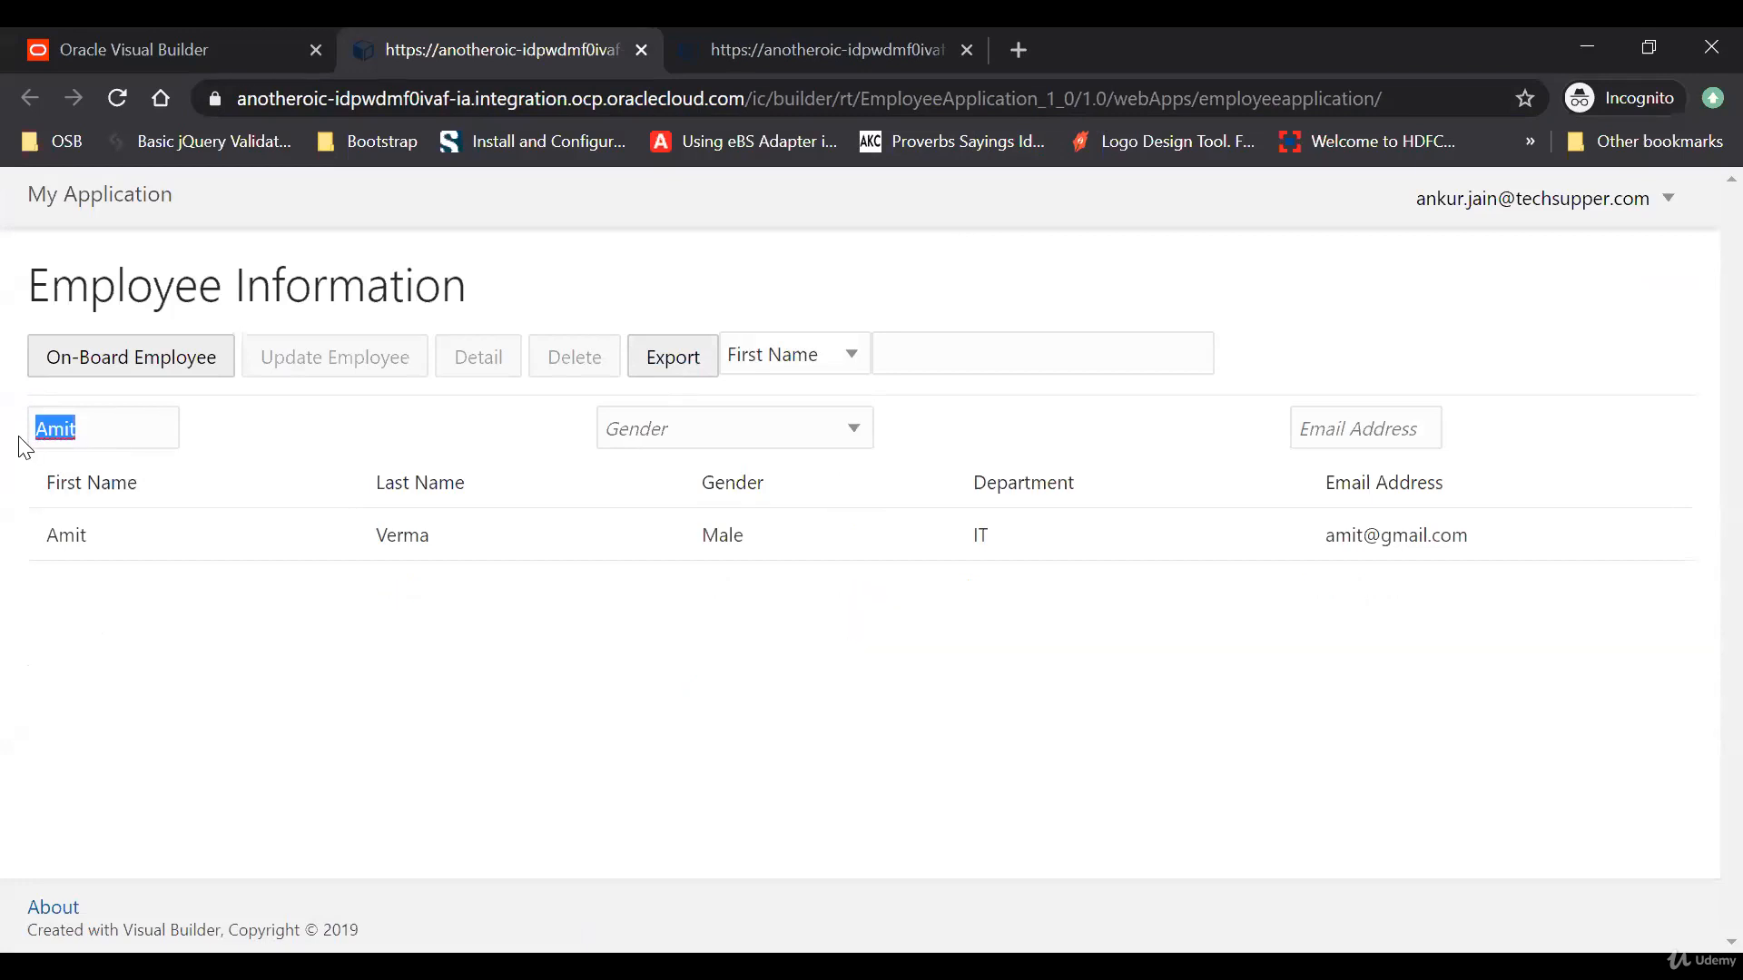
{"action": "key", "text": "BackSpace"}
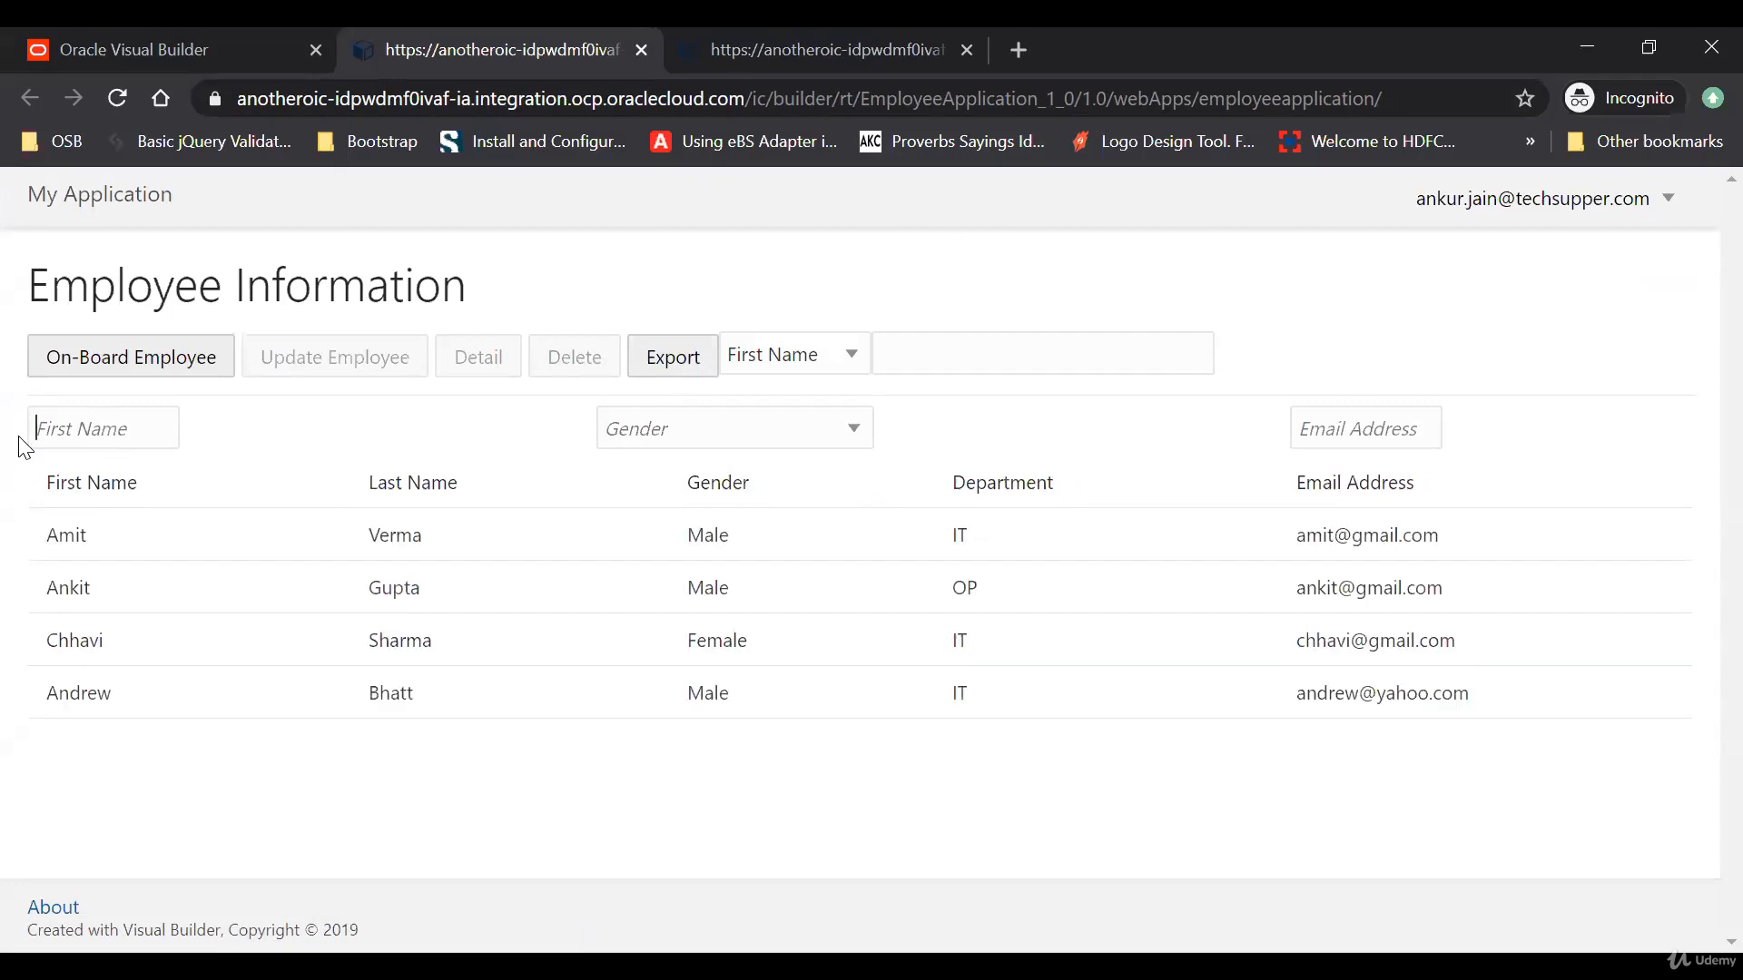
{"action": "left_click", "coordinate": [186, 45]}
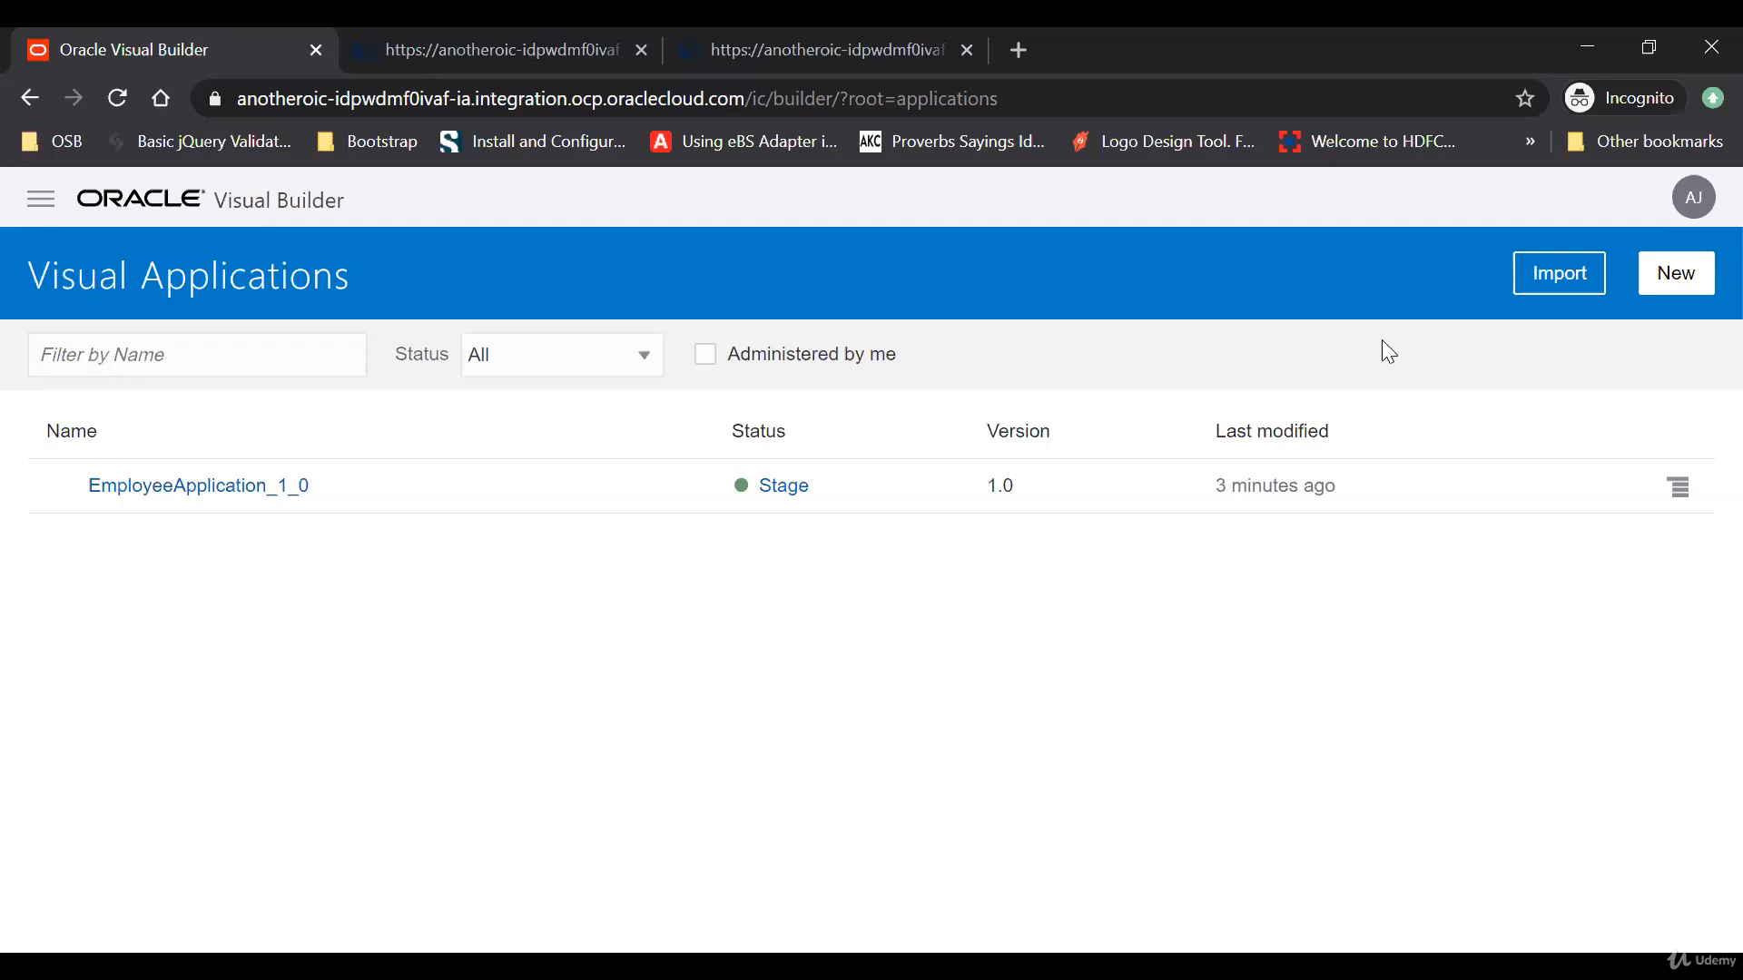
{"action": "left_click", "coordinate": [1679, 488]}
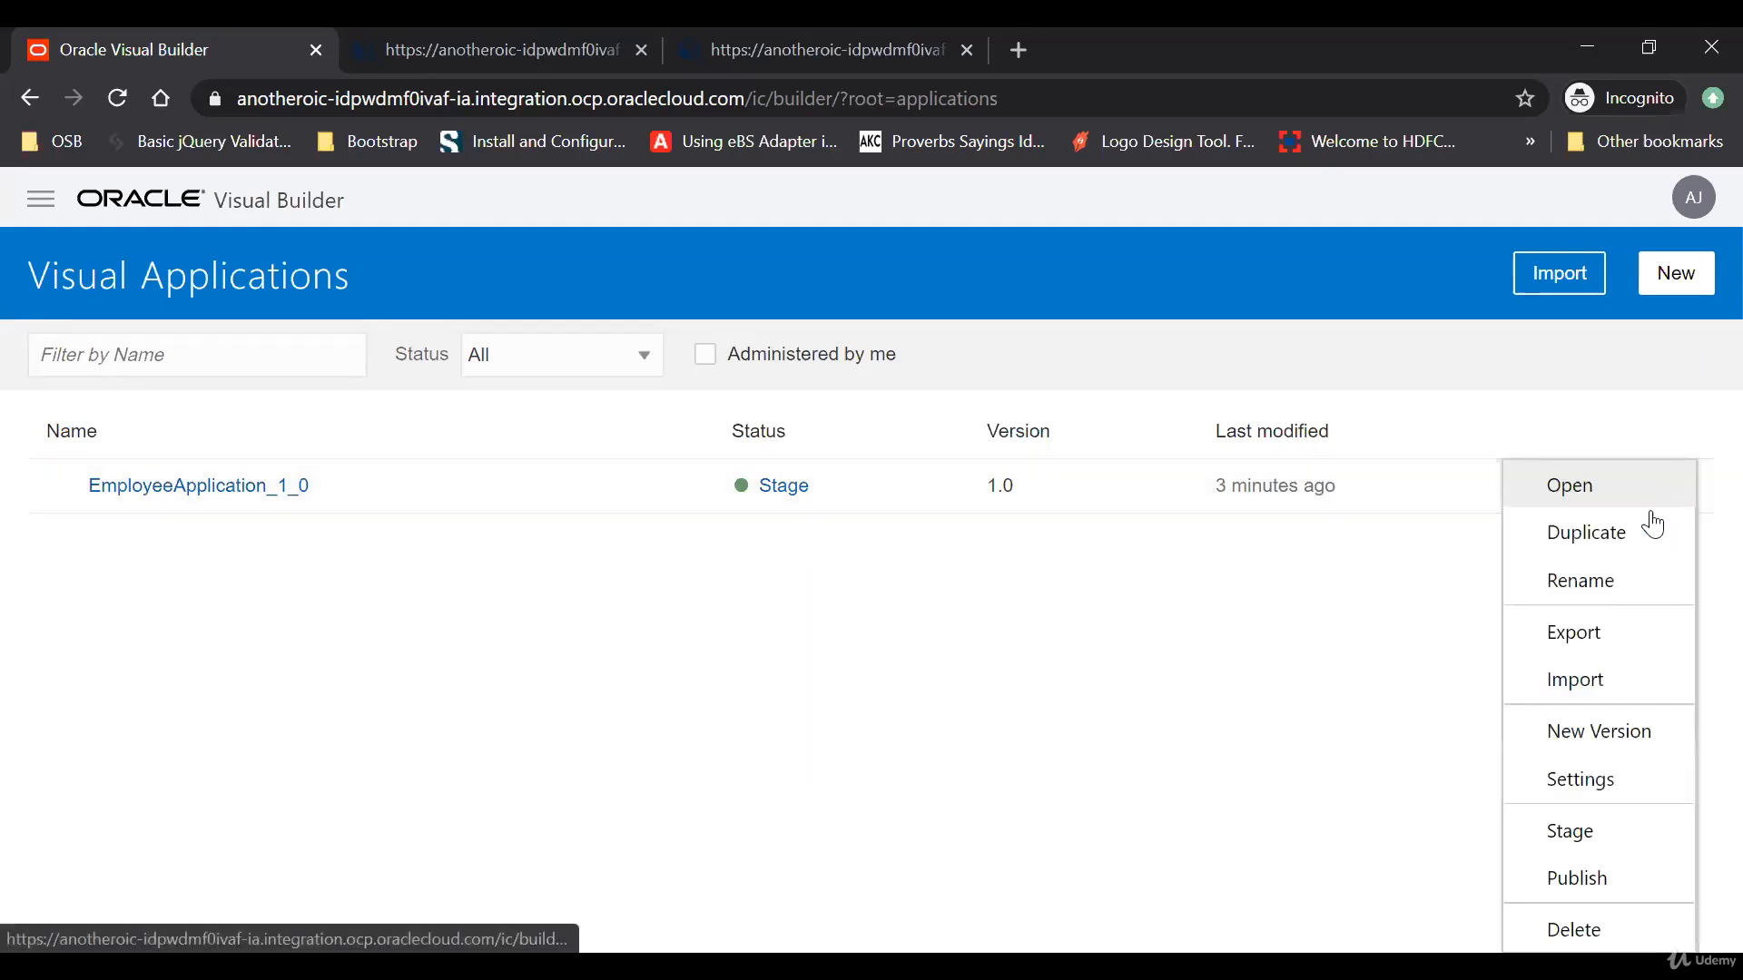
{"action": "left_click", "coordinate": [1575, 633]}
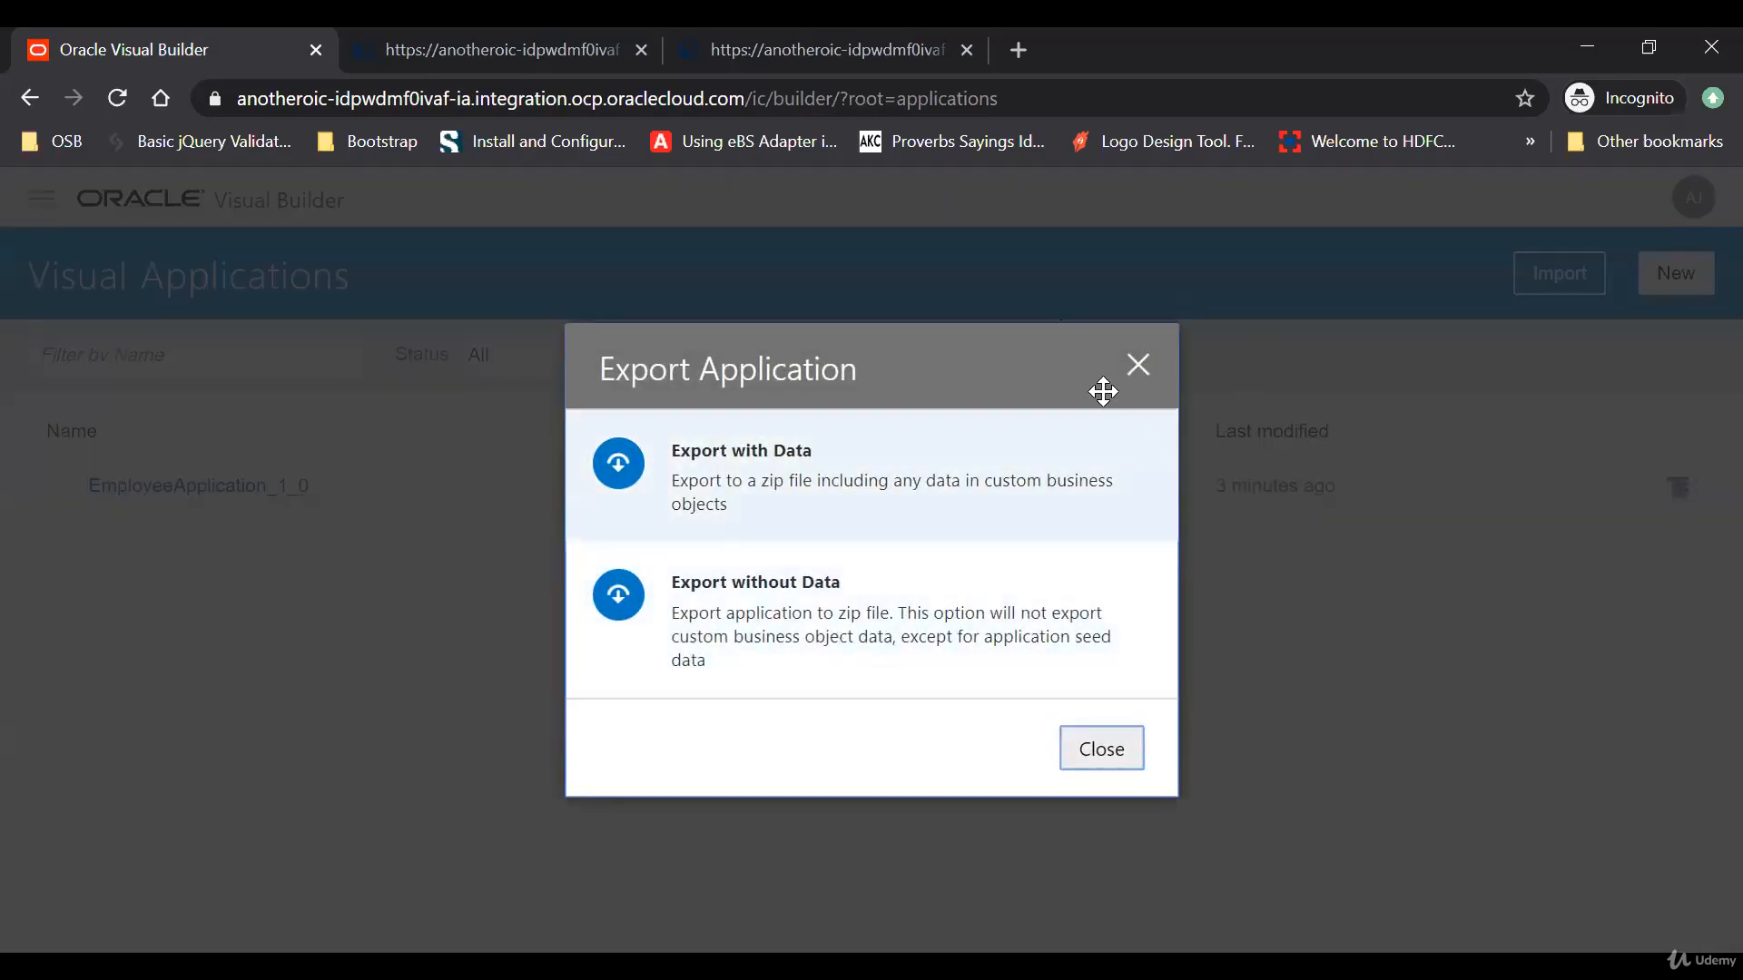
{"action": "left_click", "coordinate": [1141, 370]}
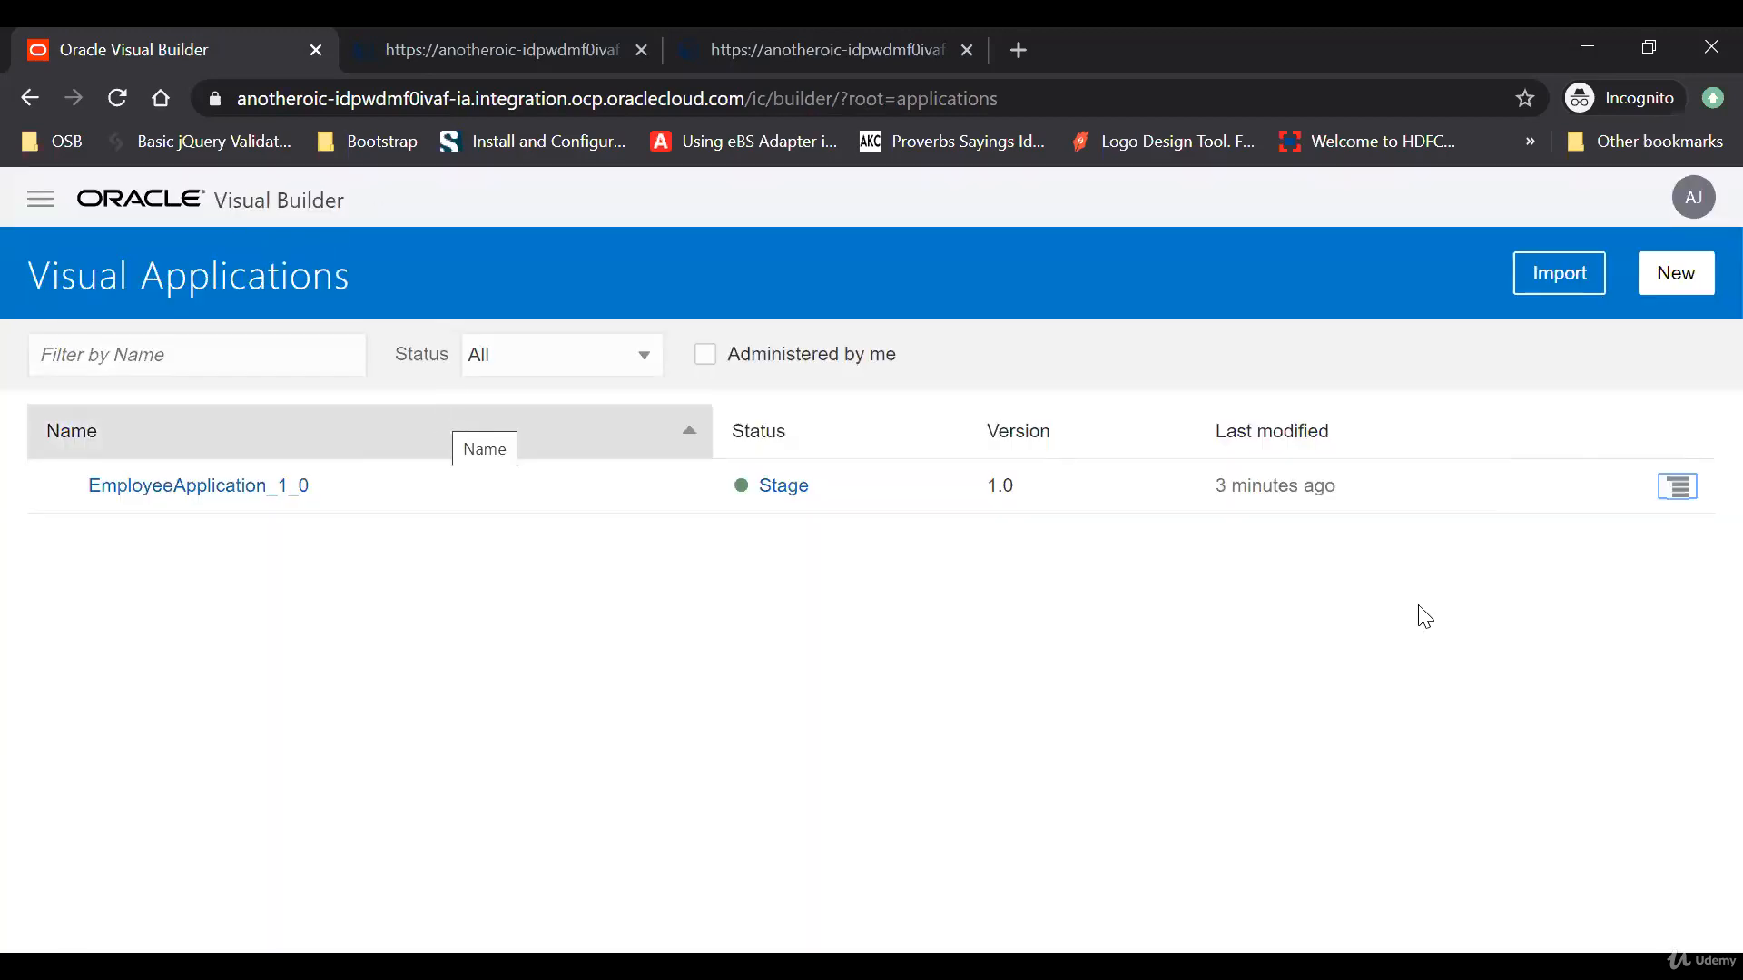
Step: Publish the staged EmployeeApplication_1_0 to Live with a clean database
{"action": "left_click", "coordinate": [1678, 490]}
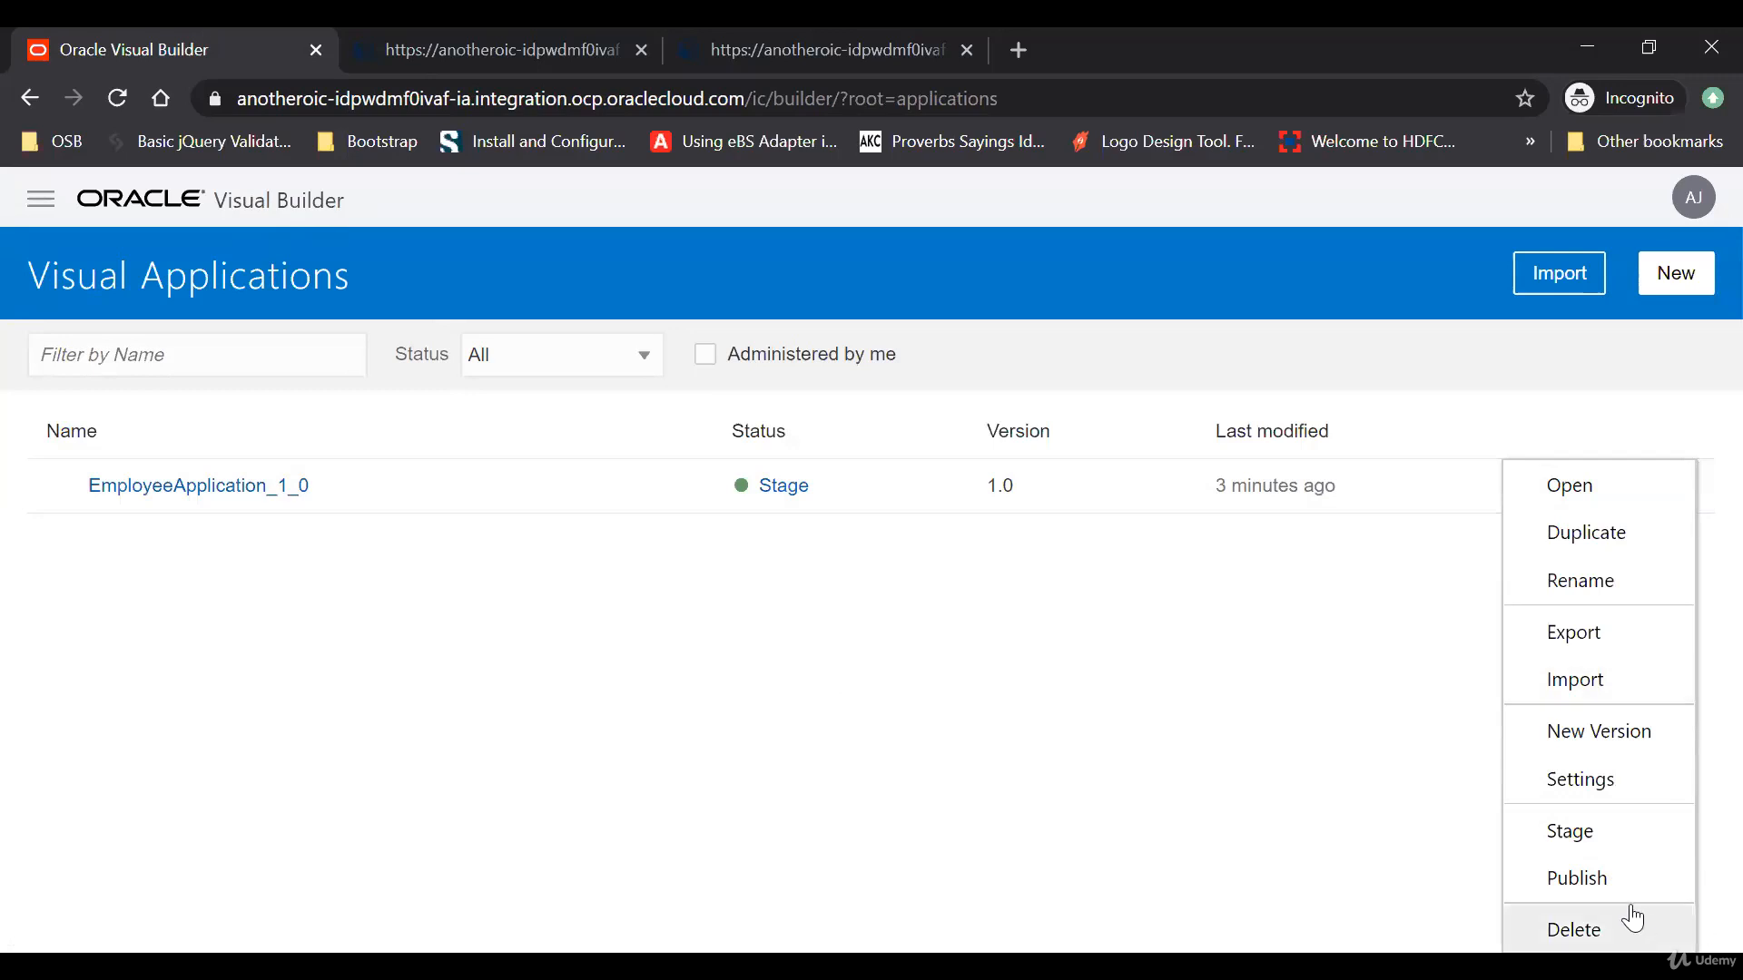
{"action": "left_click", "coordinate": [1579, 879]}
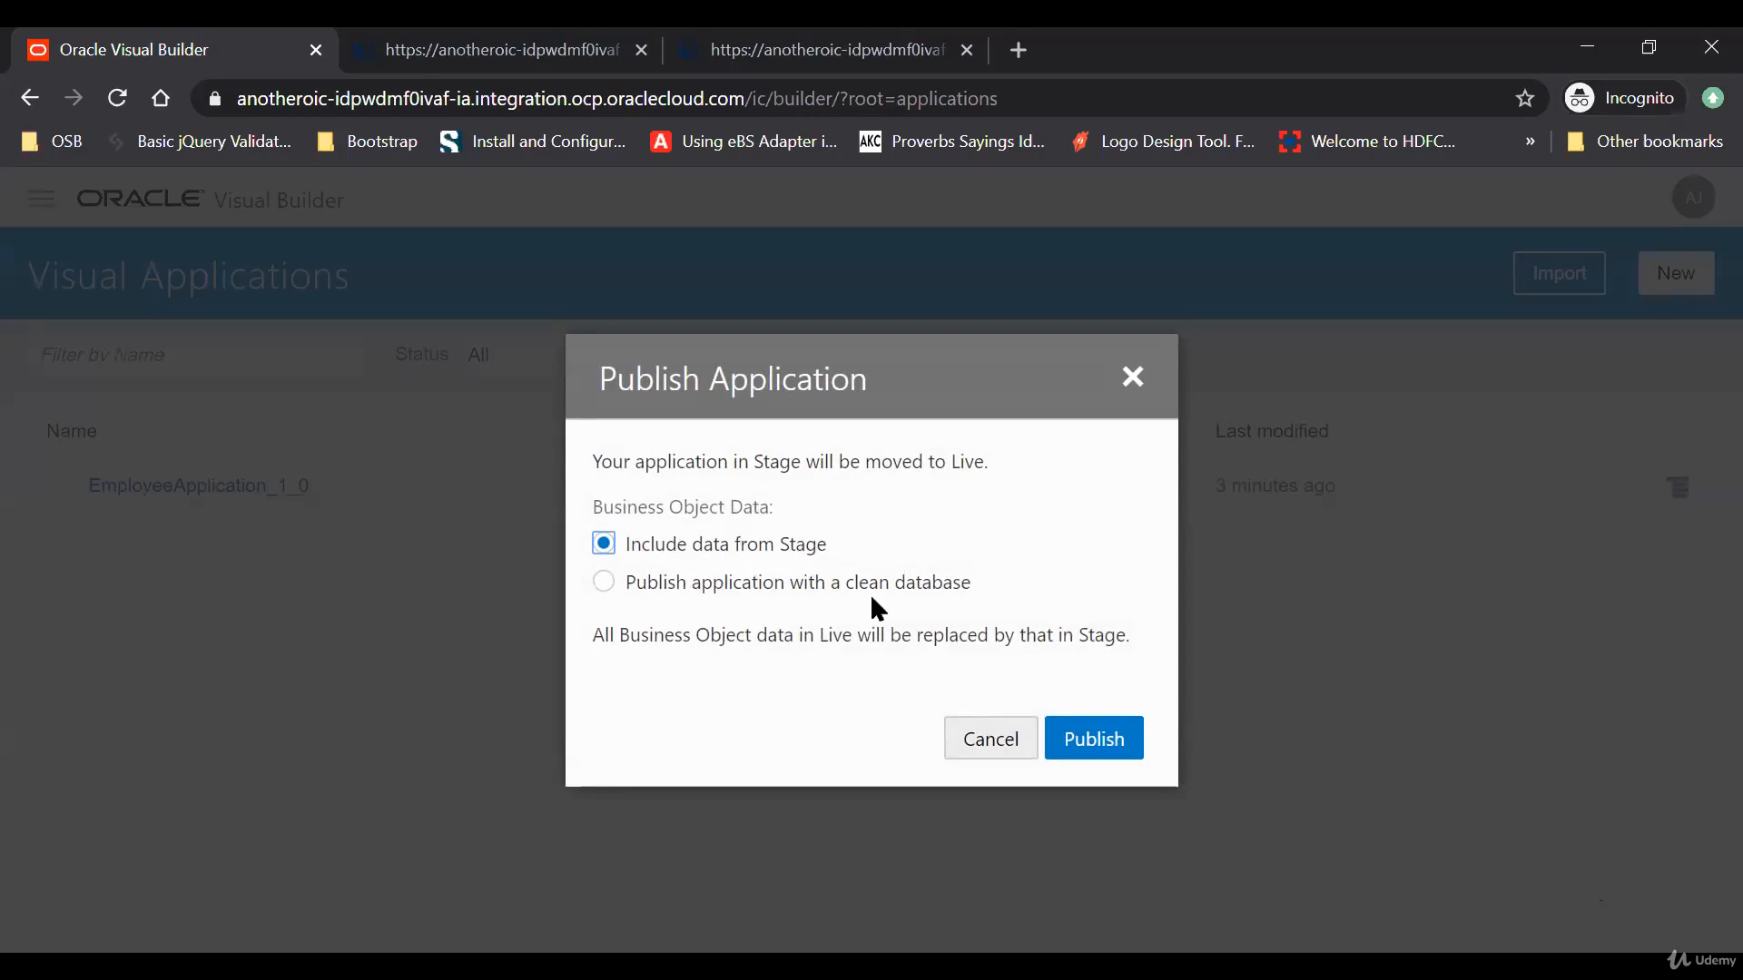
{"action": "left_click", "coordinate": [609, 582]}
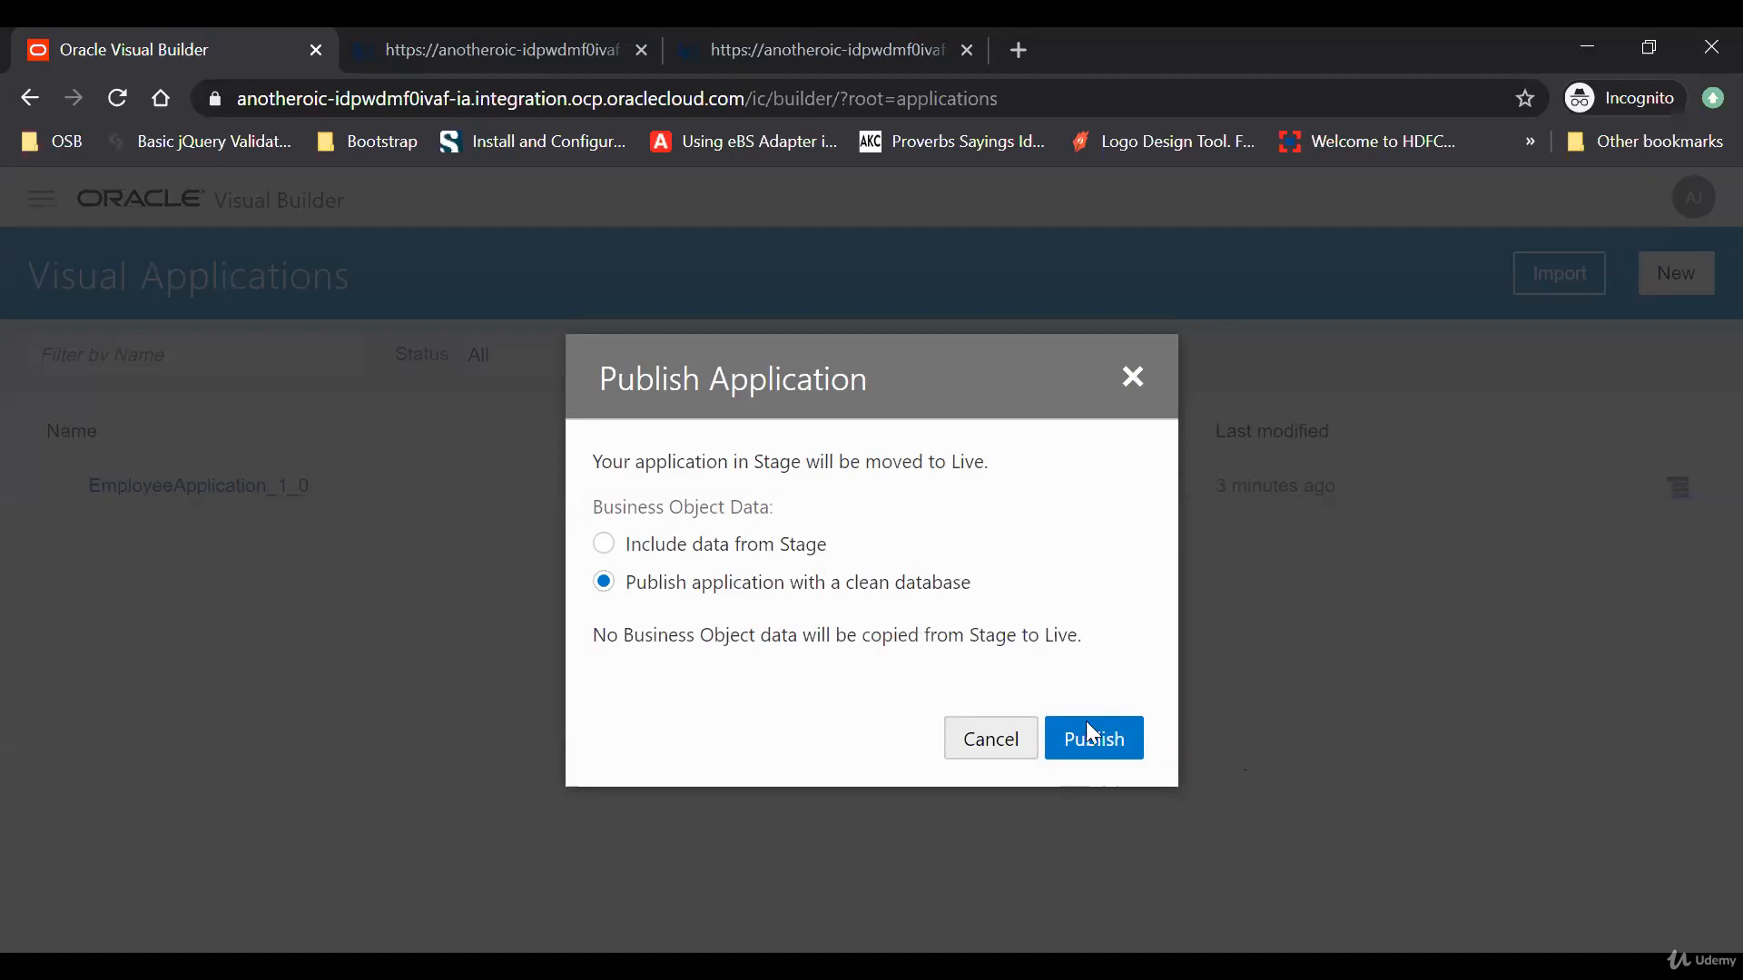
{"action": "left_click", "coordinate": [1109, 741]}
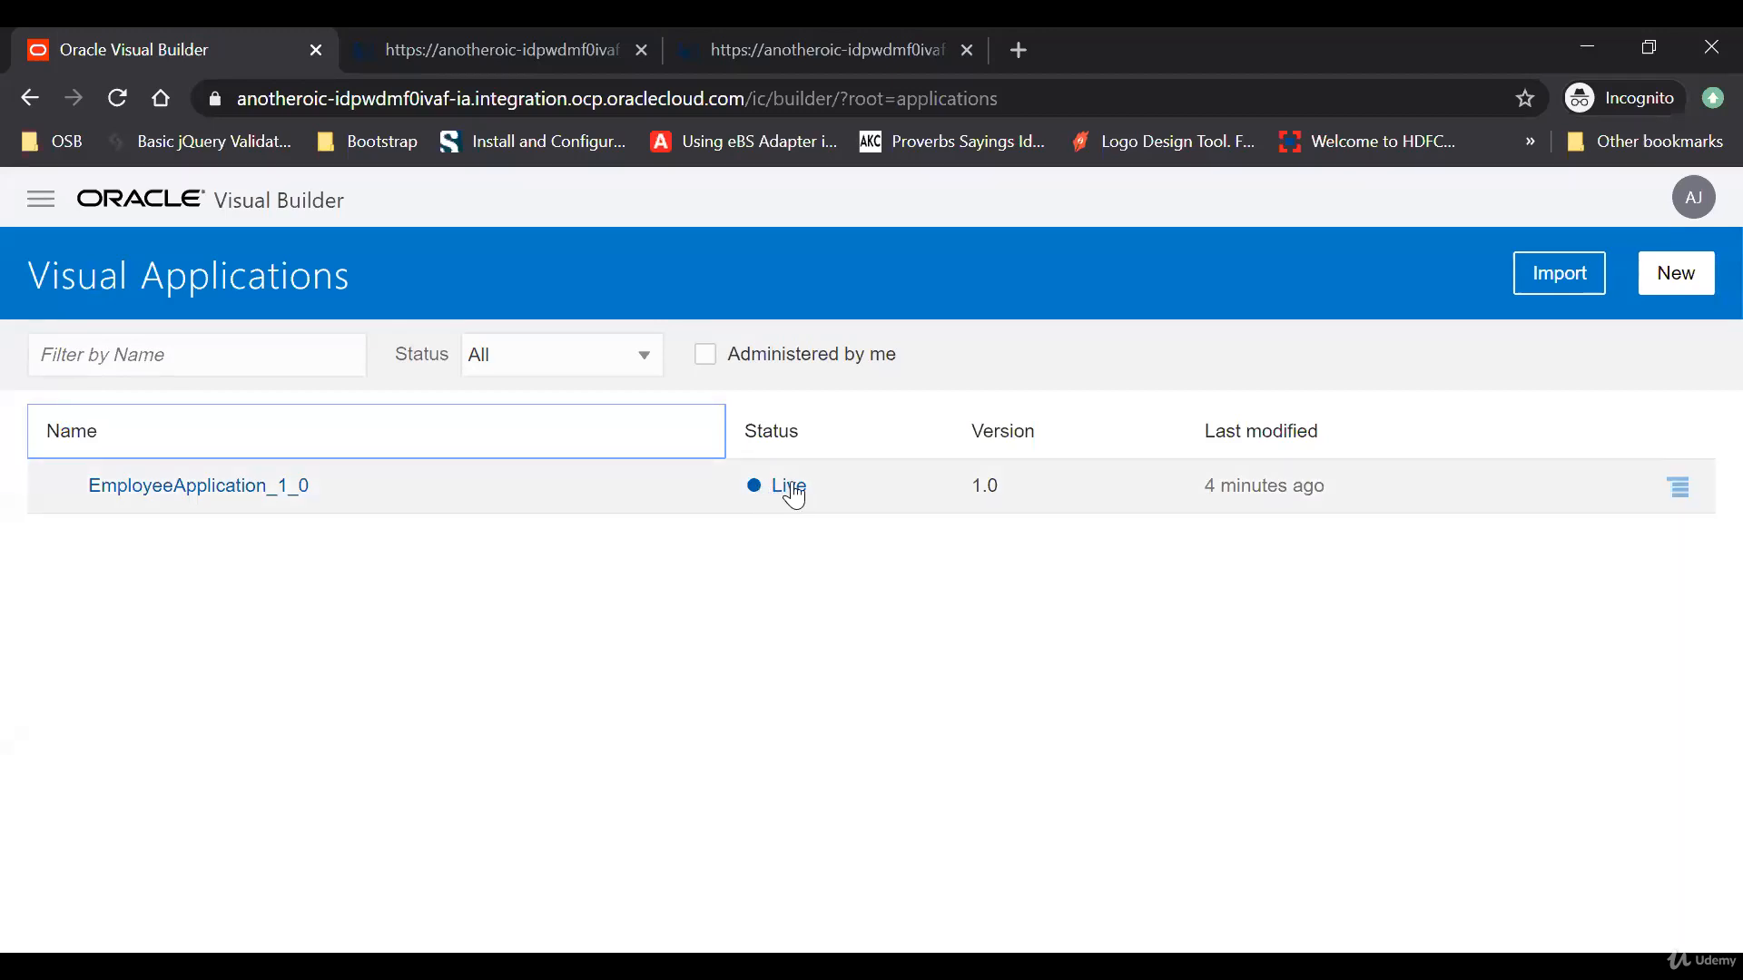
Step: Open the live EmployeeApplication_1_0 in the designer and refresh the Development data rows of its Employee business object
{"action": "left_click", "coordinate": [187, 484]}
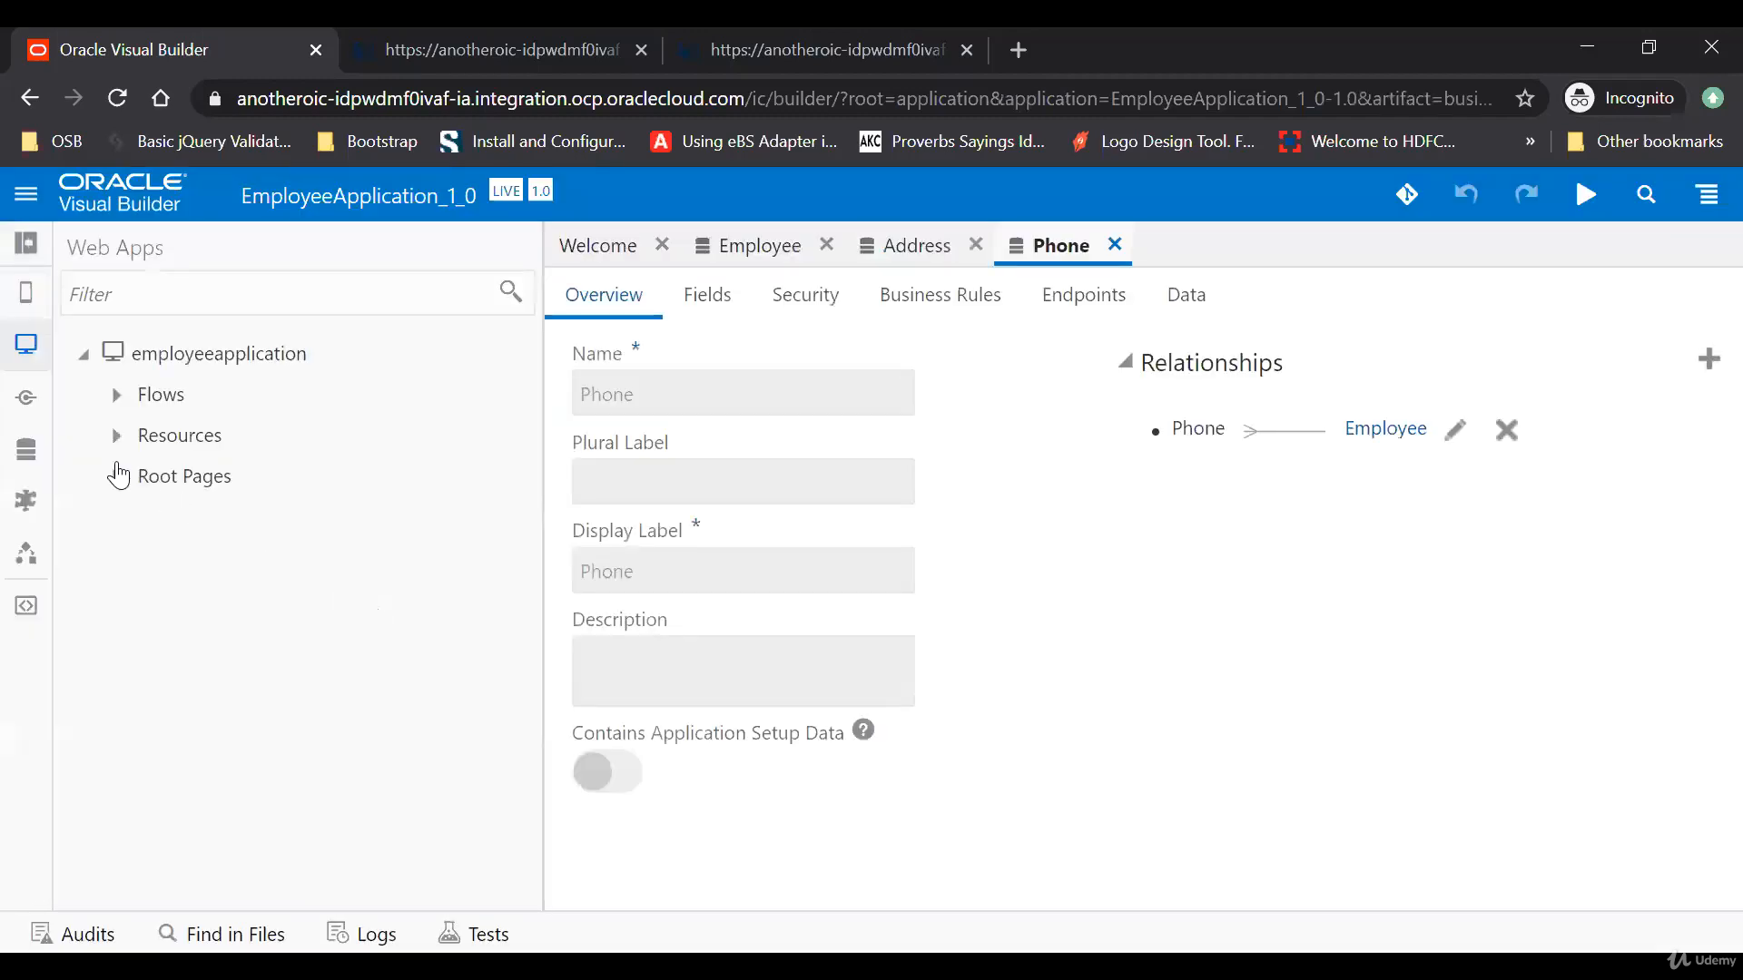
{"action": "left_click", "coordinate": [26, 449]}
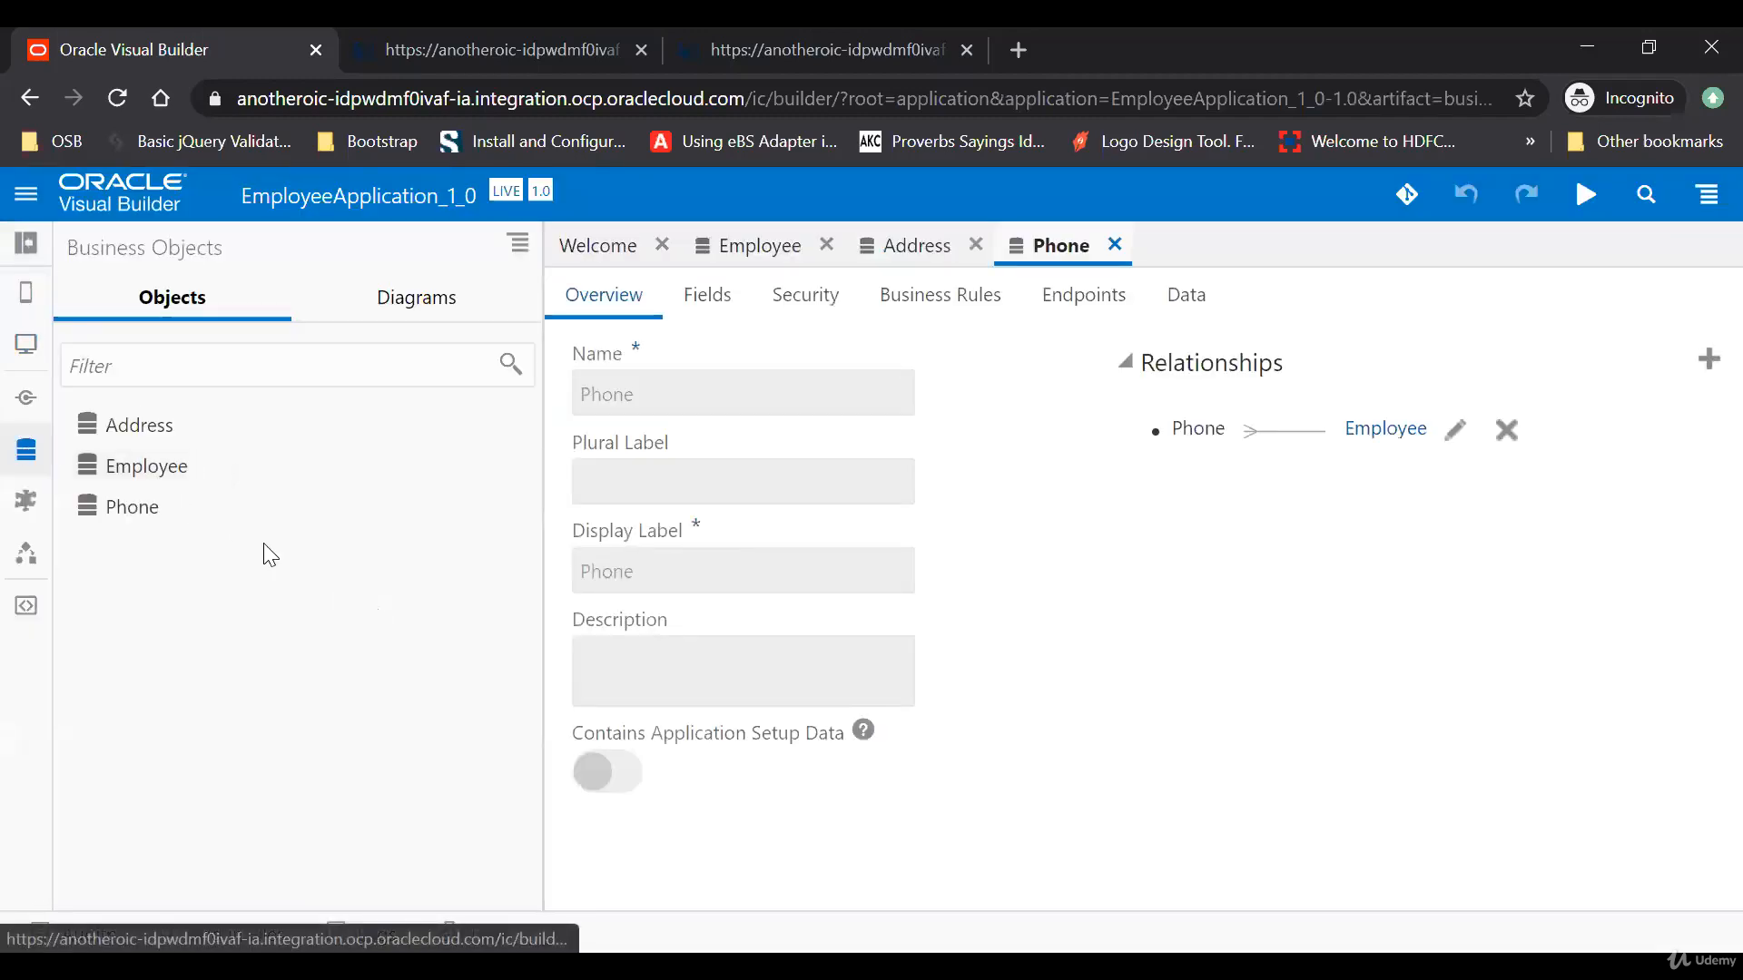
{"action": "left_click", "coordinate": [142, 473]}
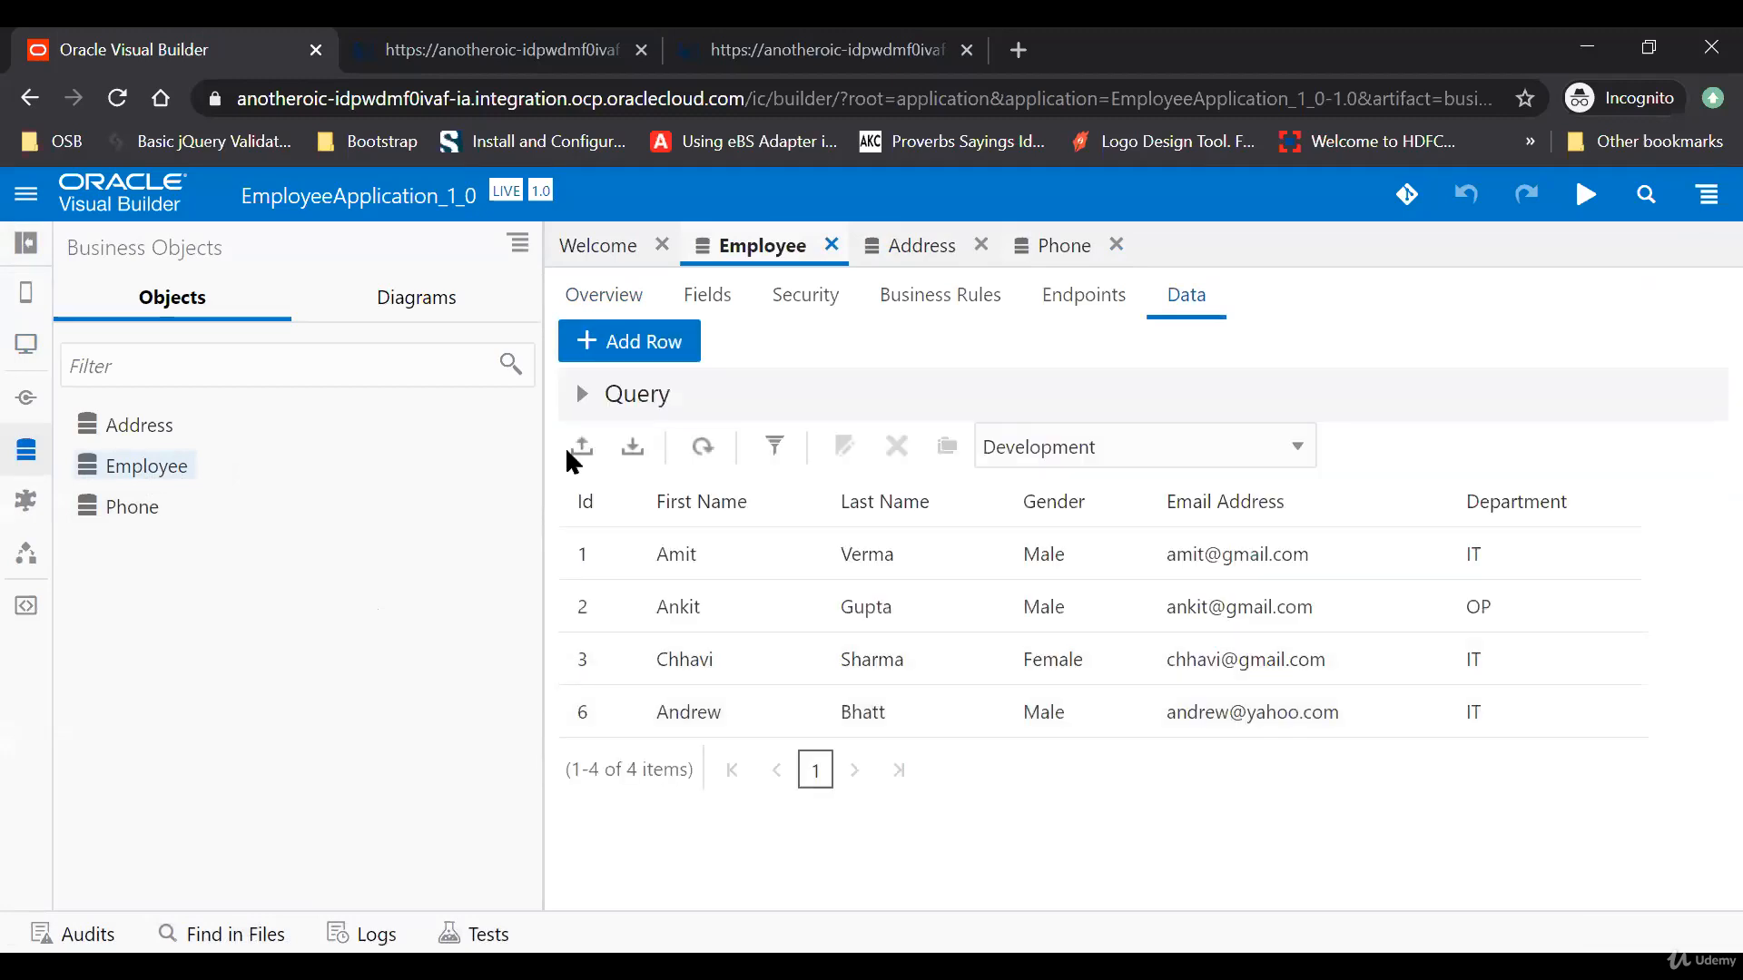
{"action": "left_click", "coordinate": [703, 446]}
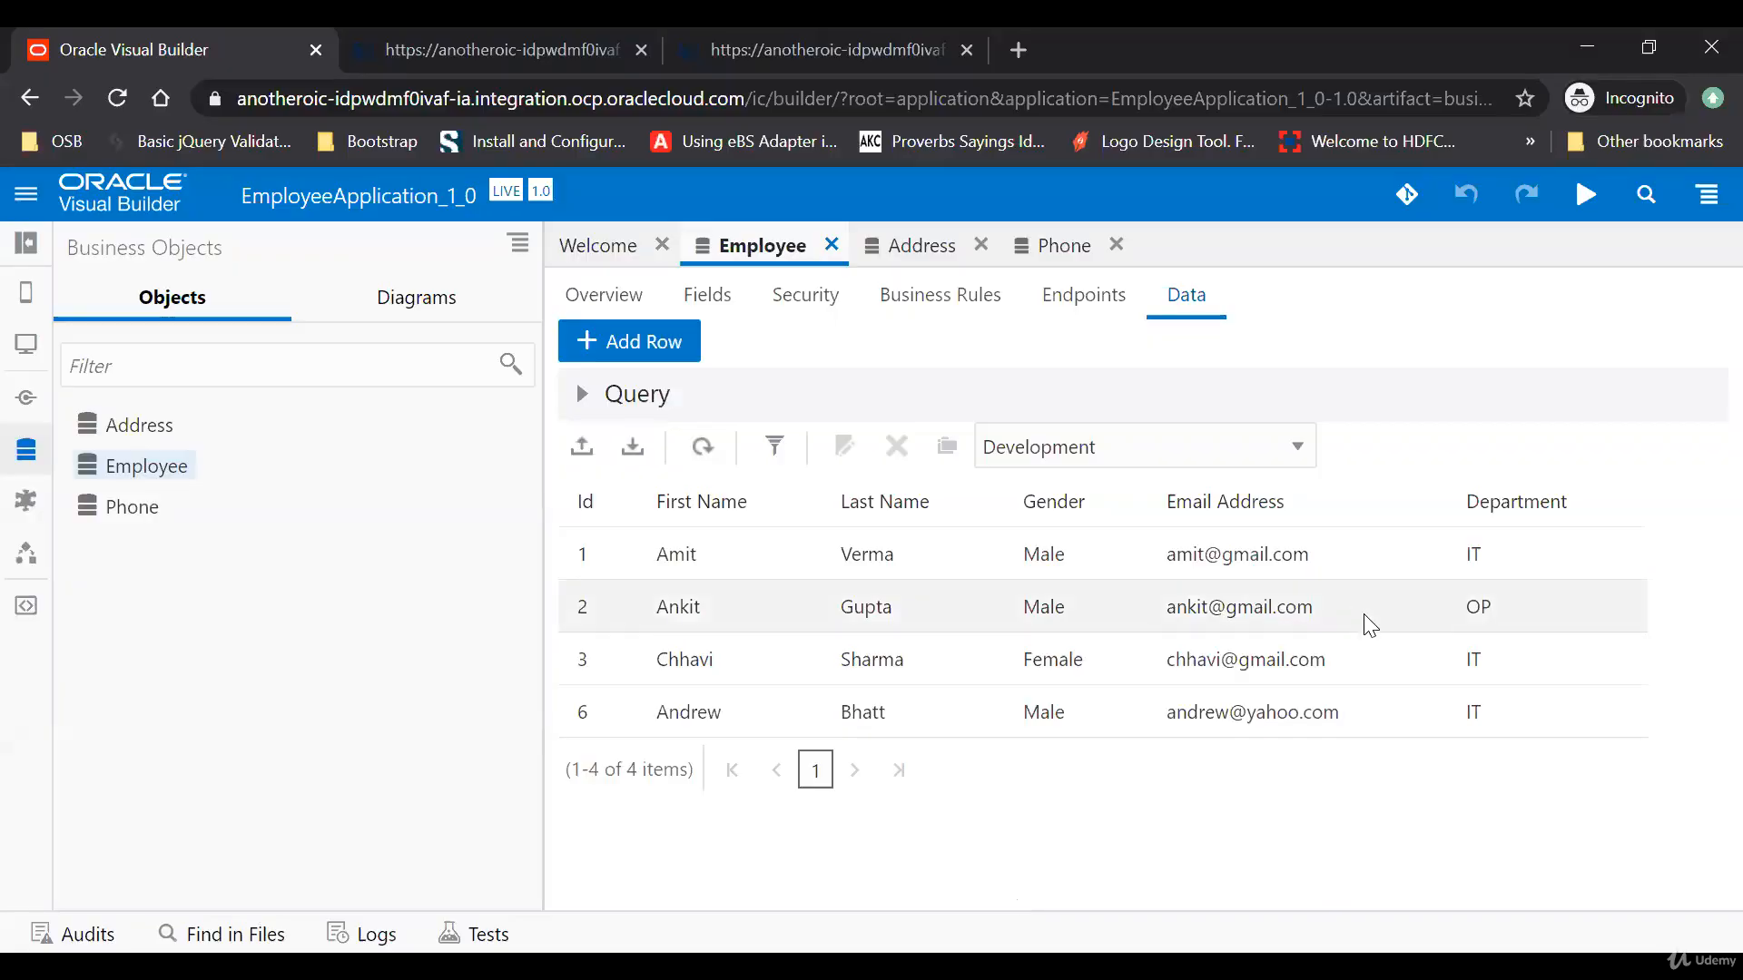
Step: Open the live employeeapplication web app from the application list, check its URL and employee data, and return to the list
{"action": "left_click", "coordinate": [25, 193]}
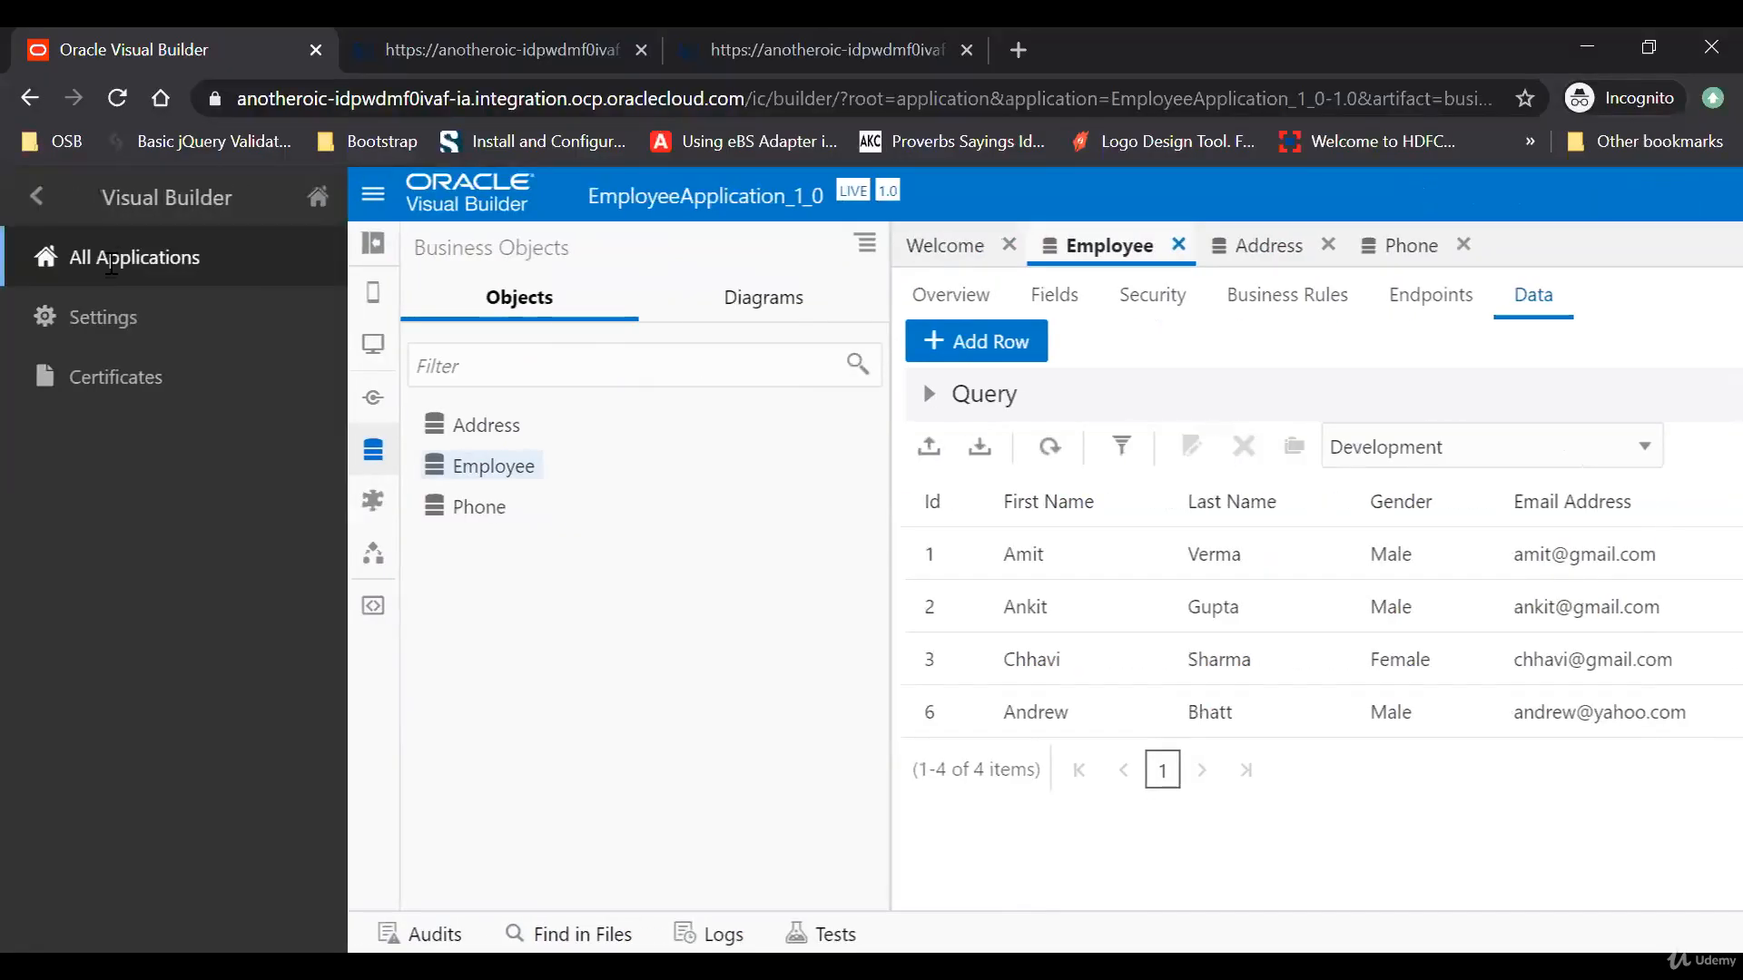
{"action": "left_click", "coordinate": [111, 261]}
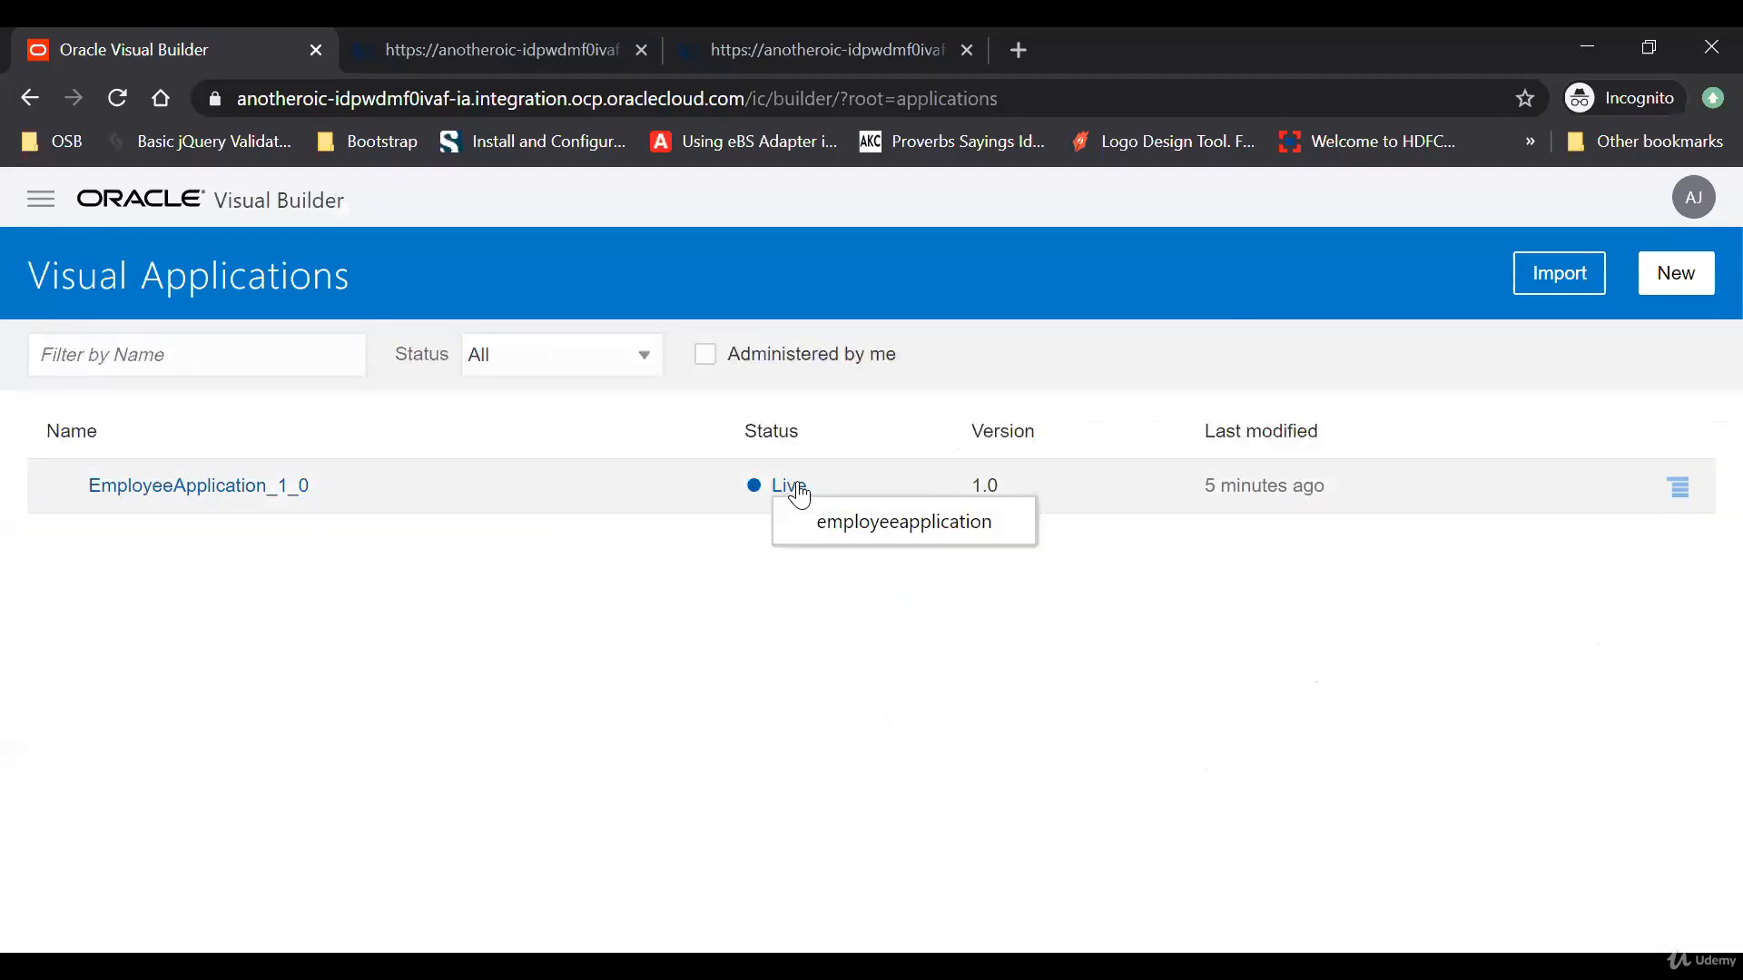
{"action": "left_click", "coordinate": [890, 535]}
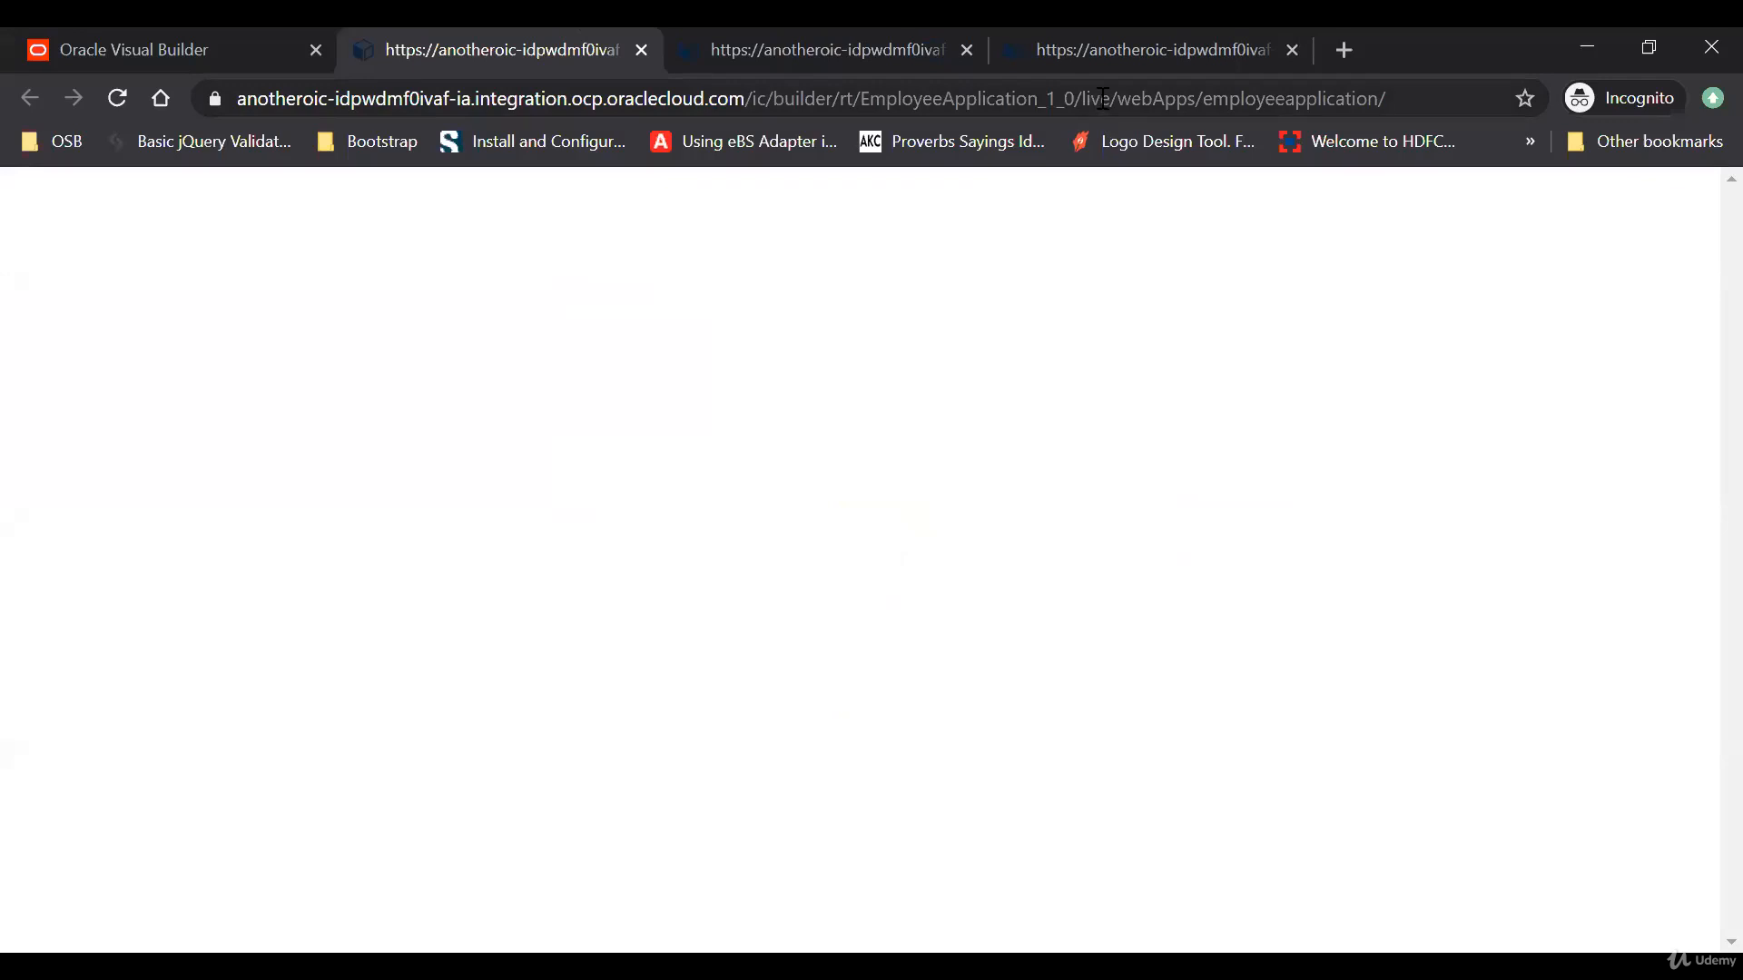
{"action": "double_click", "coordinate": [1093, 103]}
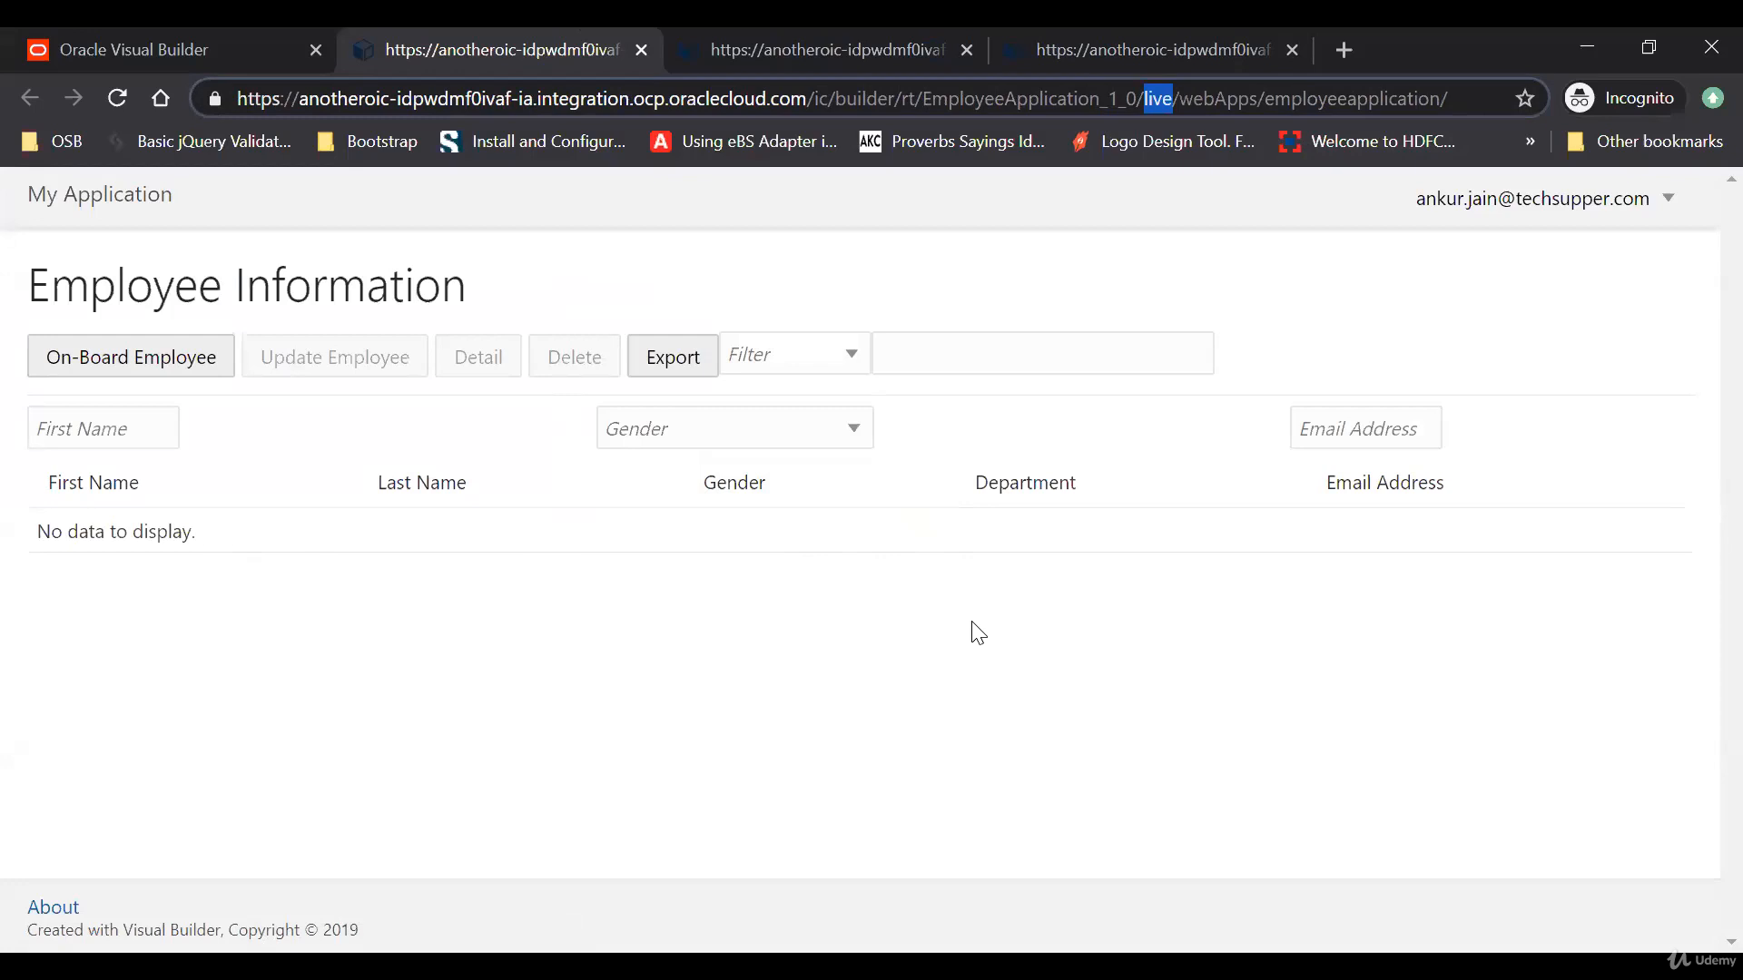
{"action": "left_click", "coordinate": [133, 43]}
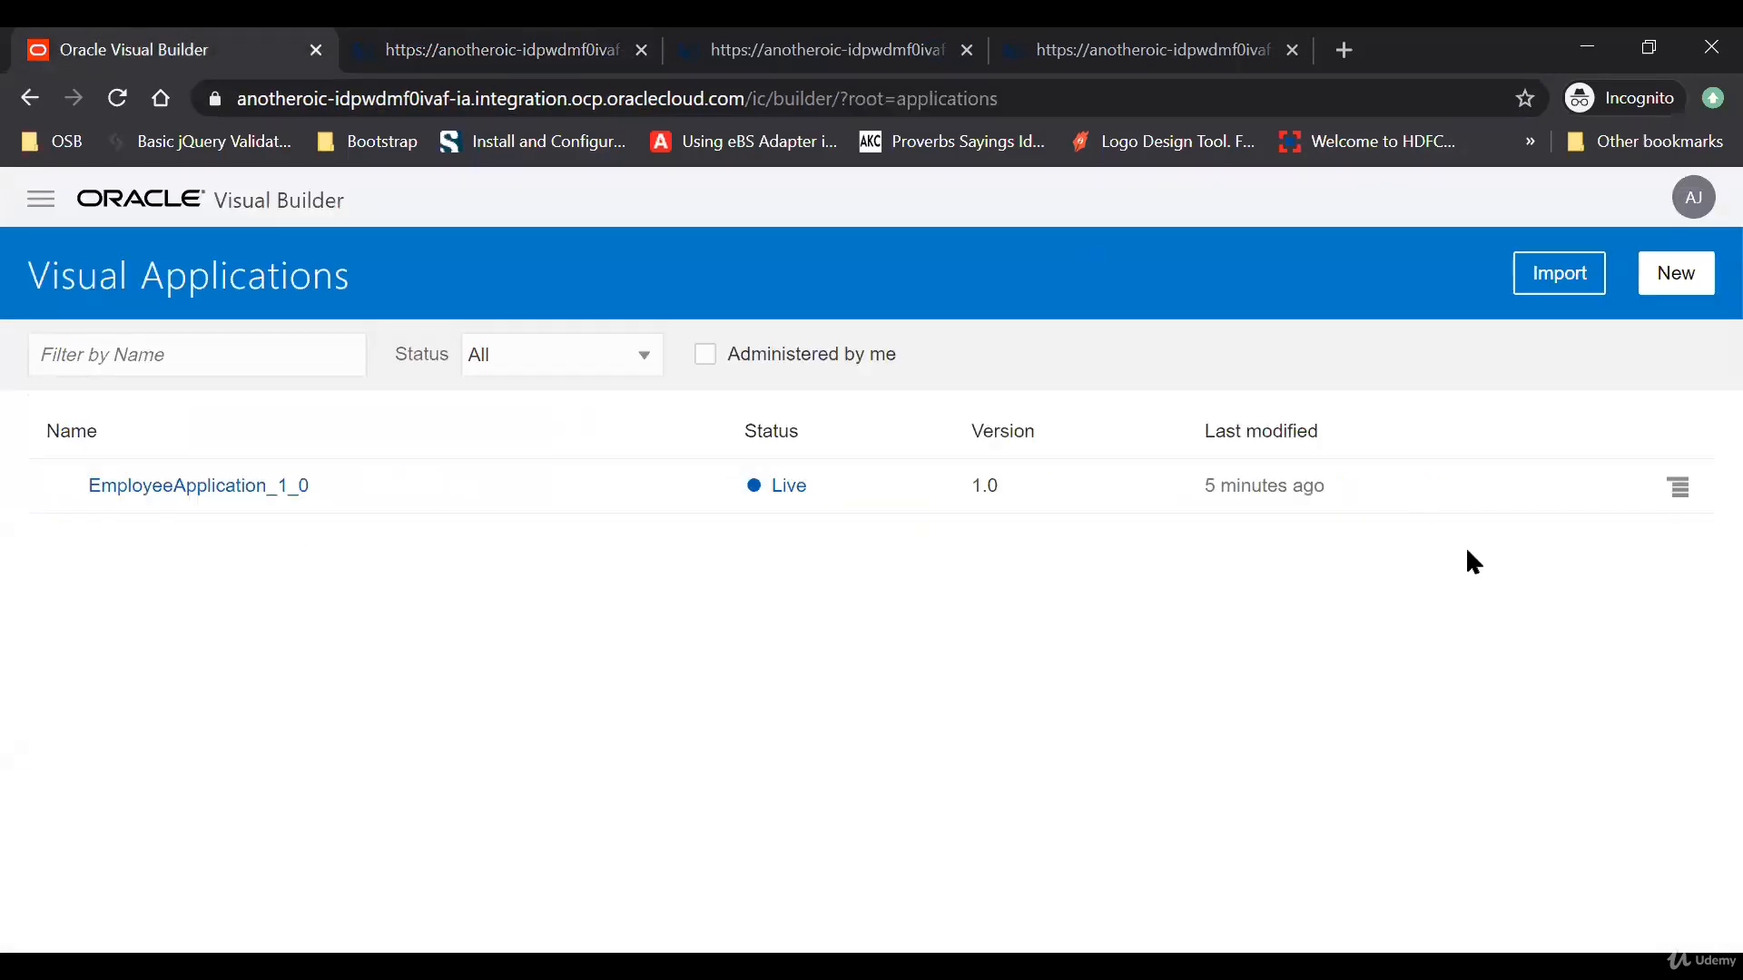